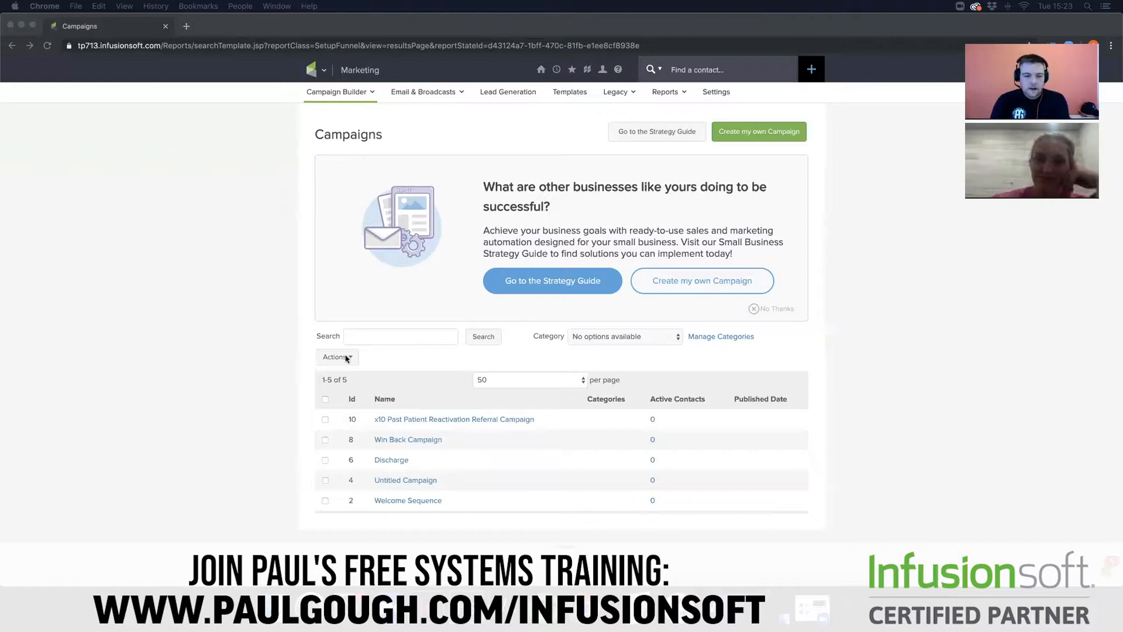
- Create a new custom campaign, name it "Pelvic Health Campaign - PG", and return to the campaigns list
click(699, 290)
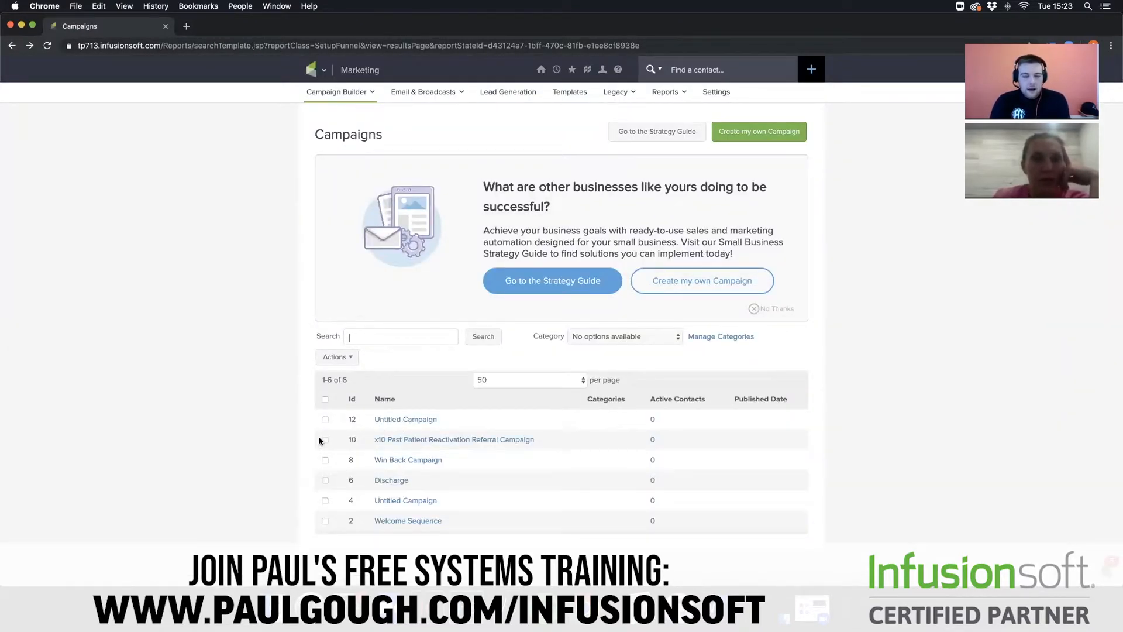
click(325, 420)
click(427, 420)
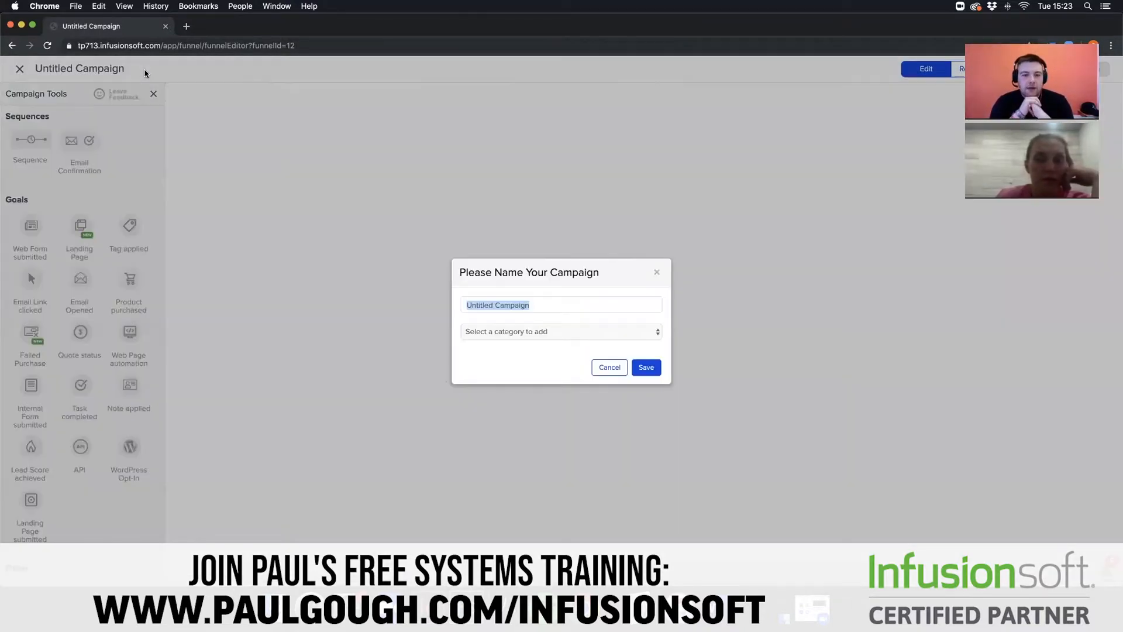
key(BackSpace)
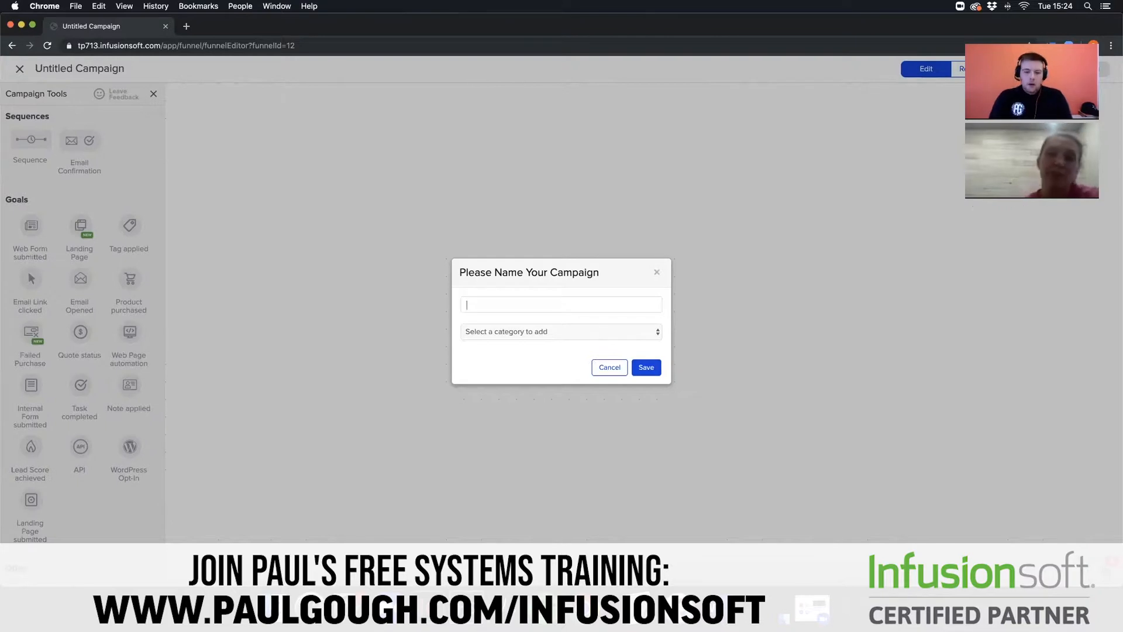
text(Pelvic )
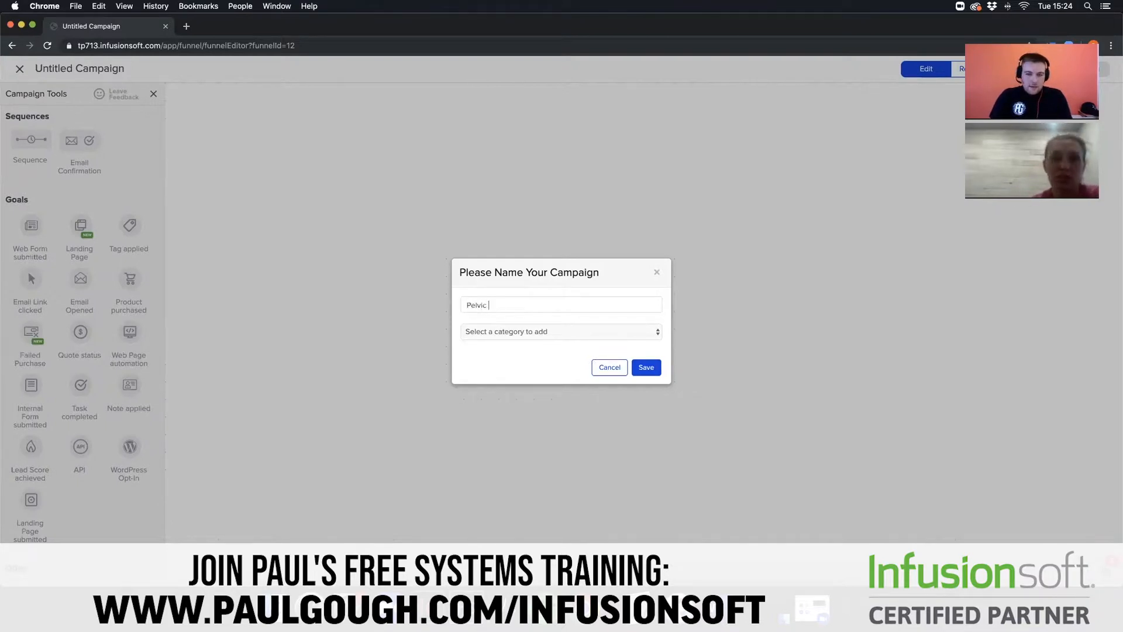
text(Health Cam)
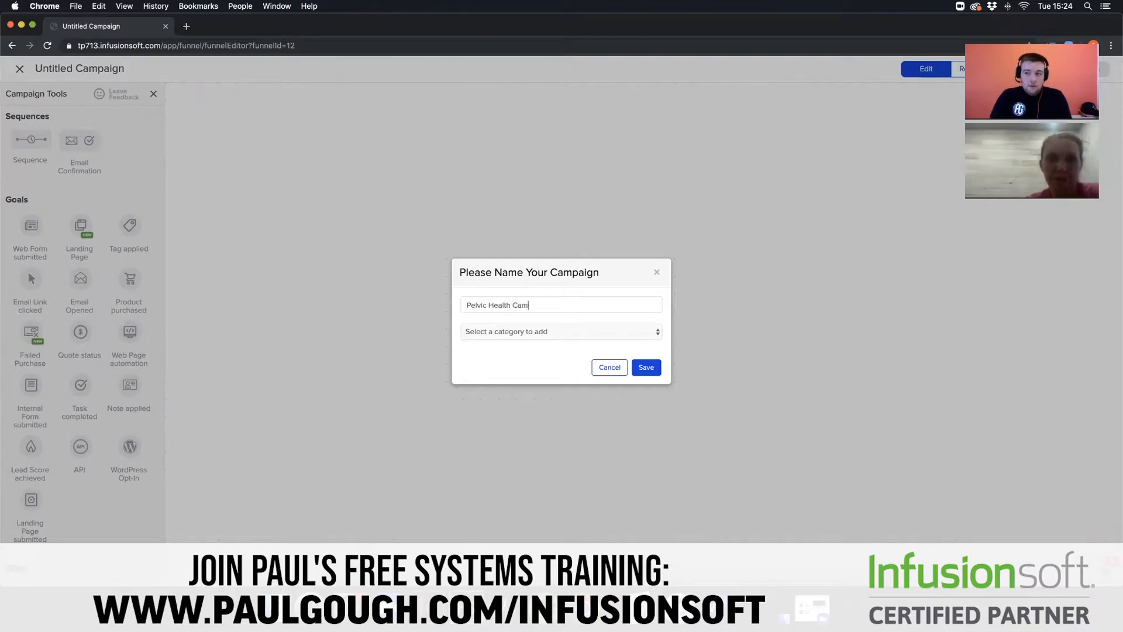
text(paign -)
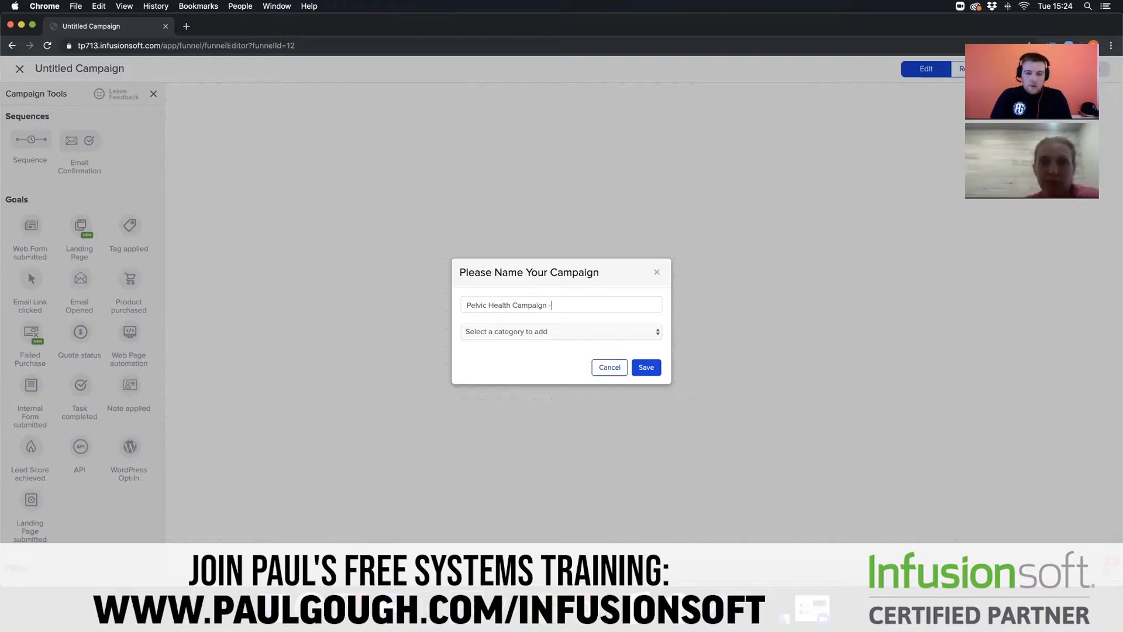
text( PG)
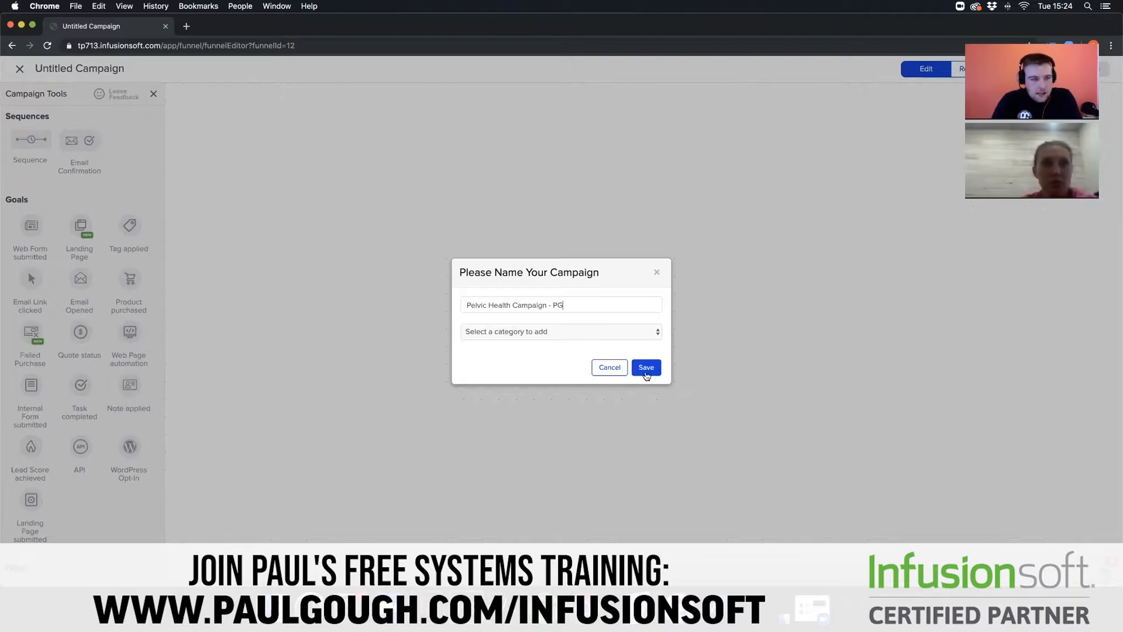
click(646, 367)
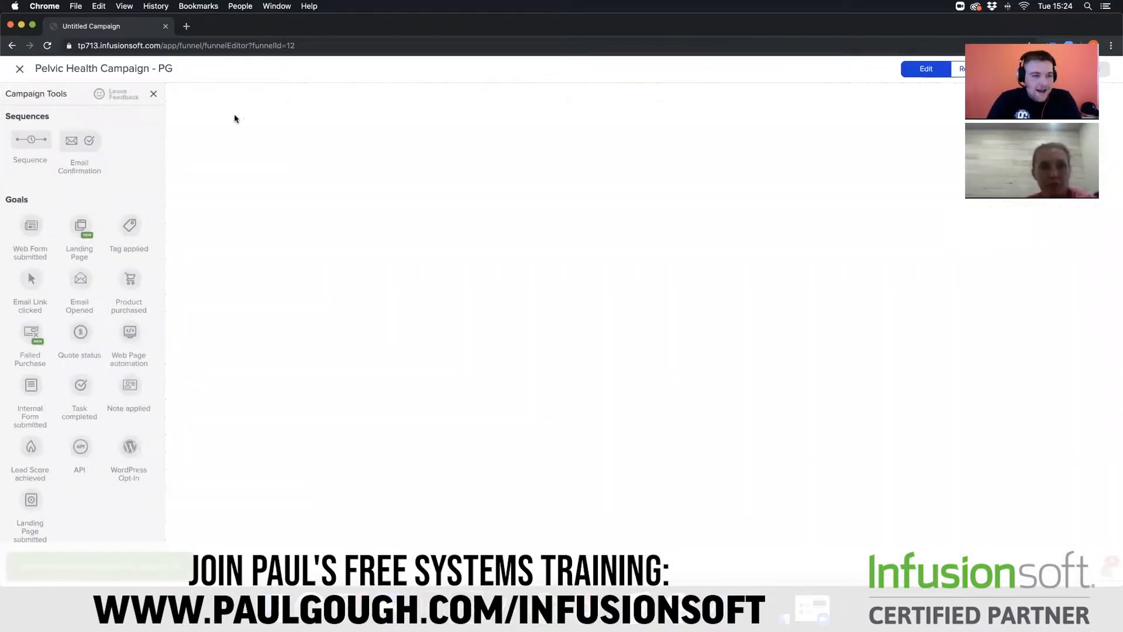
click(12, 47)
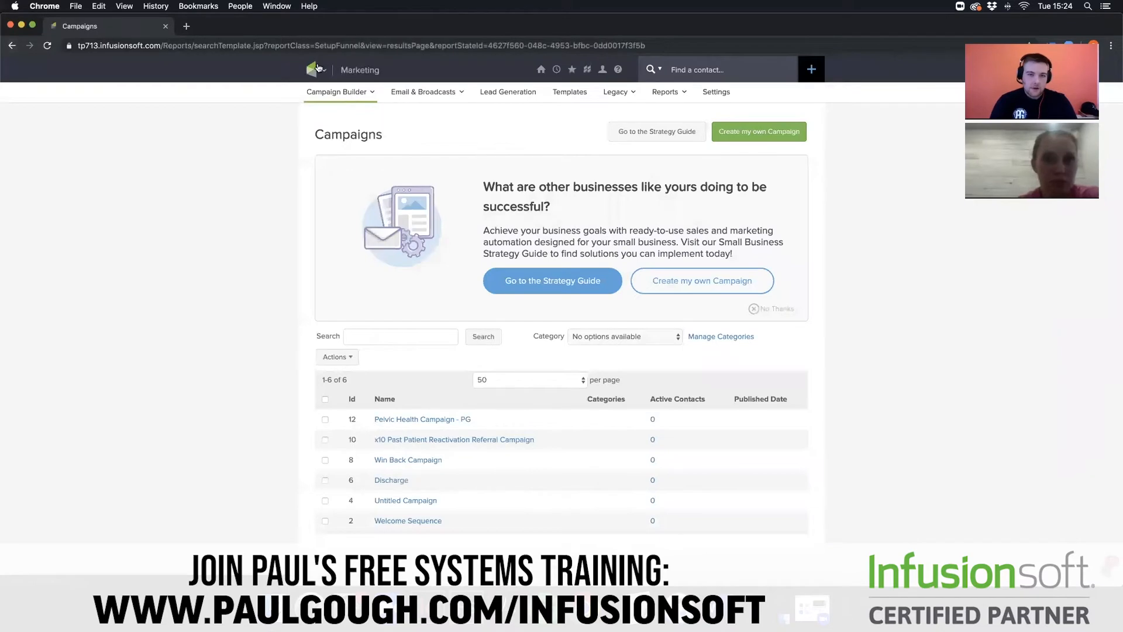
- Add a tag category named "Pelvic Health" in the CRM settings and save it
mouse_move(317, 70)
click(408, 203)
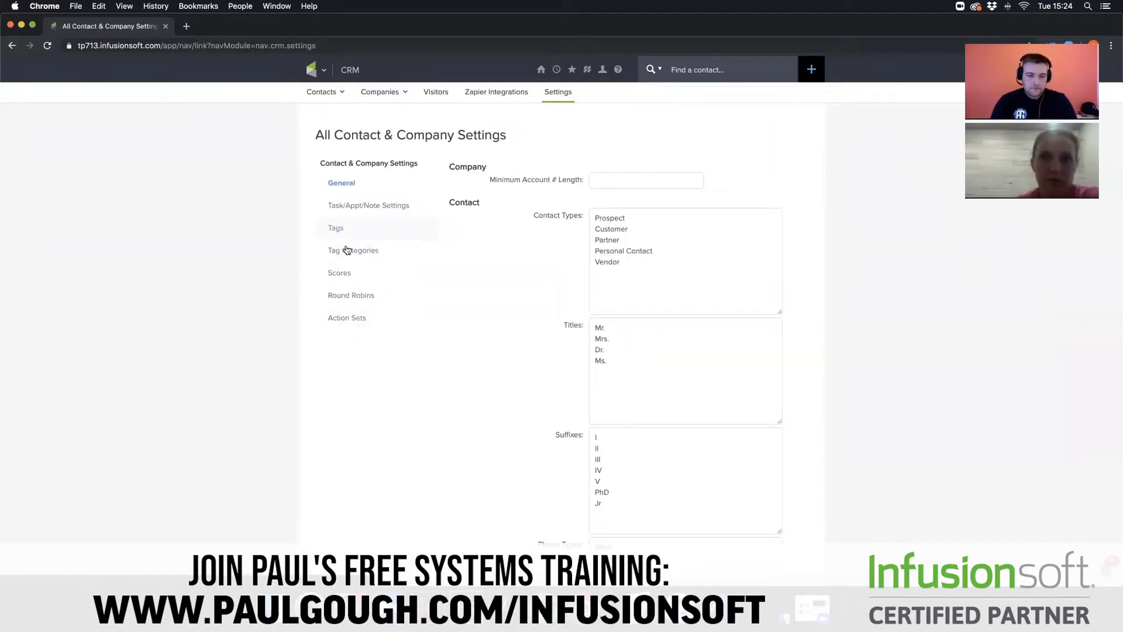
click(347, 251)
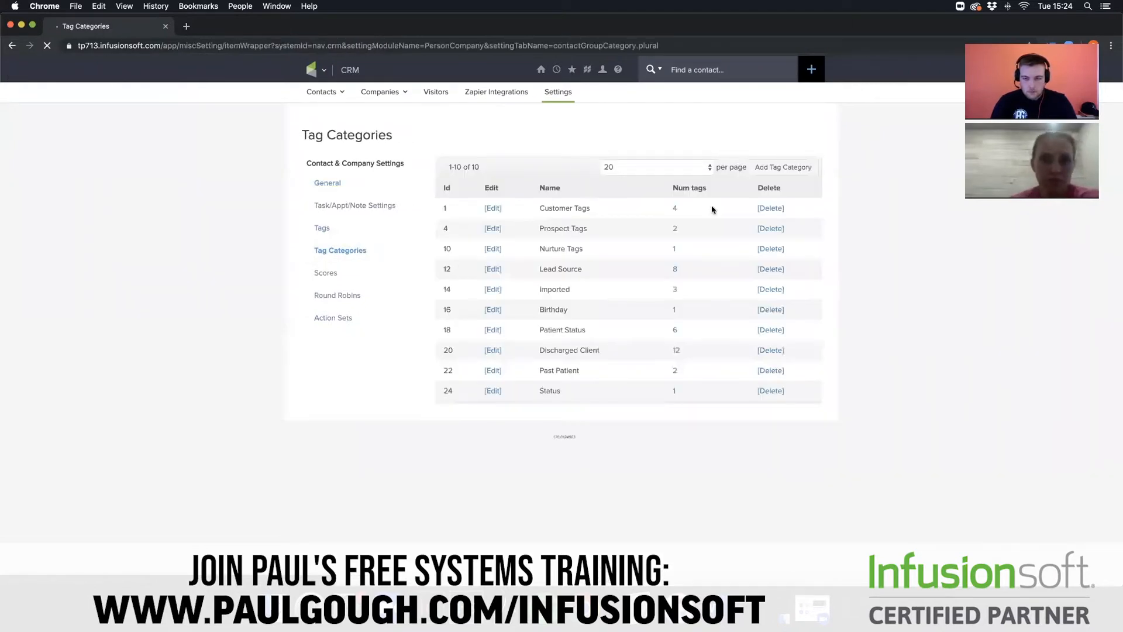
click(765, 169)
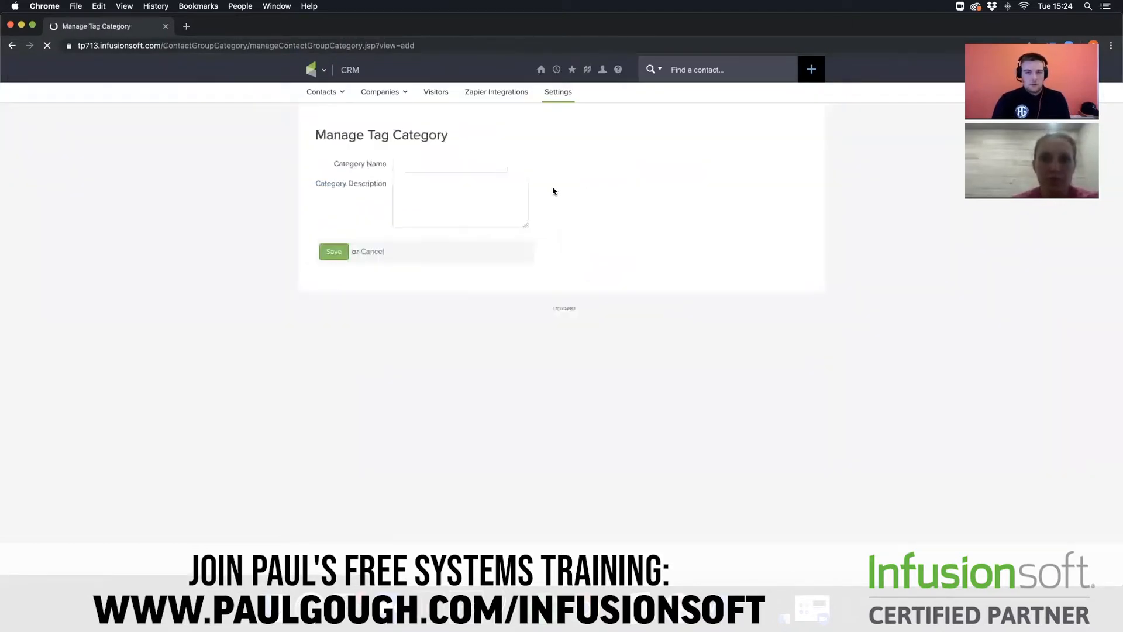
click(466, 159)
text(Pel)
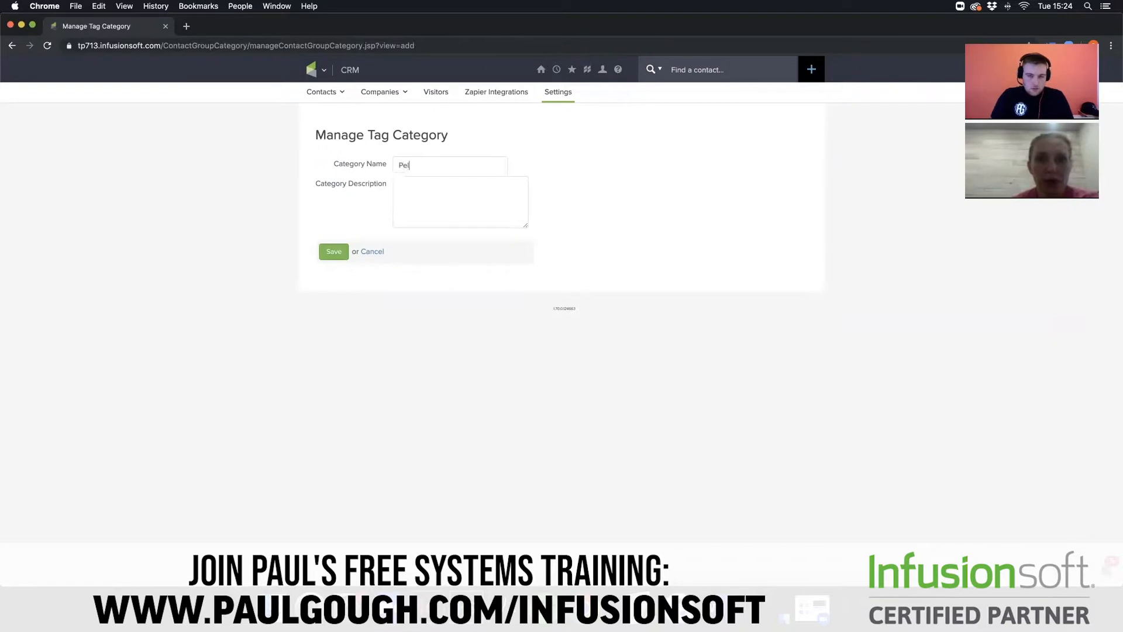
text(vic Heal)
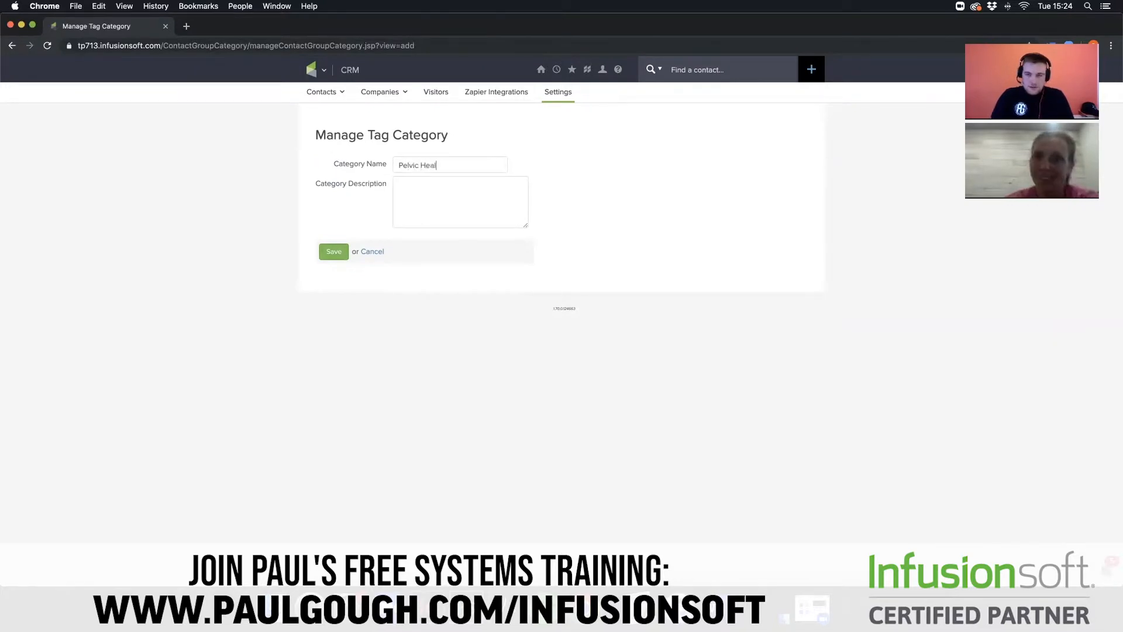
text(th)
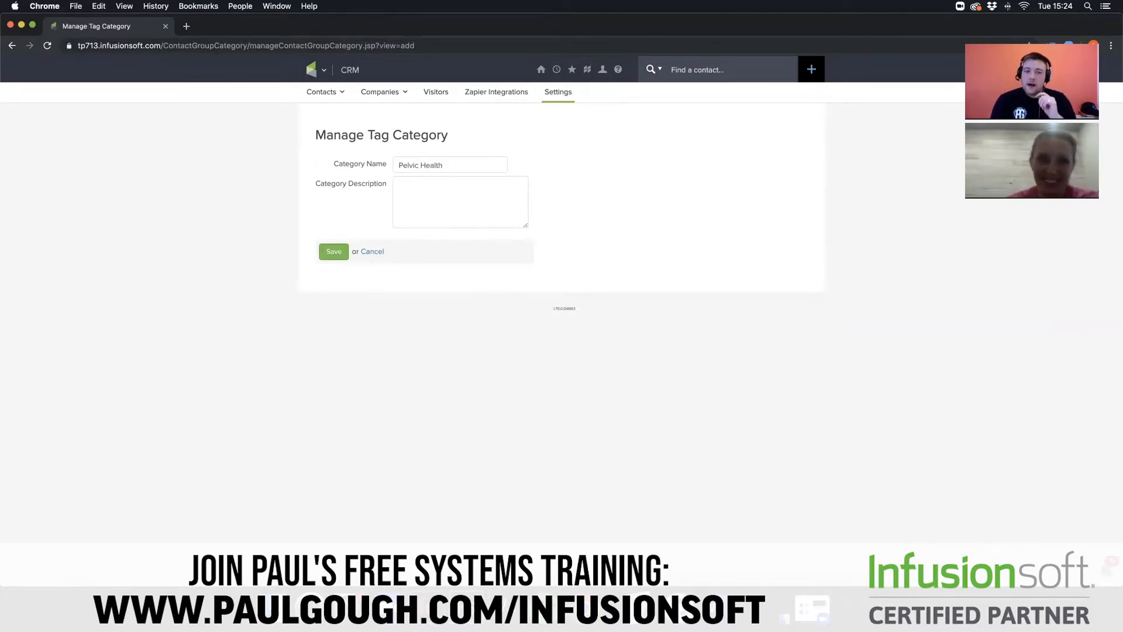
mouse_move(311, 66)
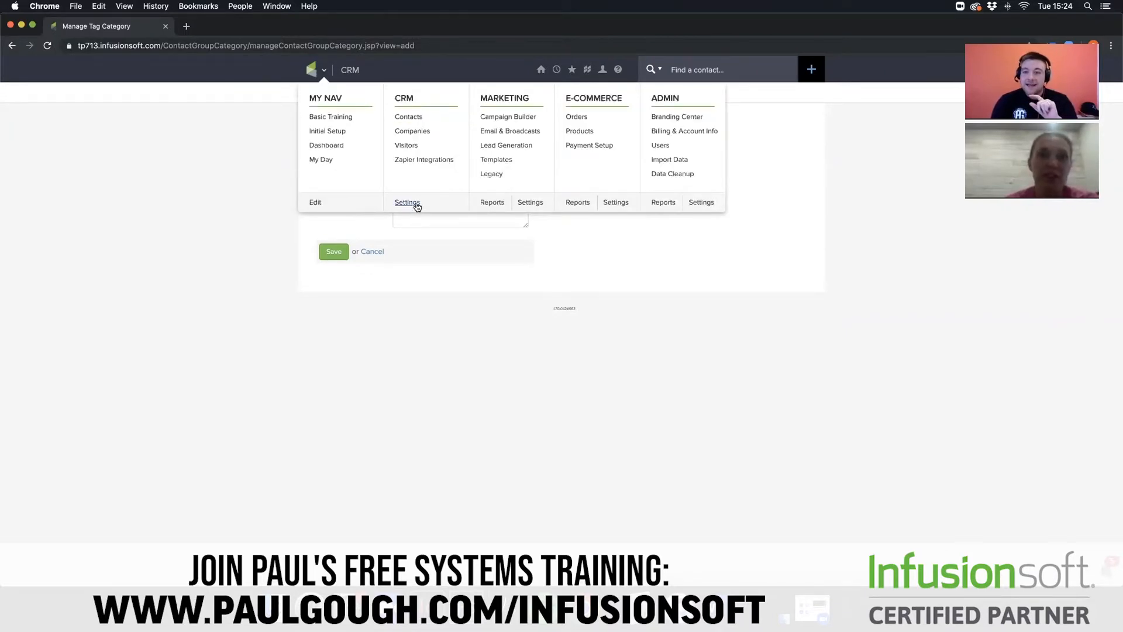
click(329, 252)
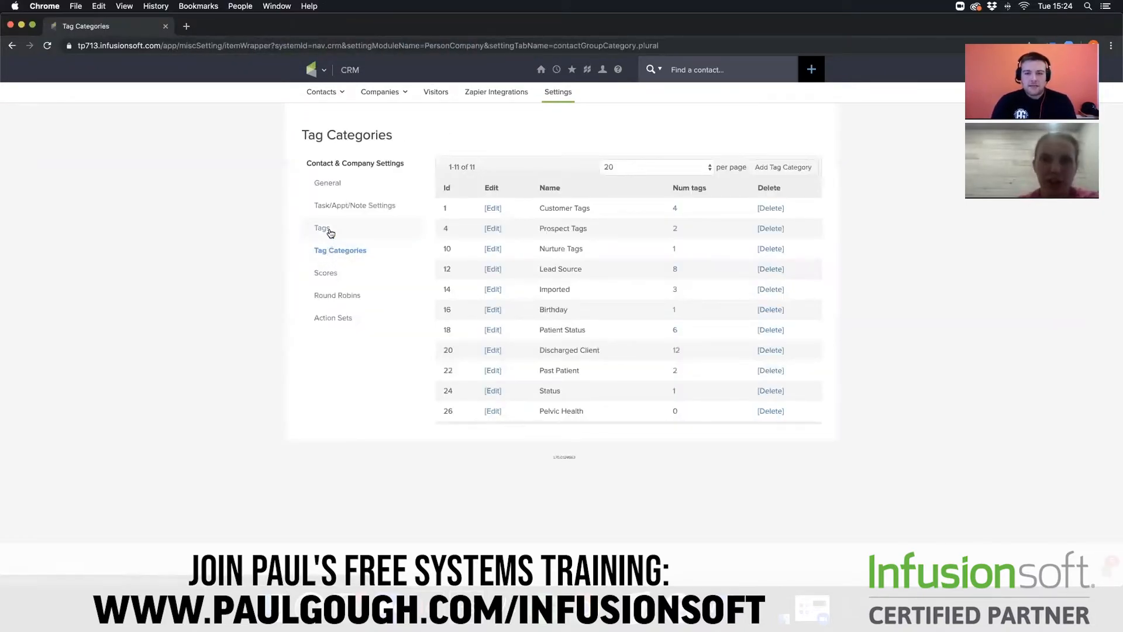
- Start a new tag entry in the CRM tag settings and assign it to the Pelvic Health category
click(335, 229)
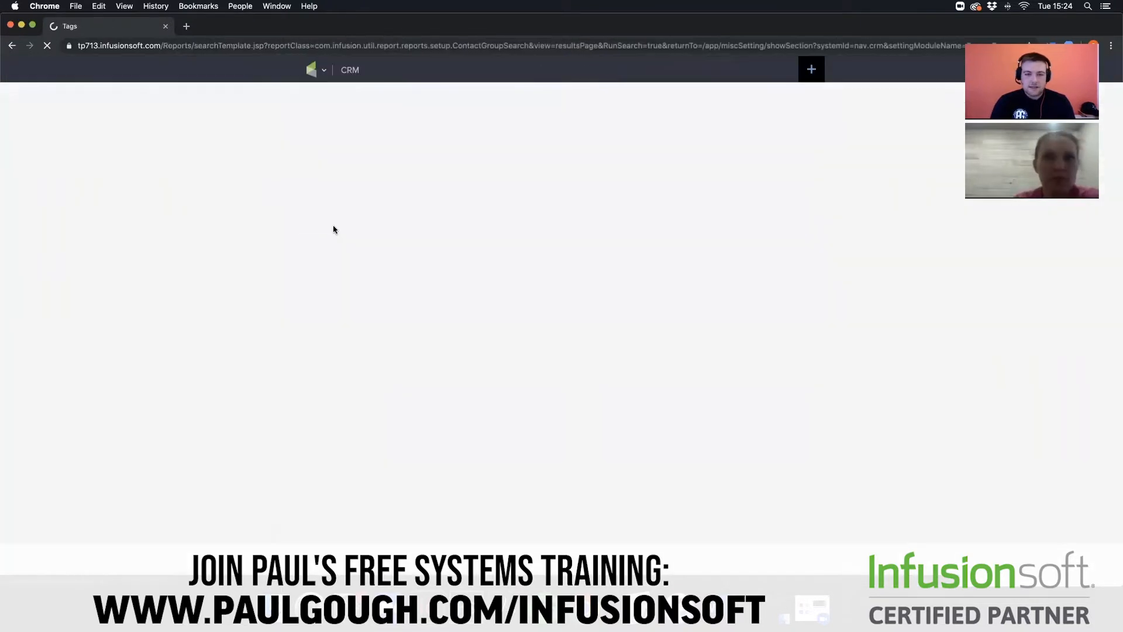
click(731, 134)
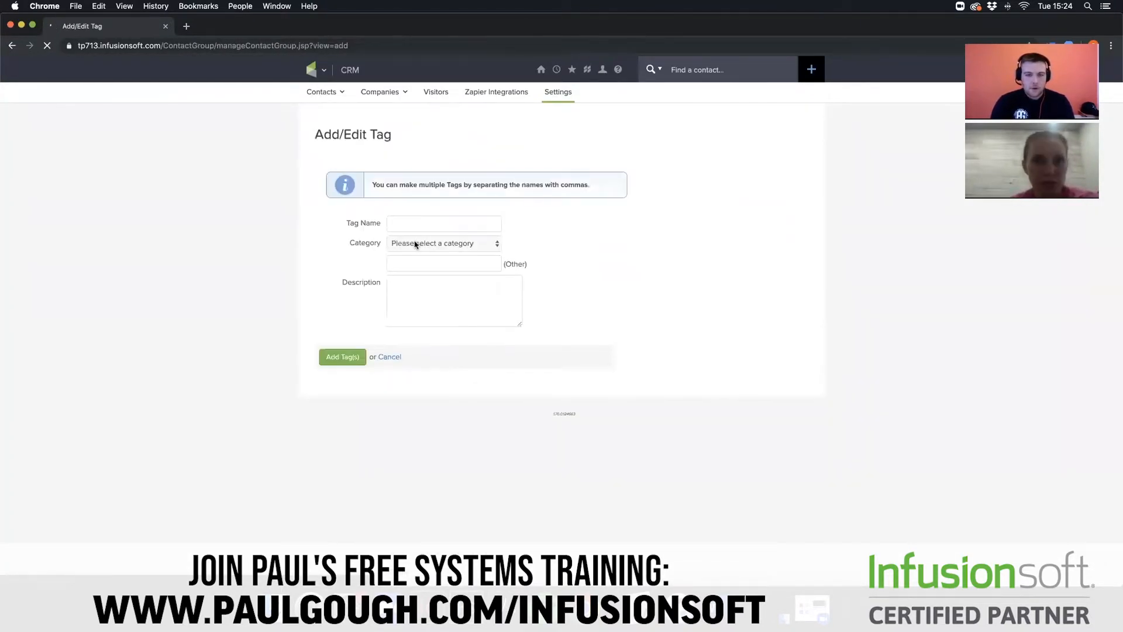
click(414, 243)
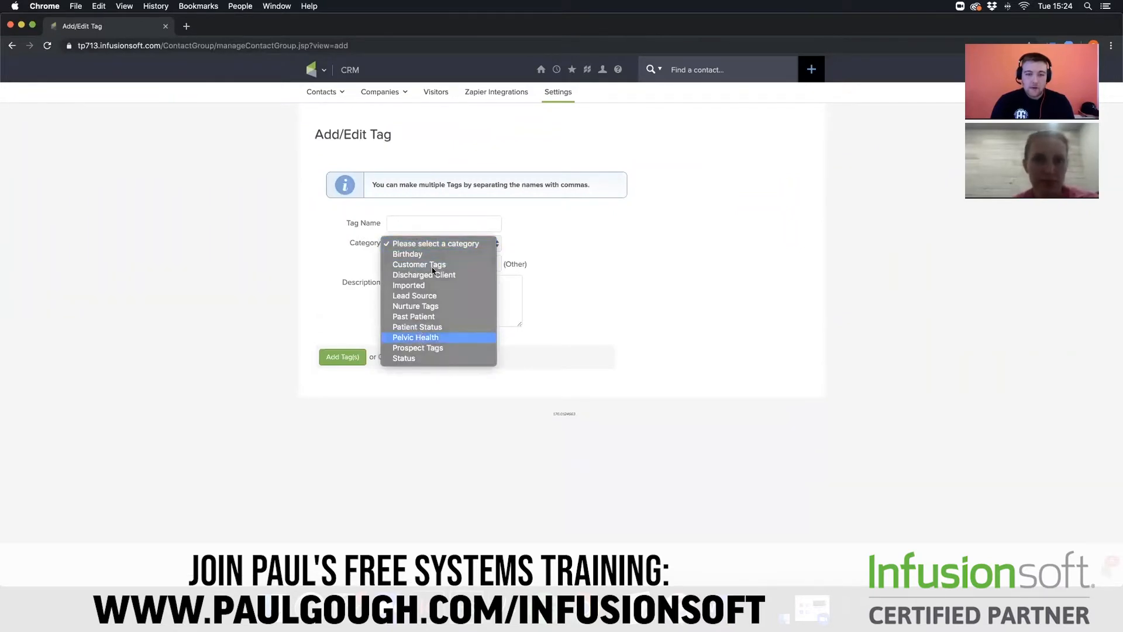
click(434, 239)
- Enter the comma-separated tag names Facebook, Google, Website, Newspaper Ad for the new tags
click(433, 223)
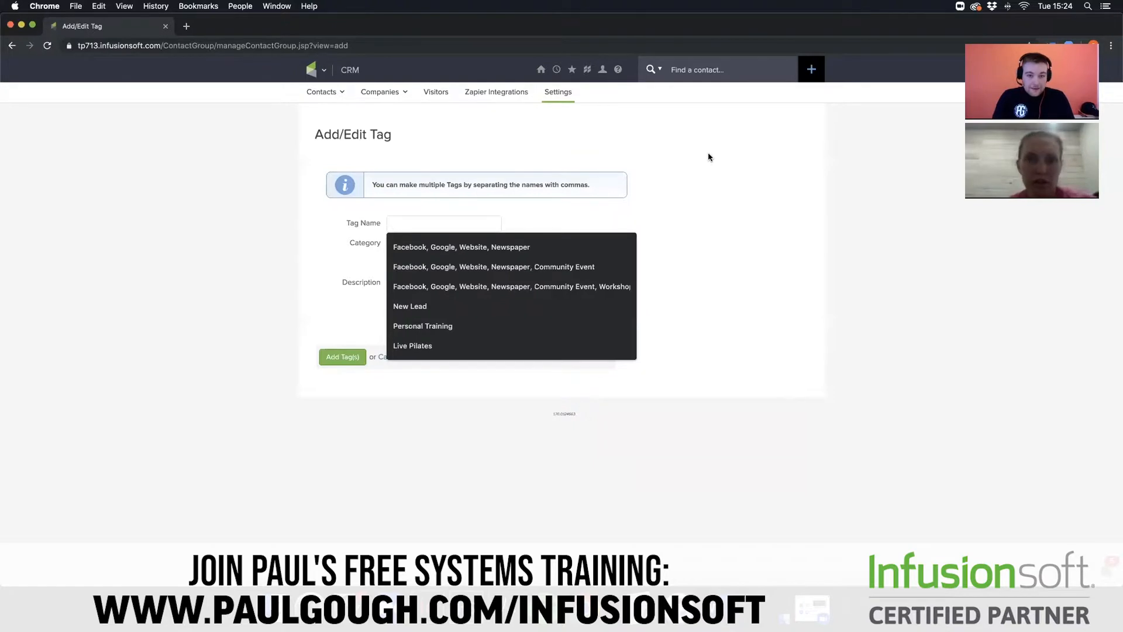
text(Face)
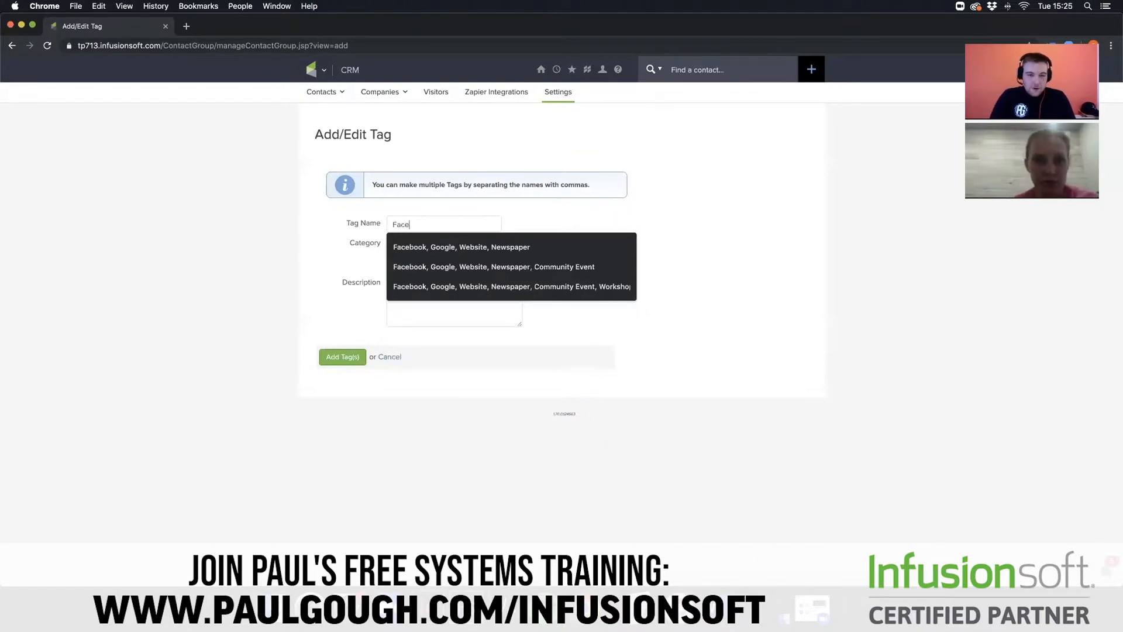
text(book, Goog.e)
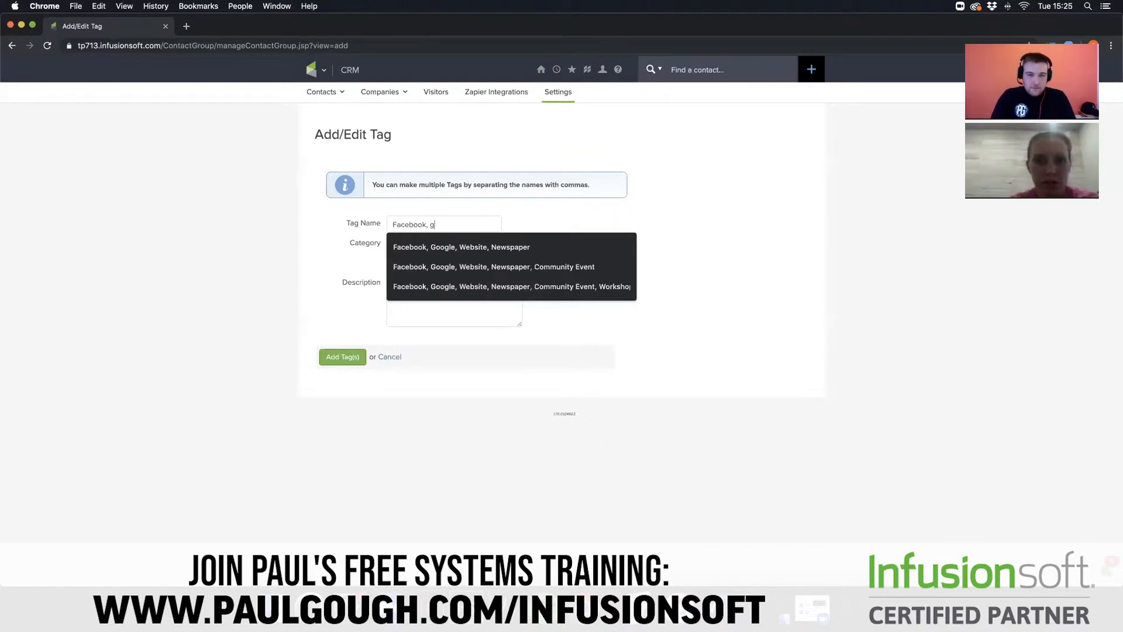
key(BackSpace)
key(BackSpace)
text(le)
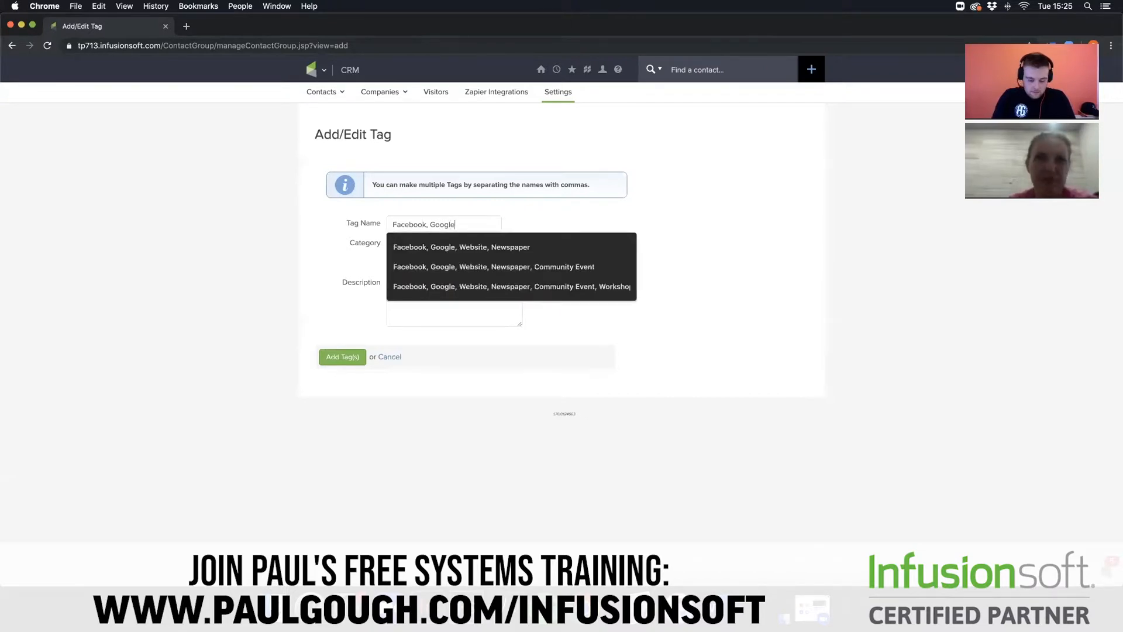
text(, Website)
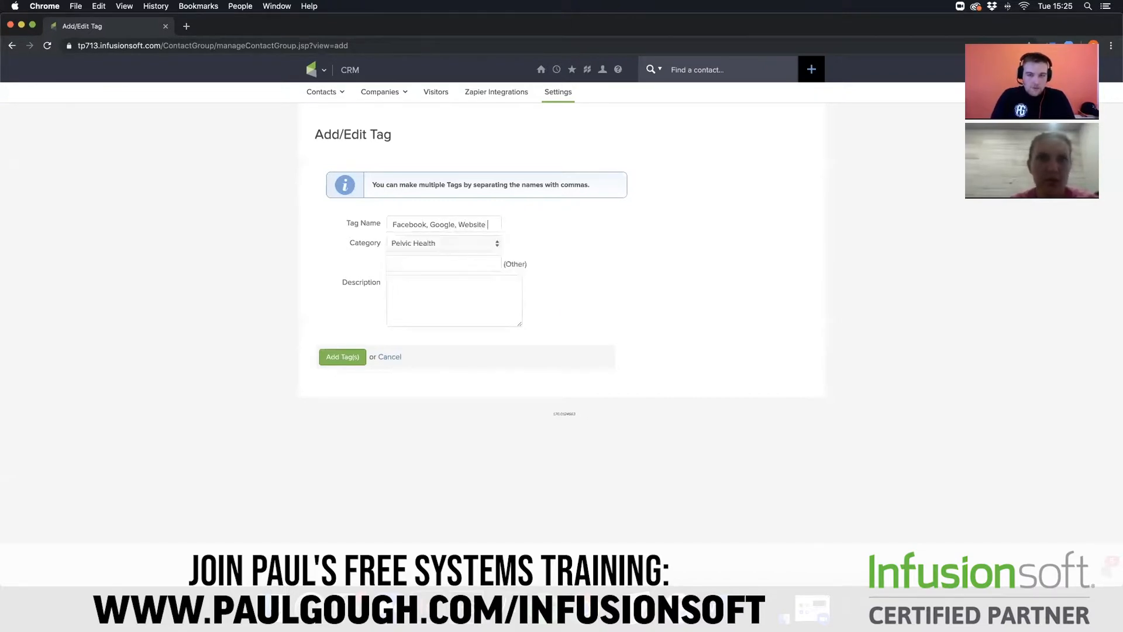
text(,)
text( Newspae)
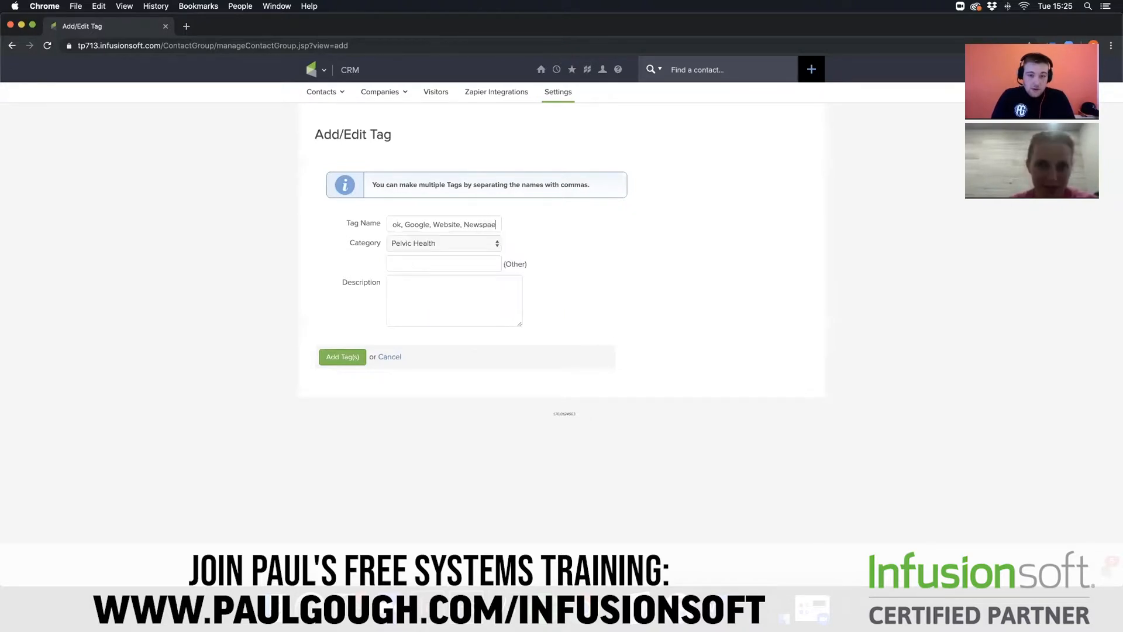
key(BackSpace)
text(per Ad)
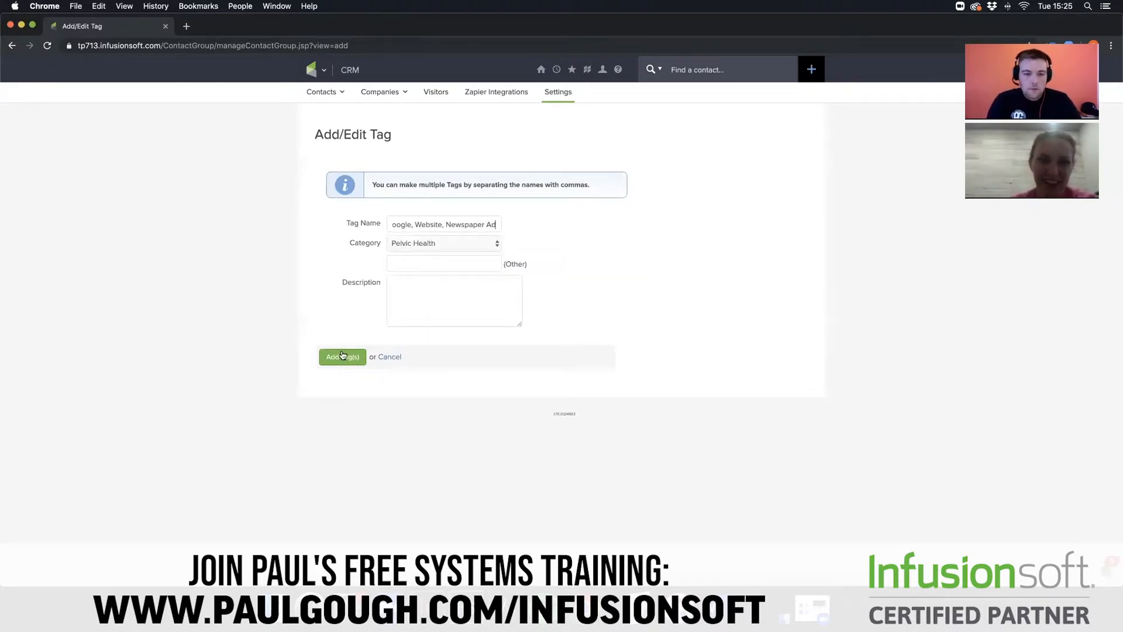
- Append Referral and WOM to the end of the tag name list and add all the tags
scroll(441, 218, left, 3)
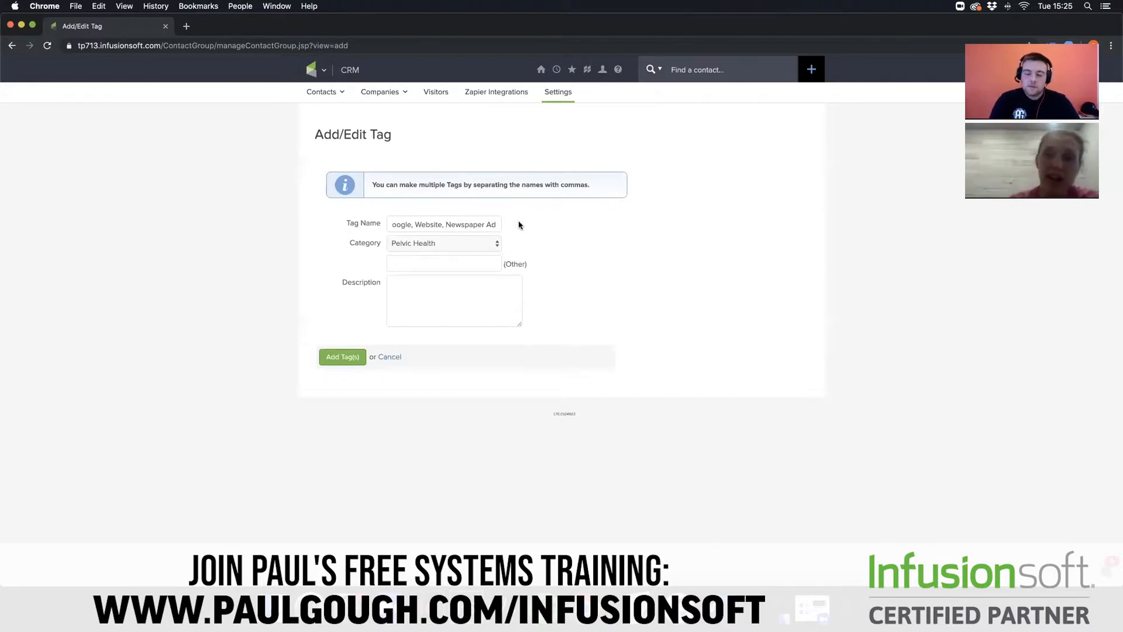
key(Right)
key(Right)
key(Right)
key(Right)
key(Right)
key(Right)
key(Right)
key(Right)
key(Right)
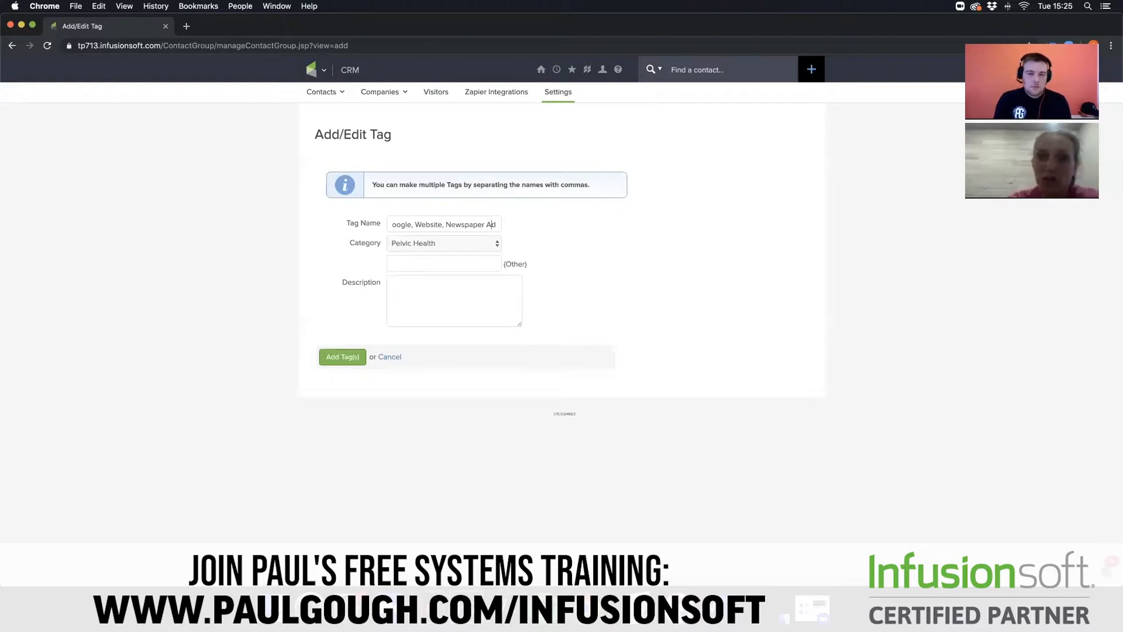
text(, Referr)
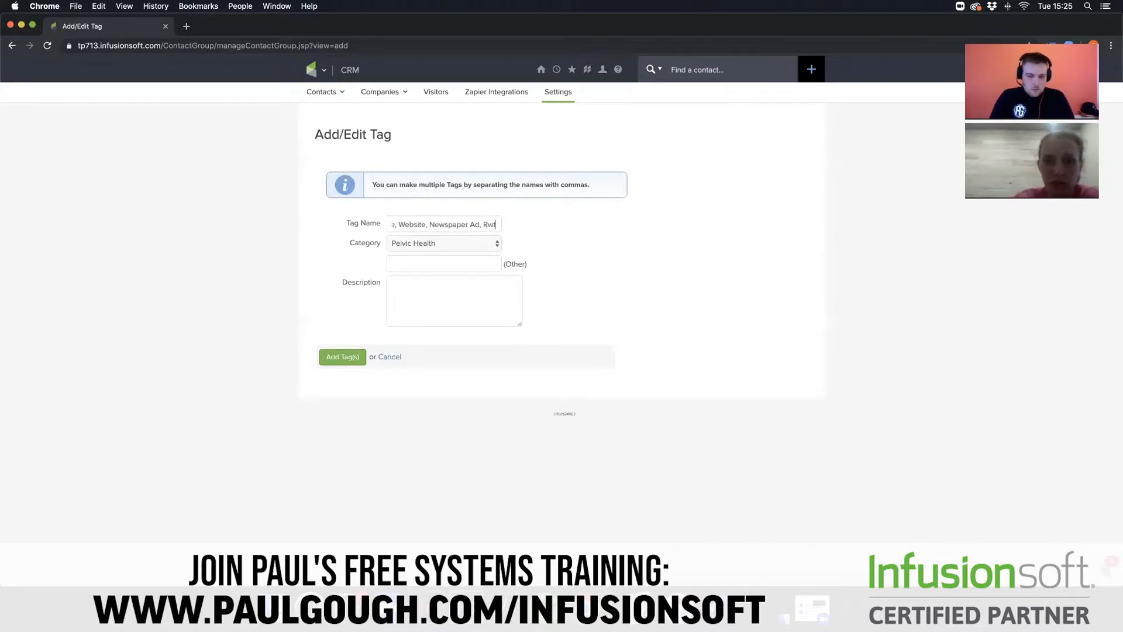
text(al, WOM)
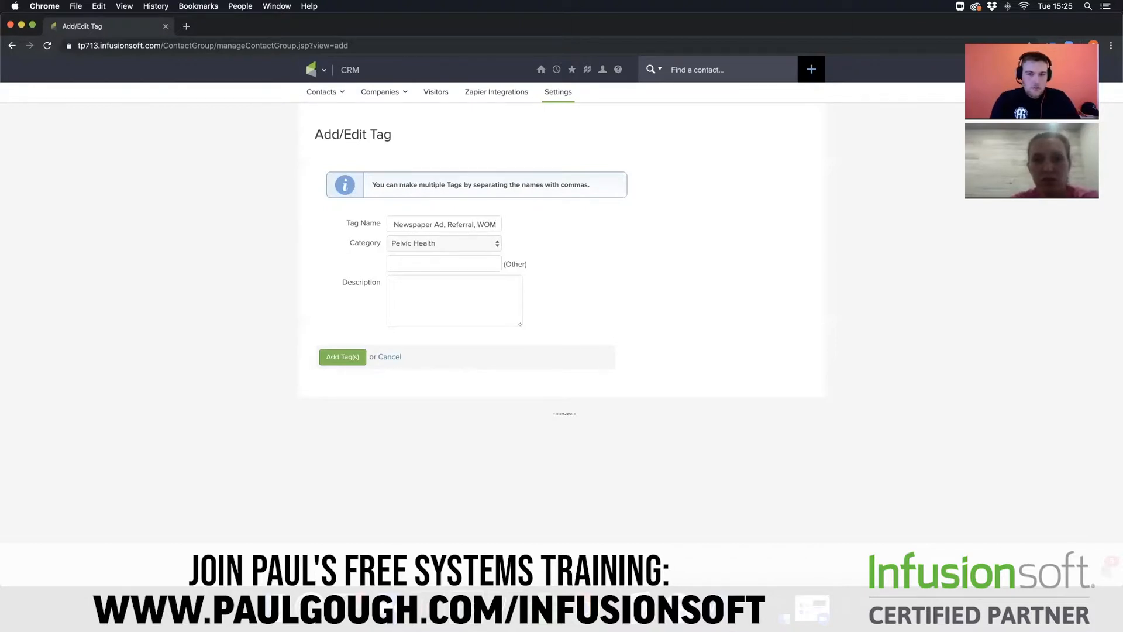
click(342, 358)
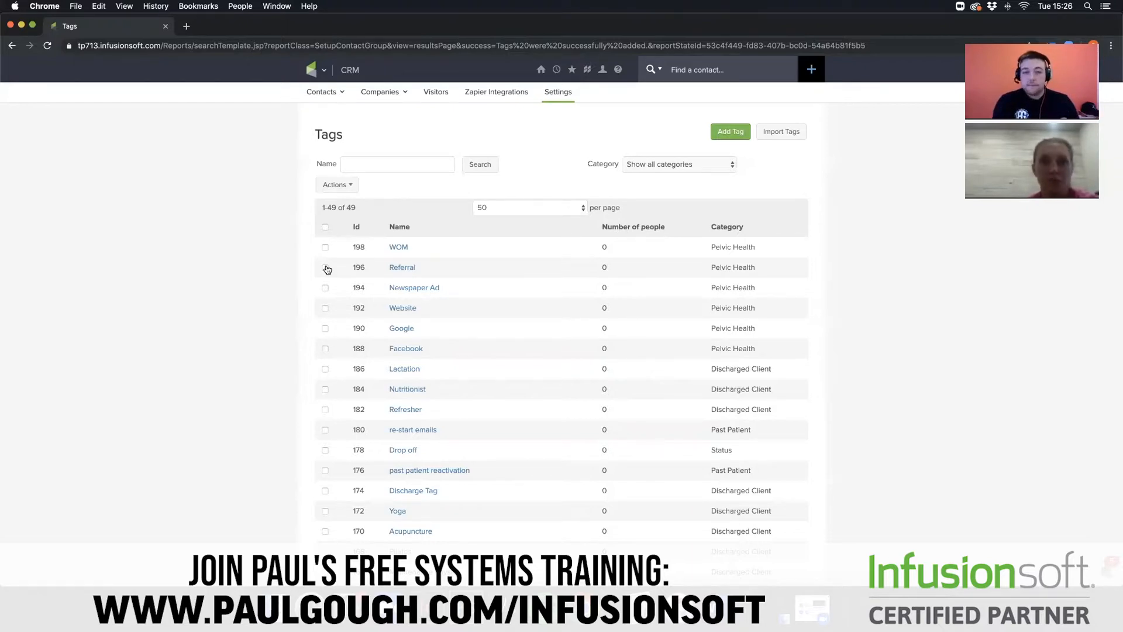
- Return to the Campaign Builder and open "Pelvic Health Campaign - PG" for editing
click(324, 70)
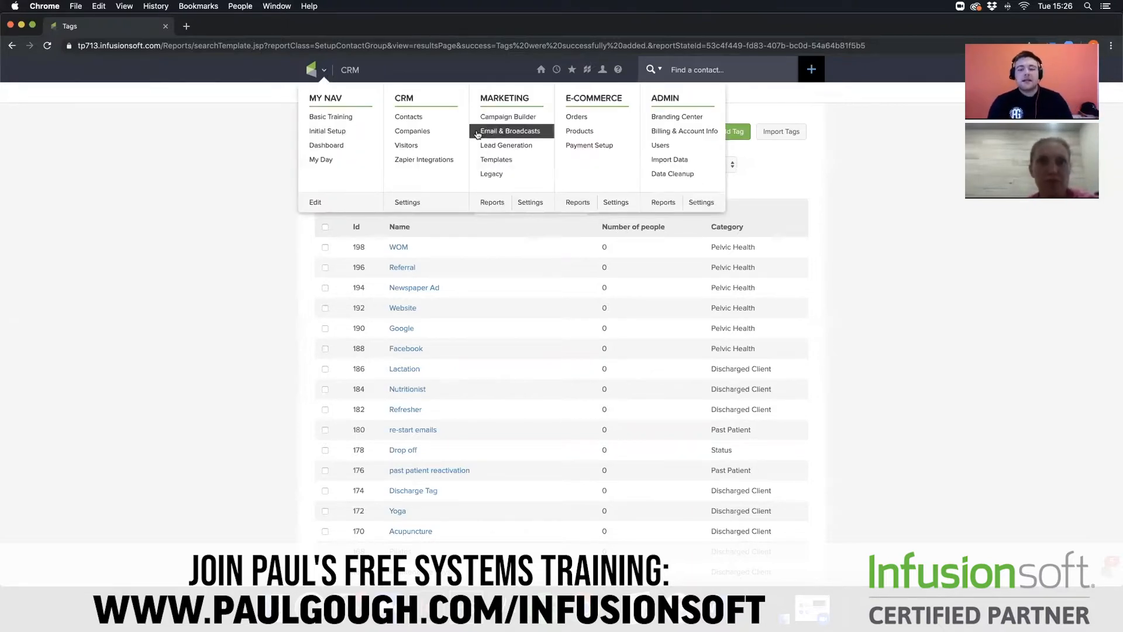
click(496, 120)
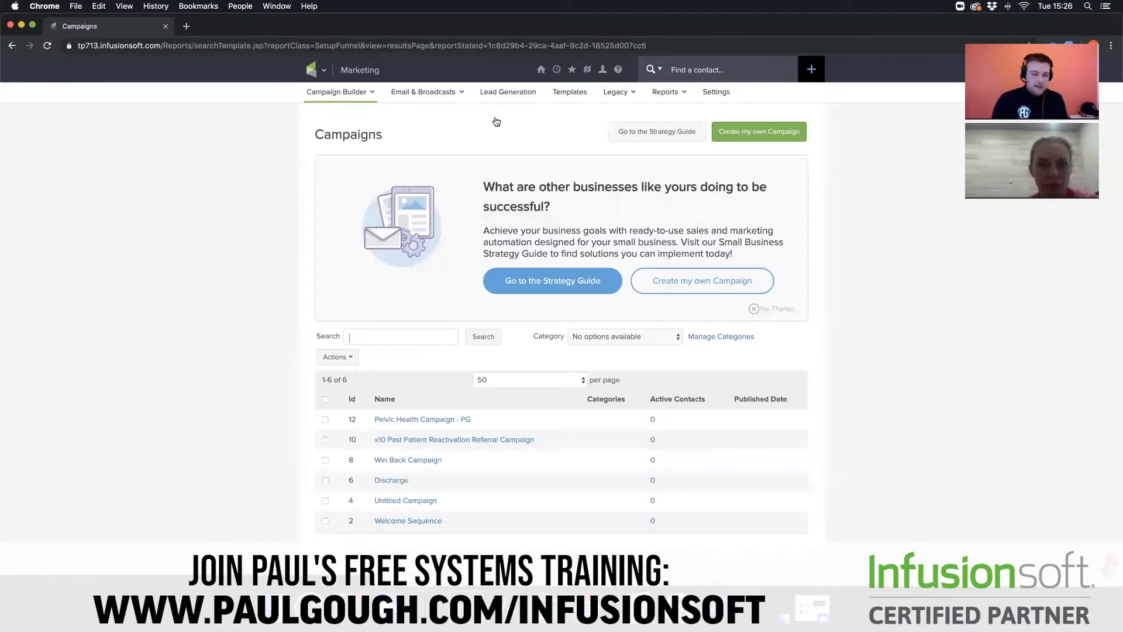
click(431, 419)
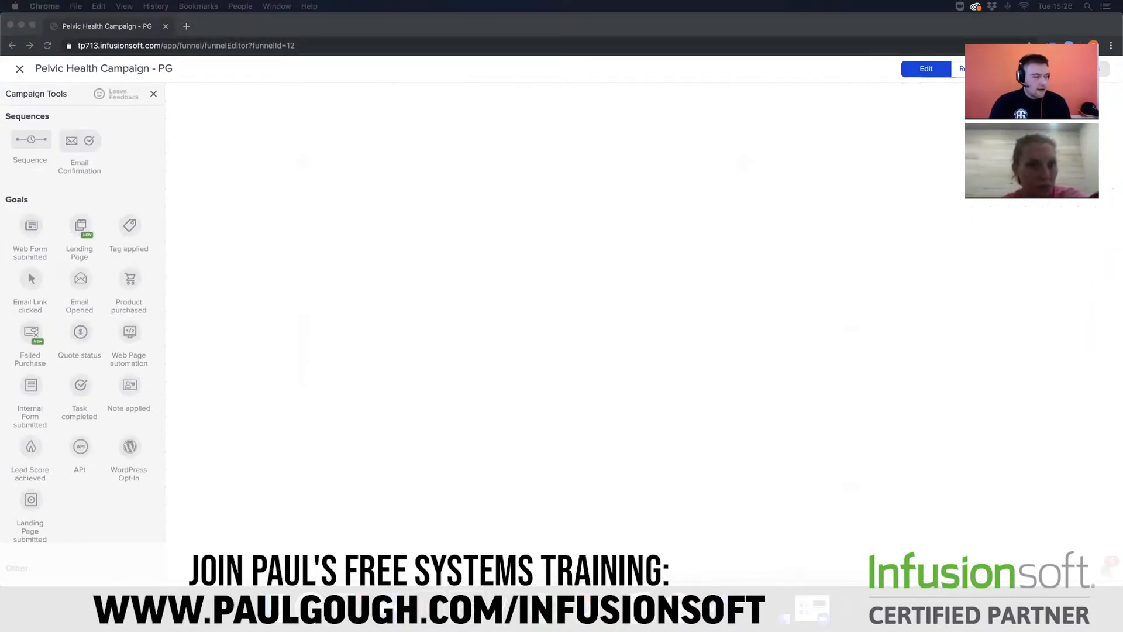
click(257, 282)
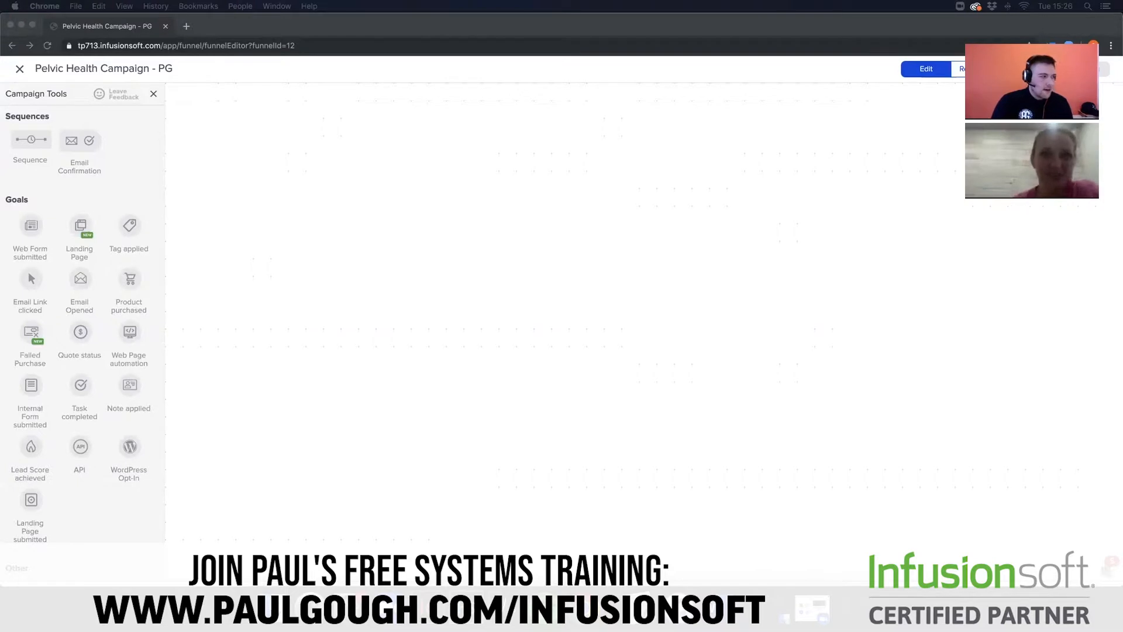
click(265, 363)
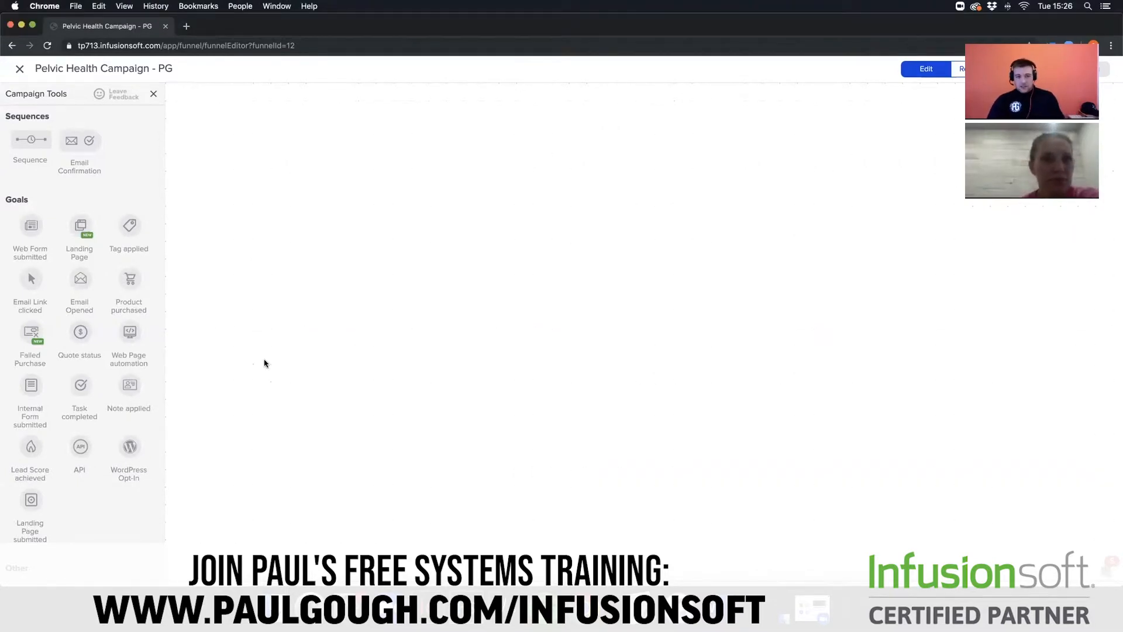
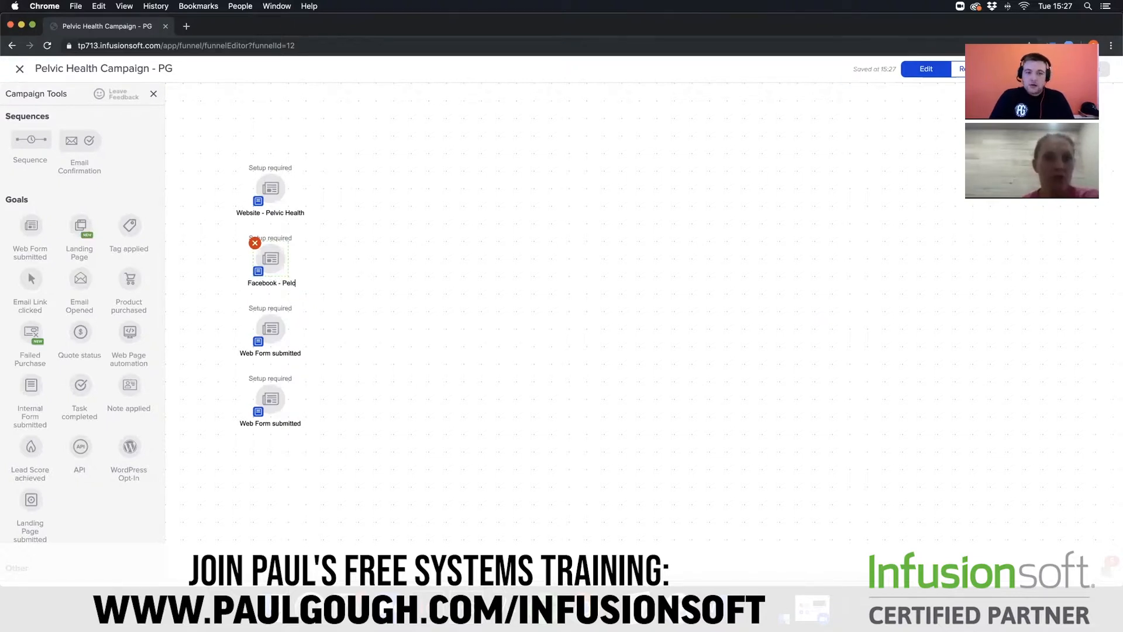
- Finish renaming the second web form goal as "Facebook - Pelvic Health"
text(vic)
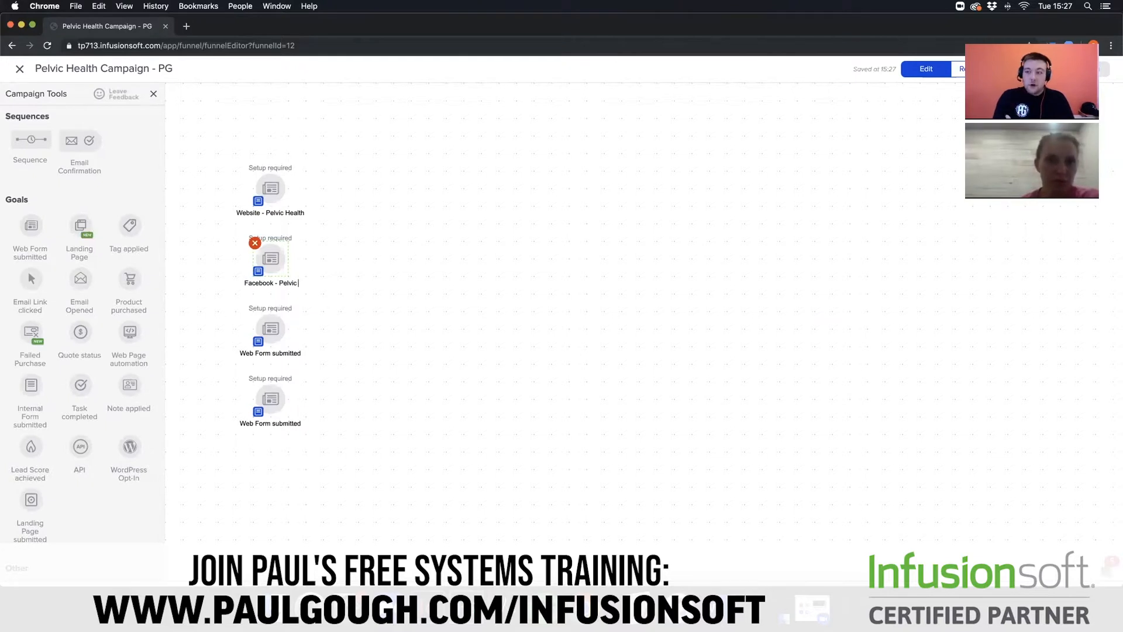
text( Health)
click(304, 358)
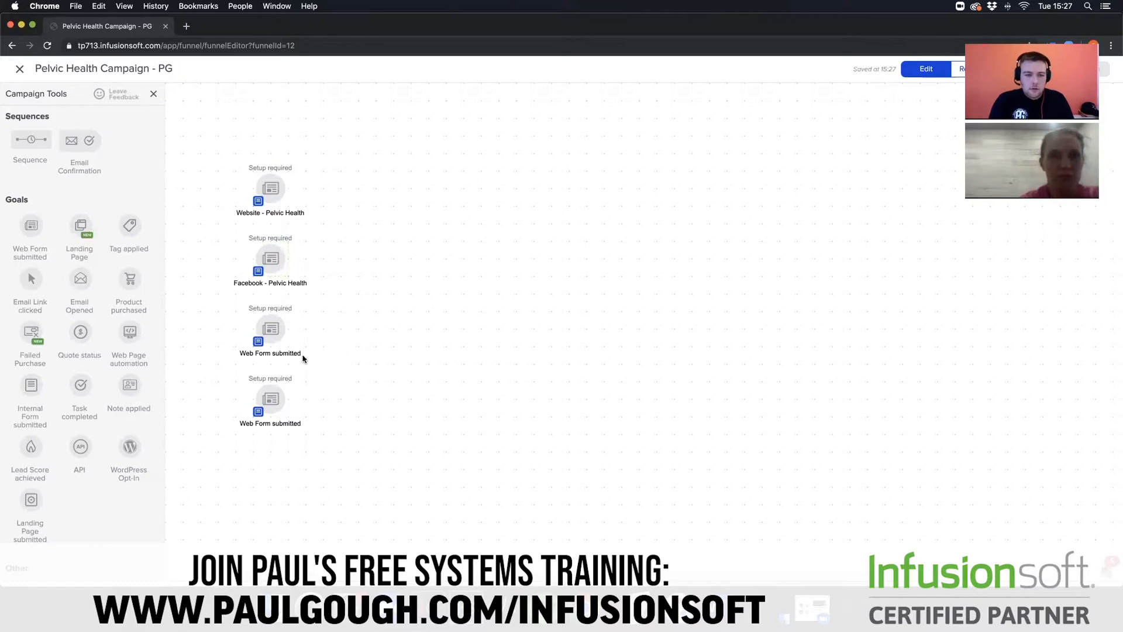
- Rename the third web form goal, below the Facebook one, as "Google - Pelvic Health"
double_click(283, 353)
key(BackSpace)
text(Google - Pelvic Health)
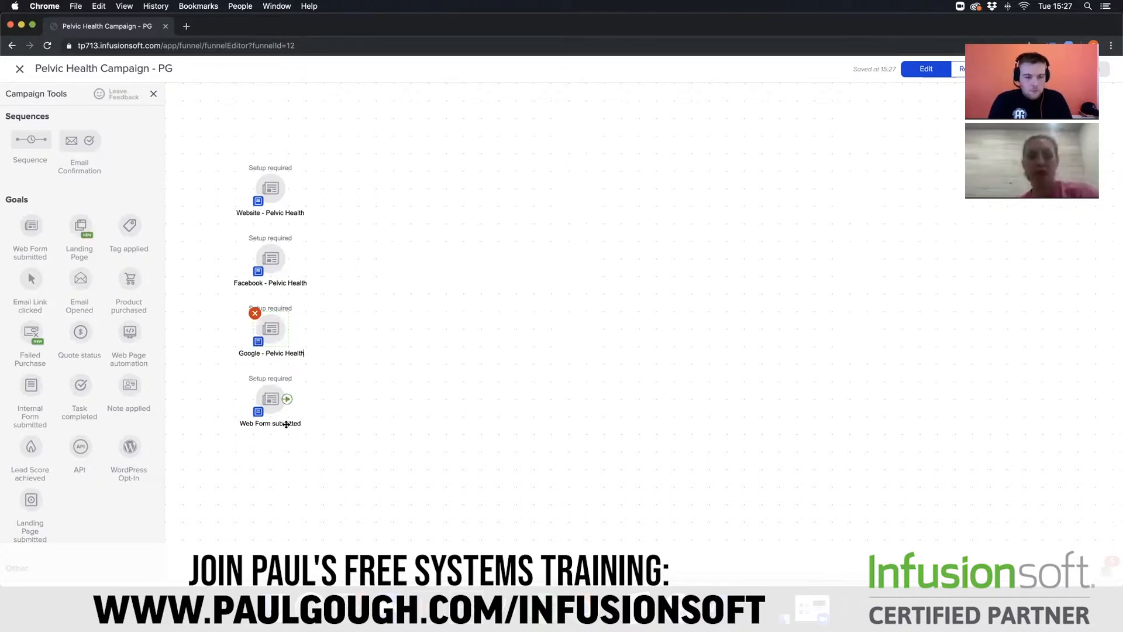
- Rename the last web form goal, below the Google one, as "Newspaper - Pelvic Health"
click(286, 423)
key(BackSpace)
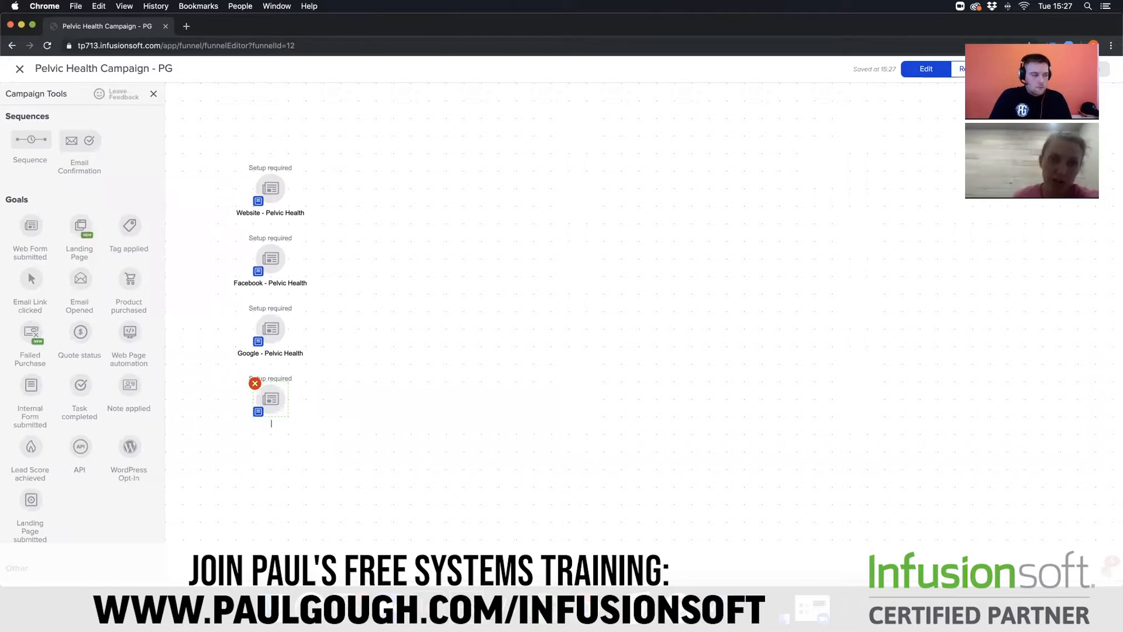
text(Newspape)
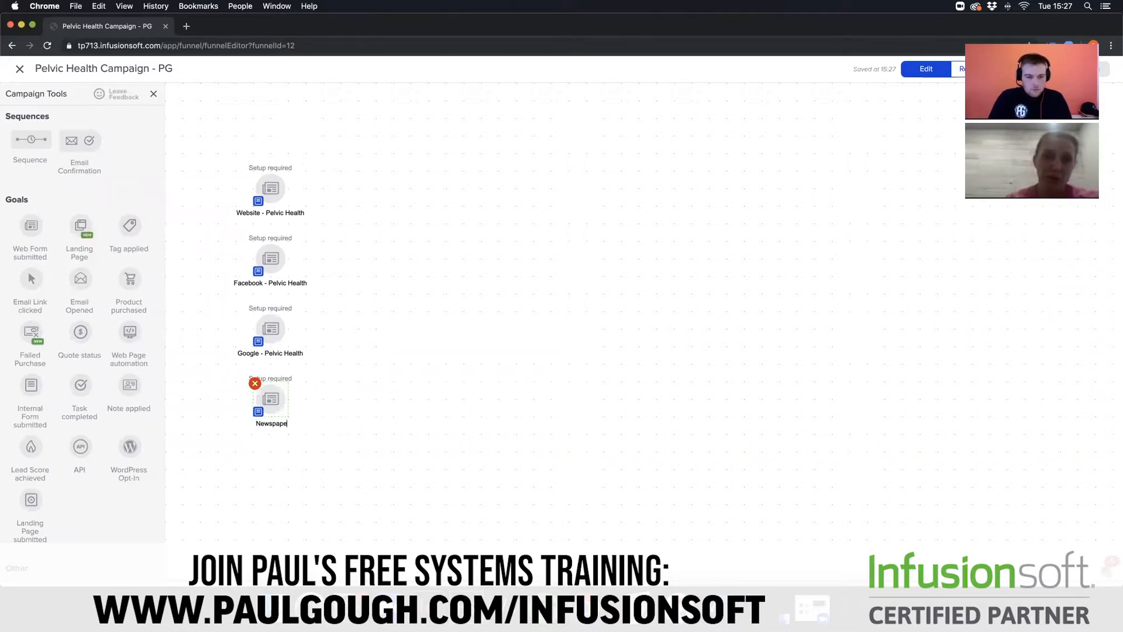
text(r -)
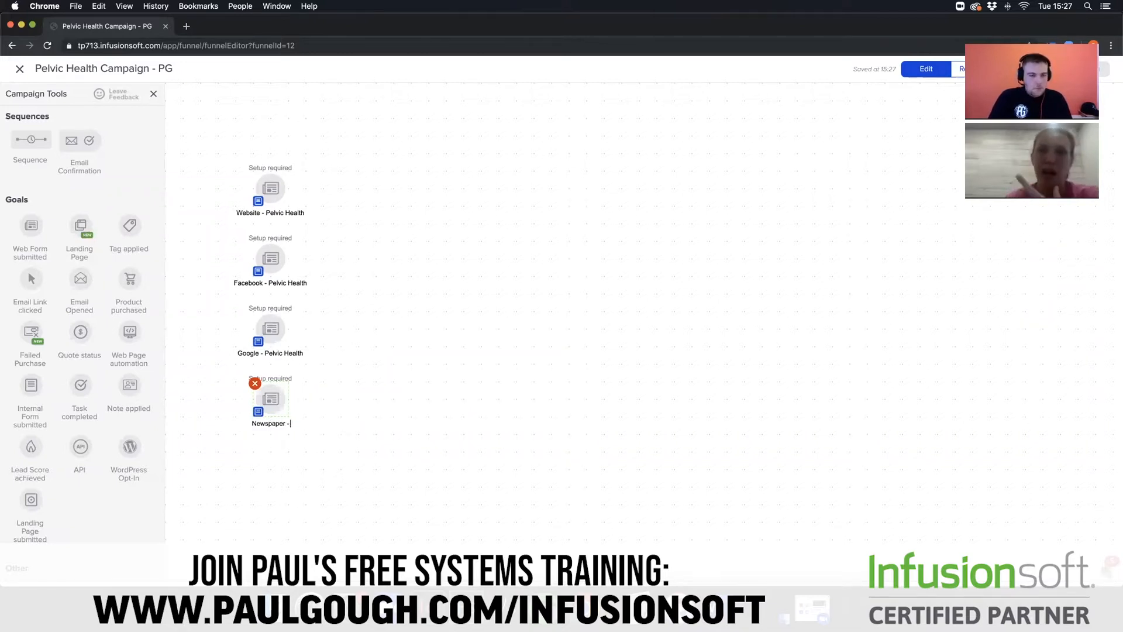
text( Pelvic Health)
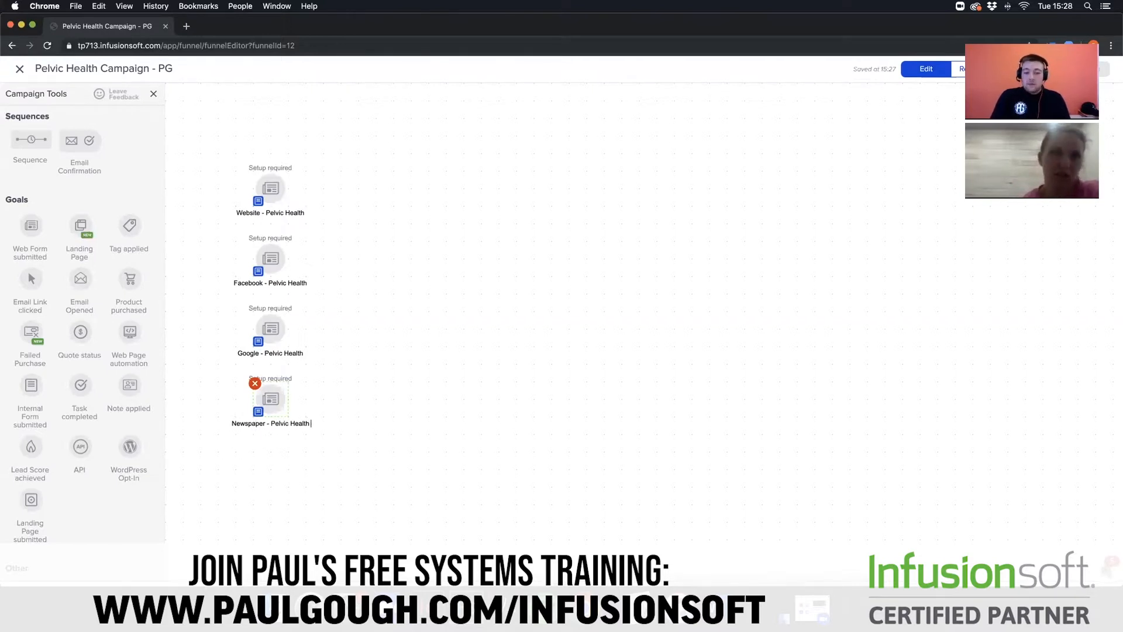
key(Return)
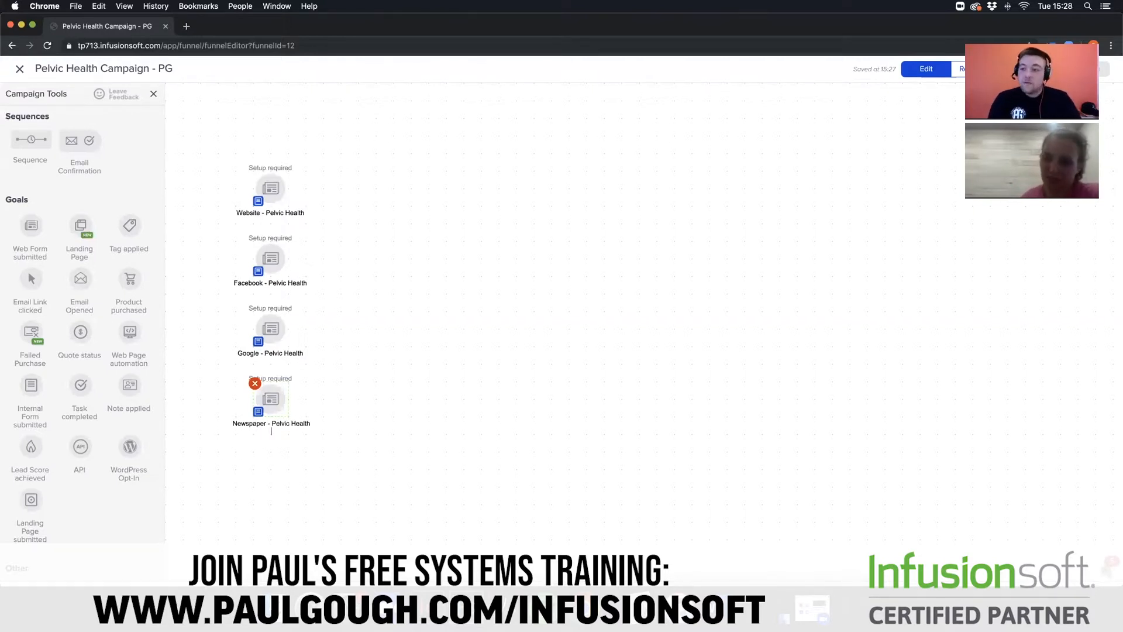
click(366, 340)
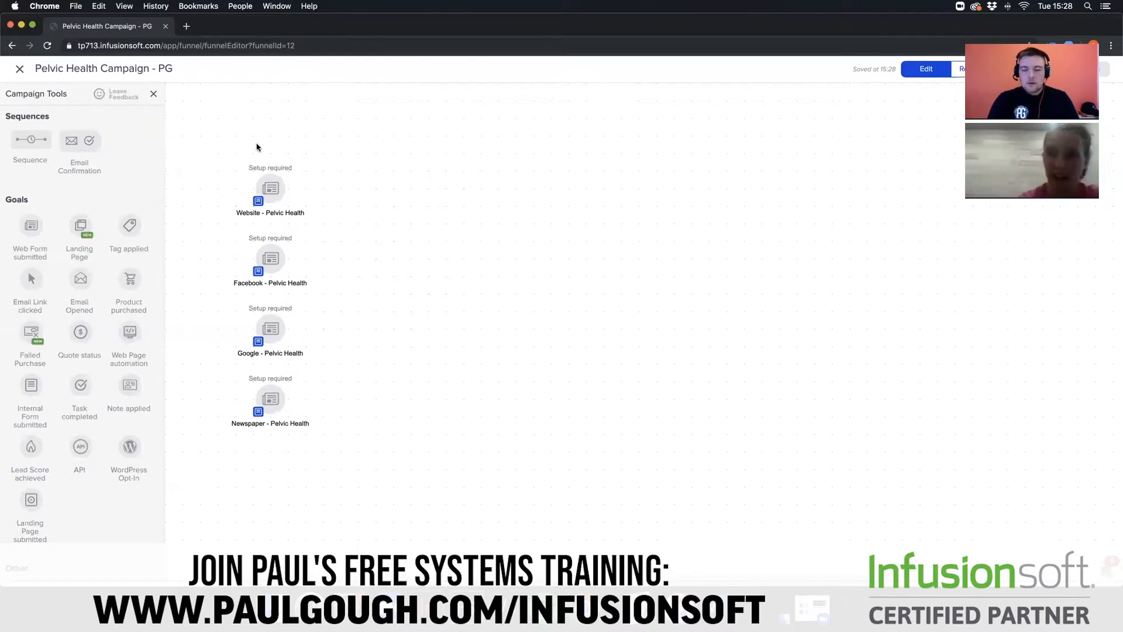
- Add four sequences to the campaign canvas, one beside each of the four web form goals
mouse_move(262, 317)
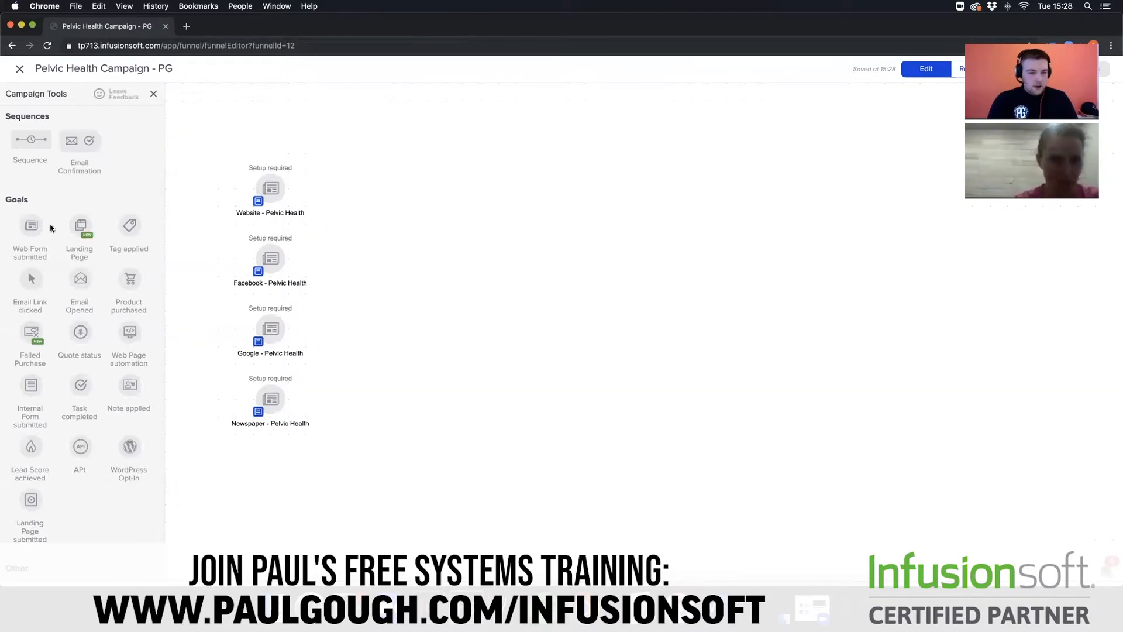
drag(32, 139, 366, 186)
drag(24, 146, 393, 257)
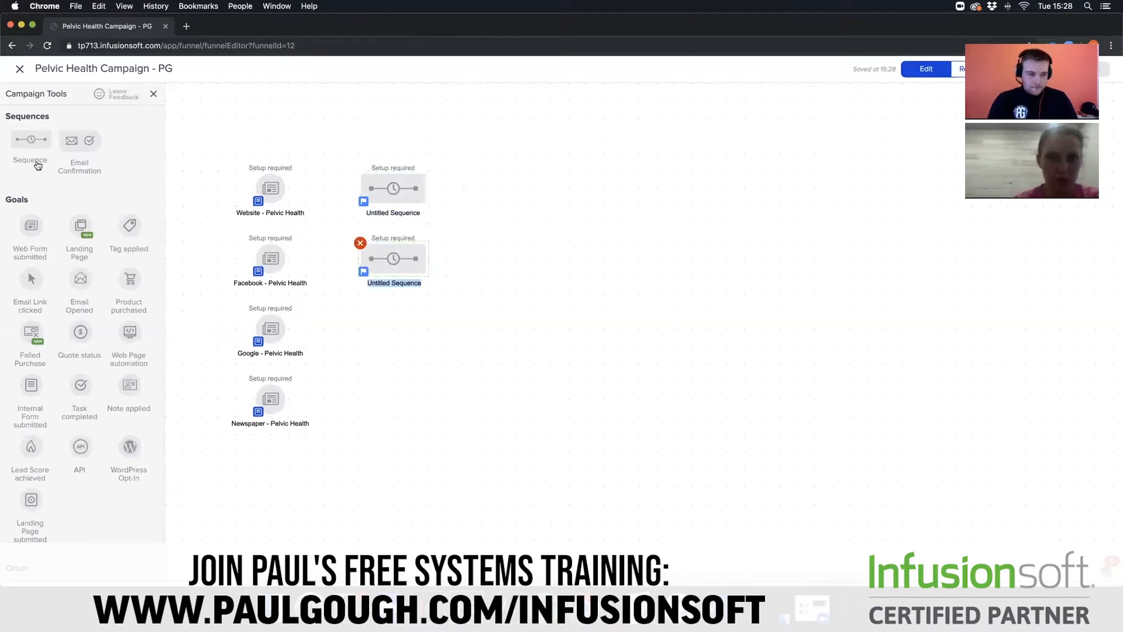
drag(32, 140, 365, 327)
drag(38, 142, 359, 393)
- Connect the Newspaper, Google, Facebook and Website web form goals each to the sequence beside it
drag(287, 401, 383, 399)
drag(288, 331, 356, 335)
drag(288, 258, 364, 260)
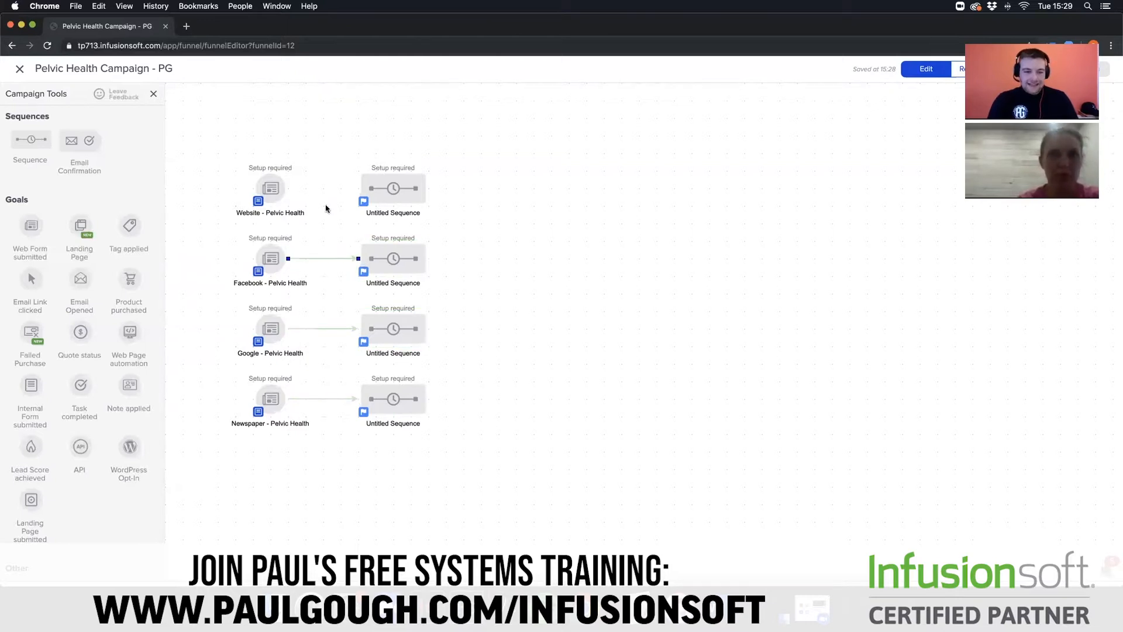
drag(287, 188, 380, 193)
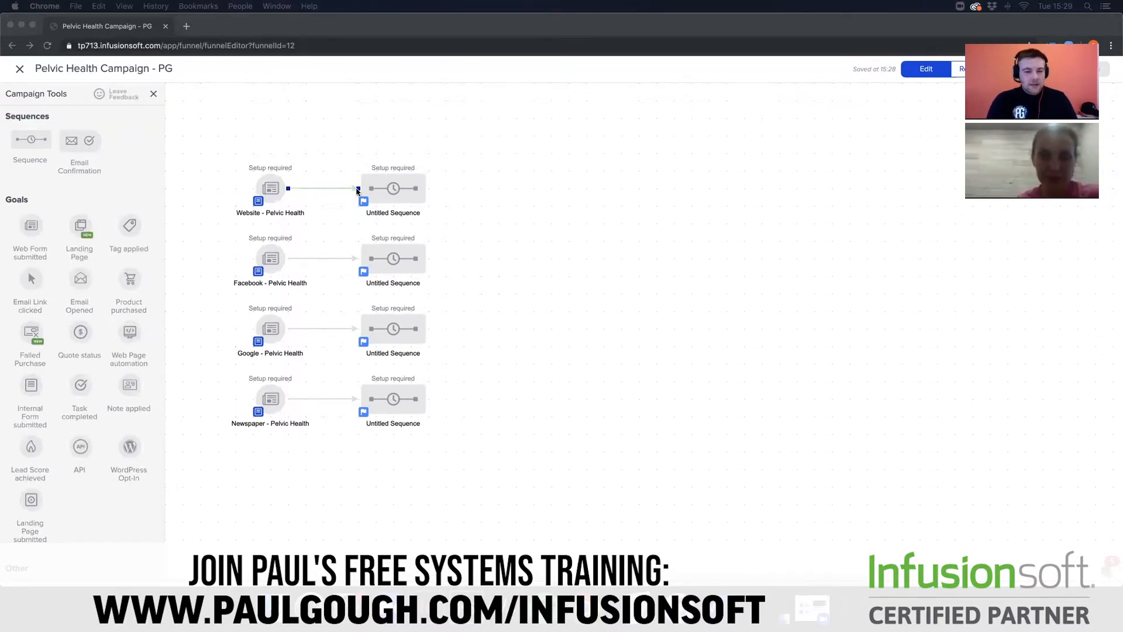
- In the Website goal's sequence, add a tag step after Start that applies Prospect Tags -> New Lead and Pelvic Health -> Website
double_click(394, 187)
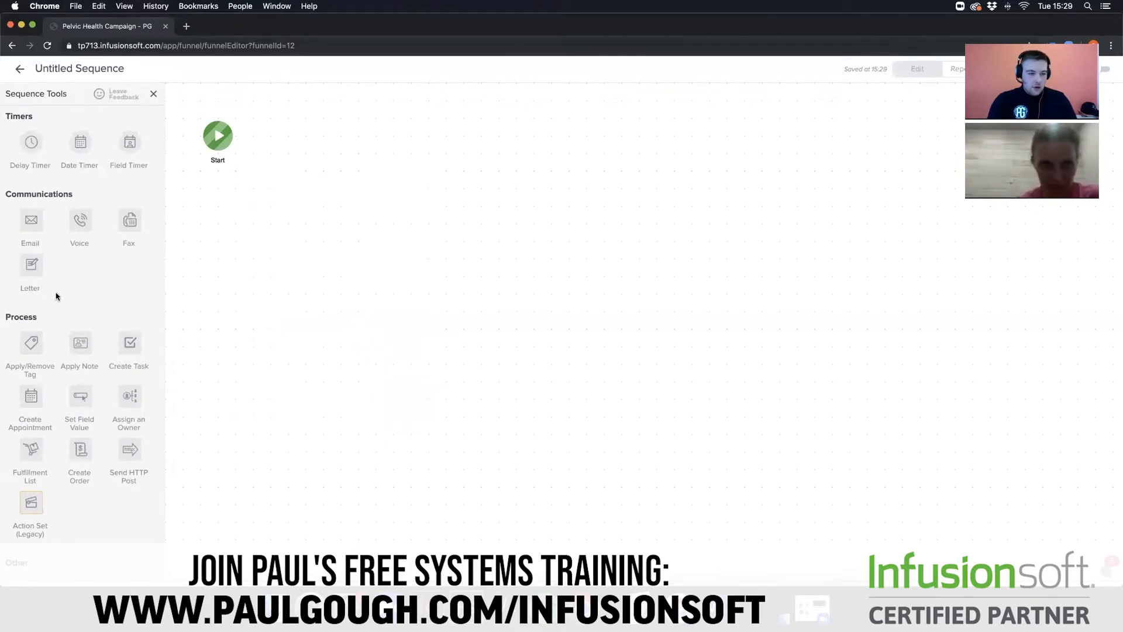
drag(29, 339, 279, 125)
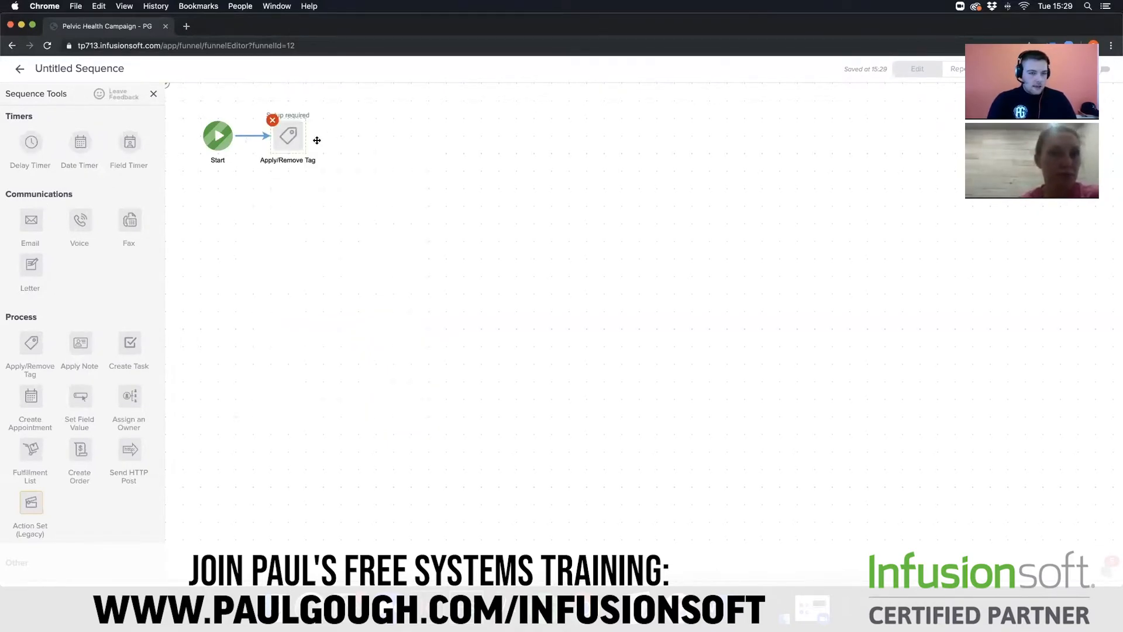
double_click(286, 141)
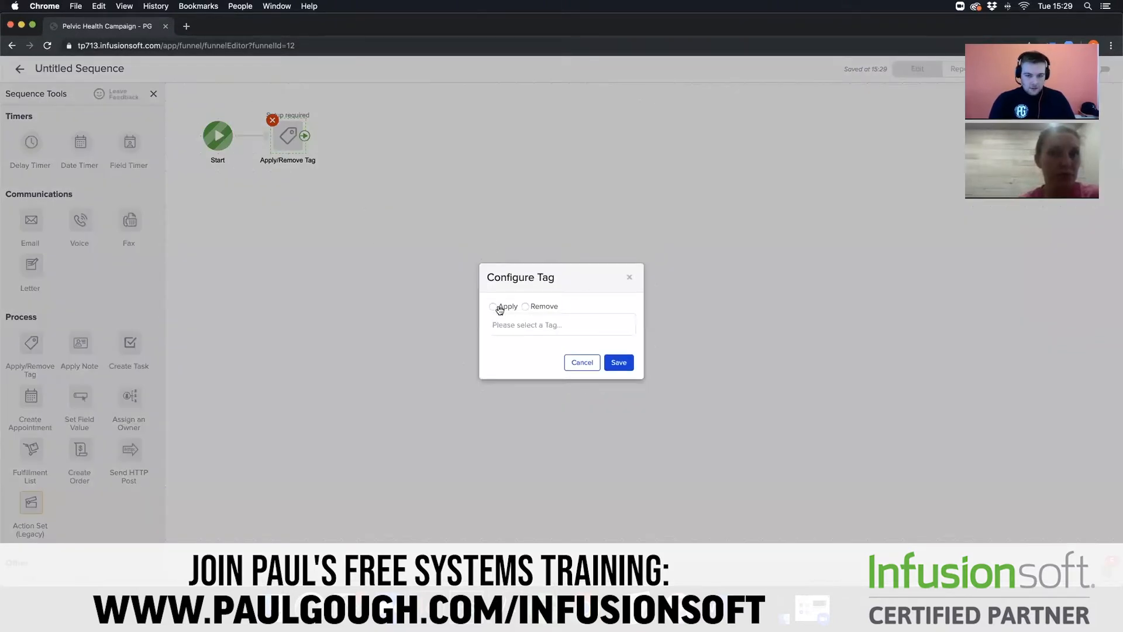
click(521, 325)
text(Pro)
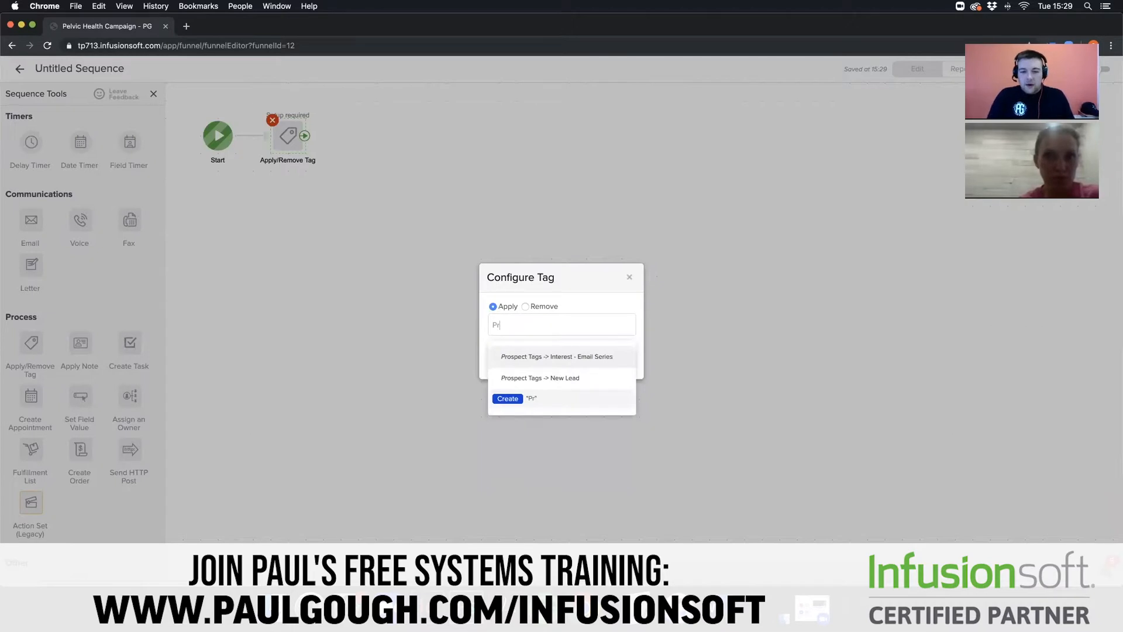
click(571, 378)
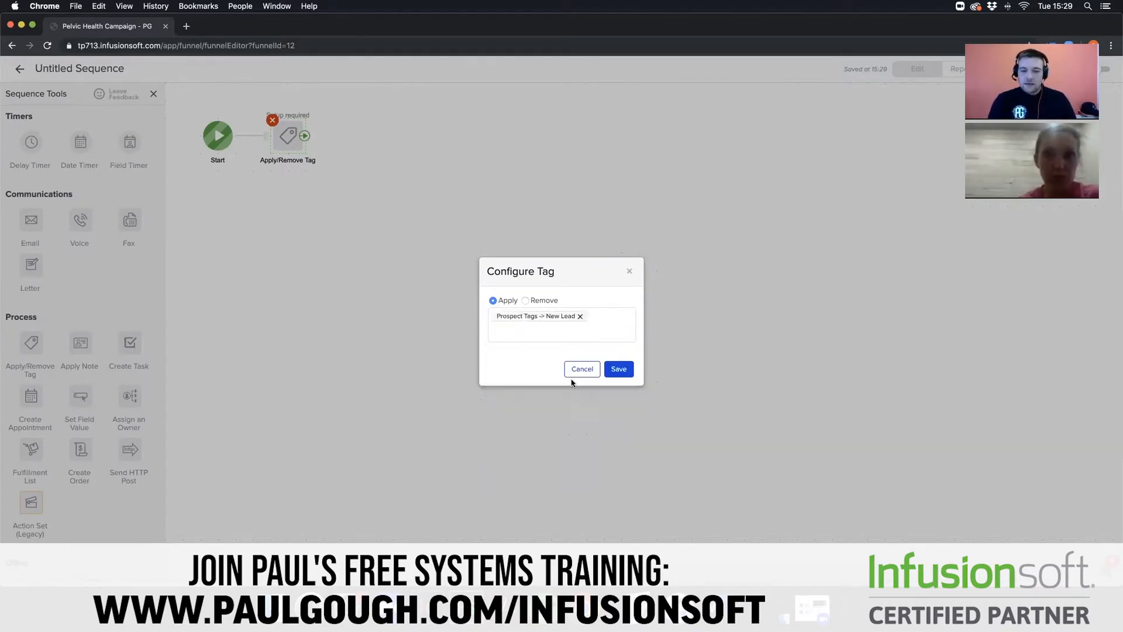
click(540, 329)
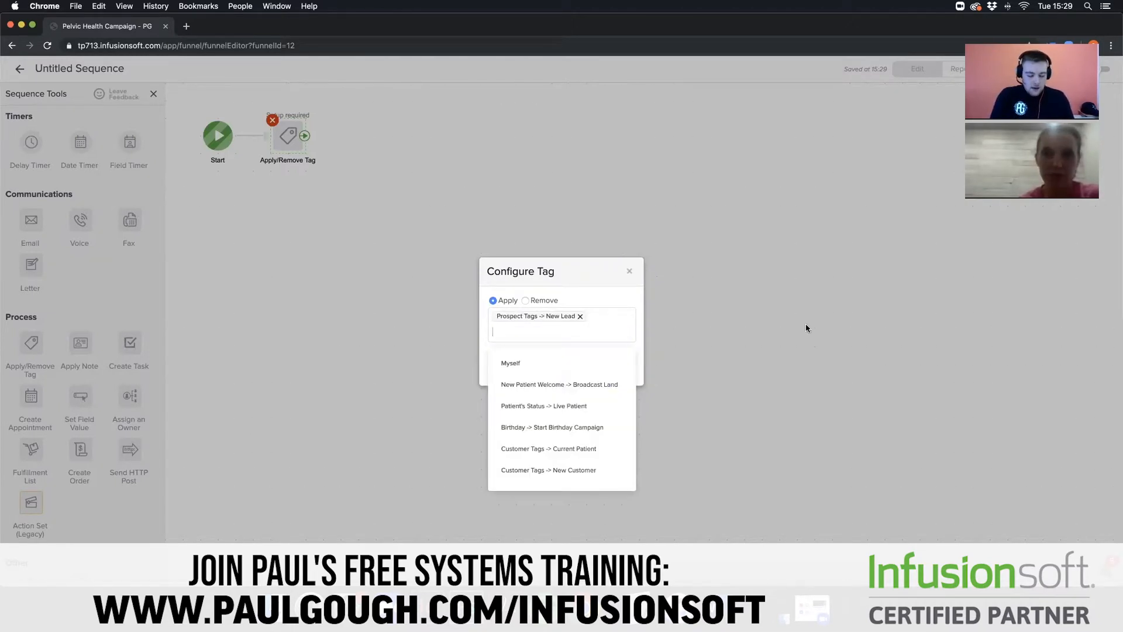
text(Pel)
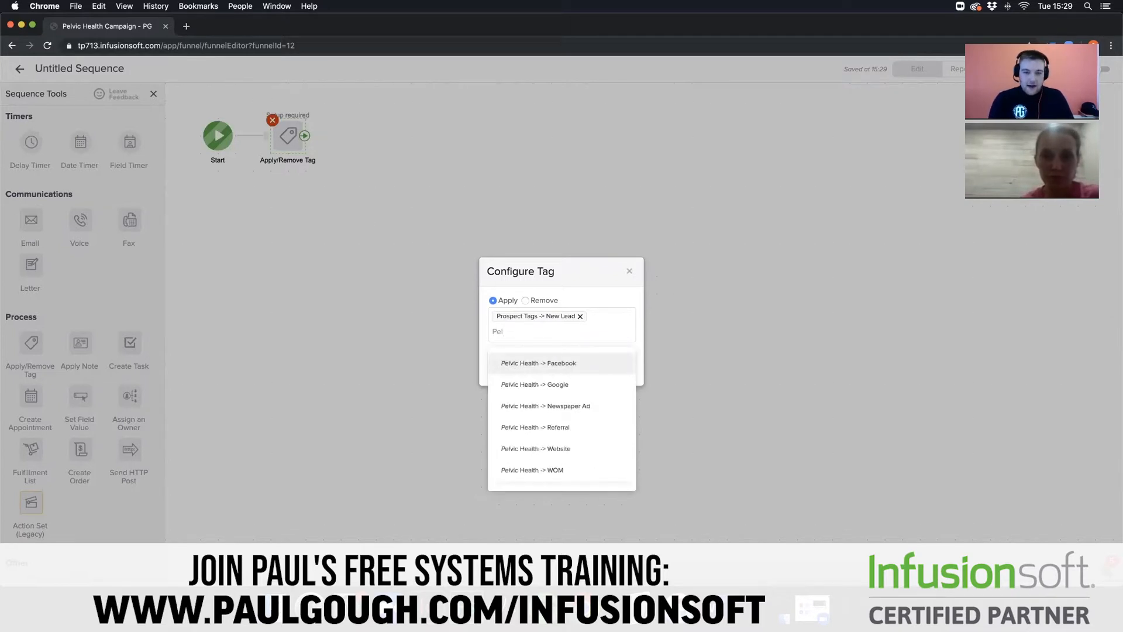
click(572, 446)
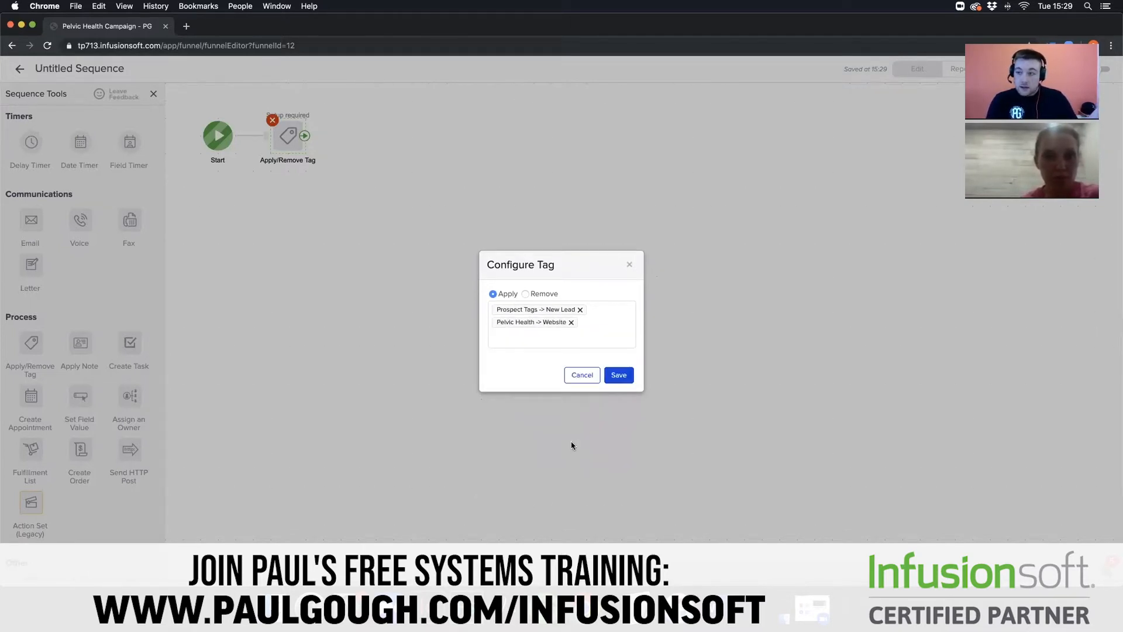
click(625, 375)
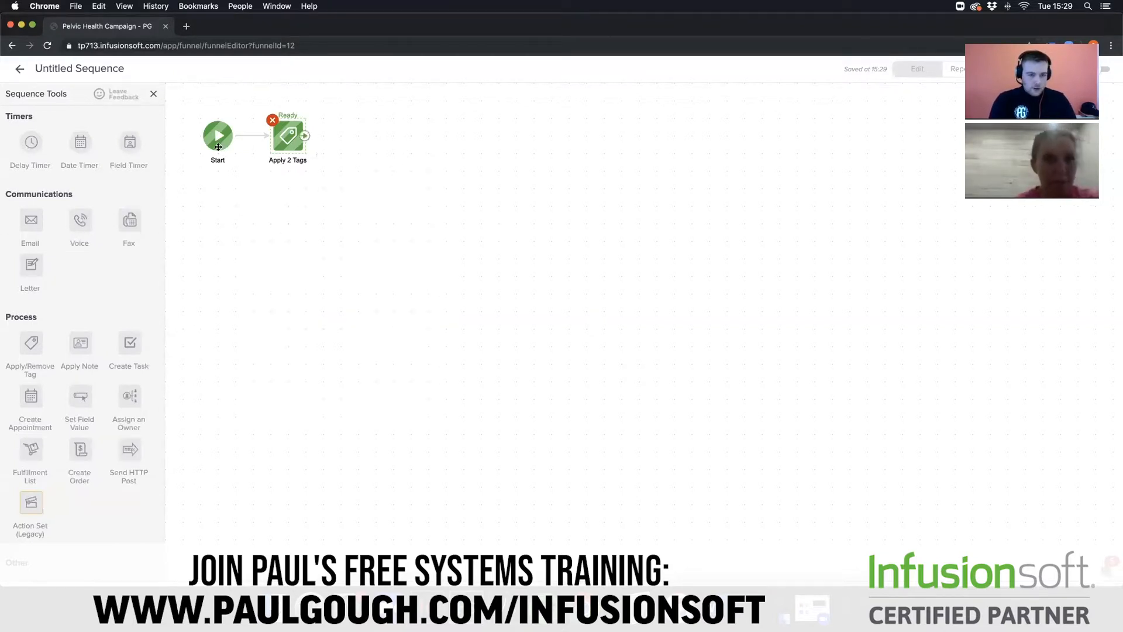
- Add a Create Task step after the tag step and set the task type to Call
drag(258, 257, 362, 132)
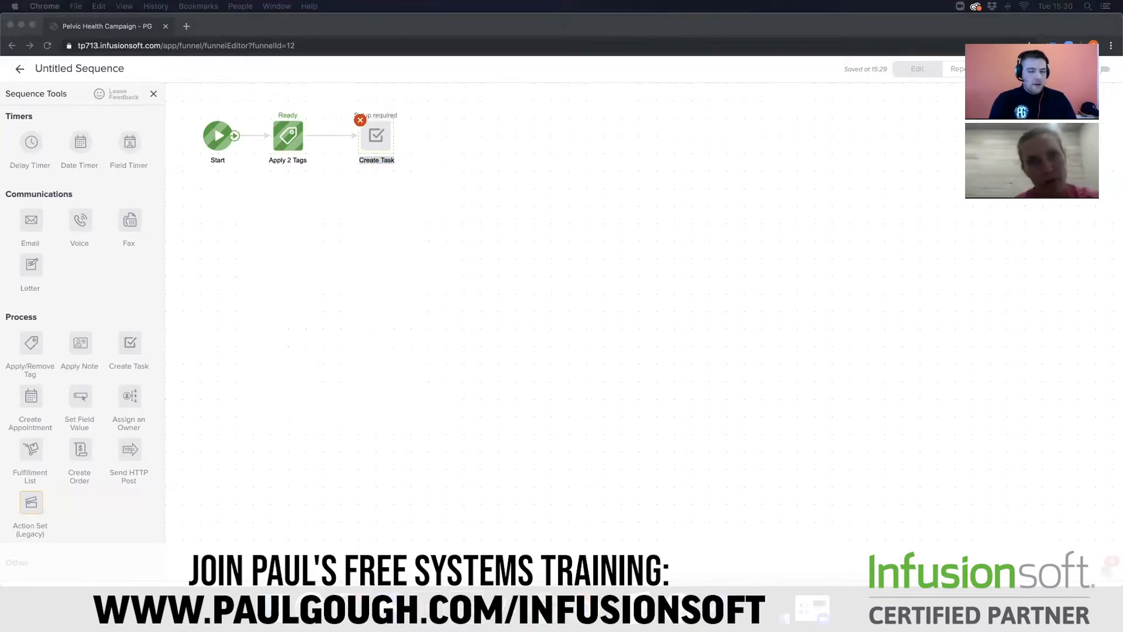
click(366, 147)
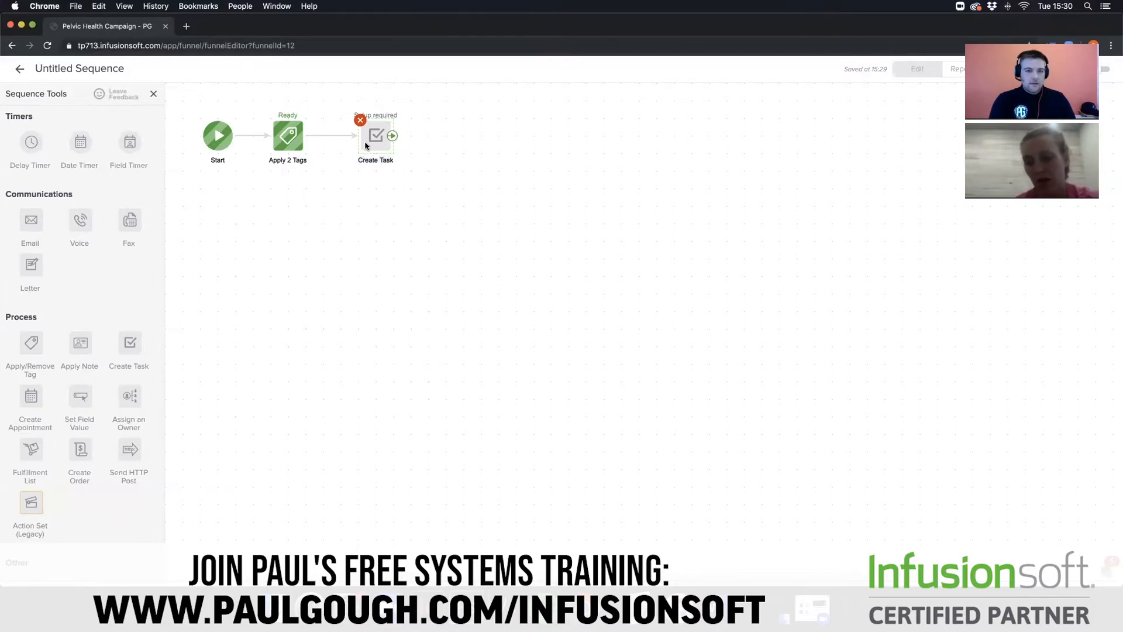
double_click(366, 146)
click(431, 152)
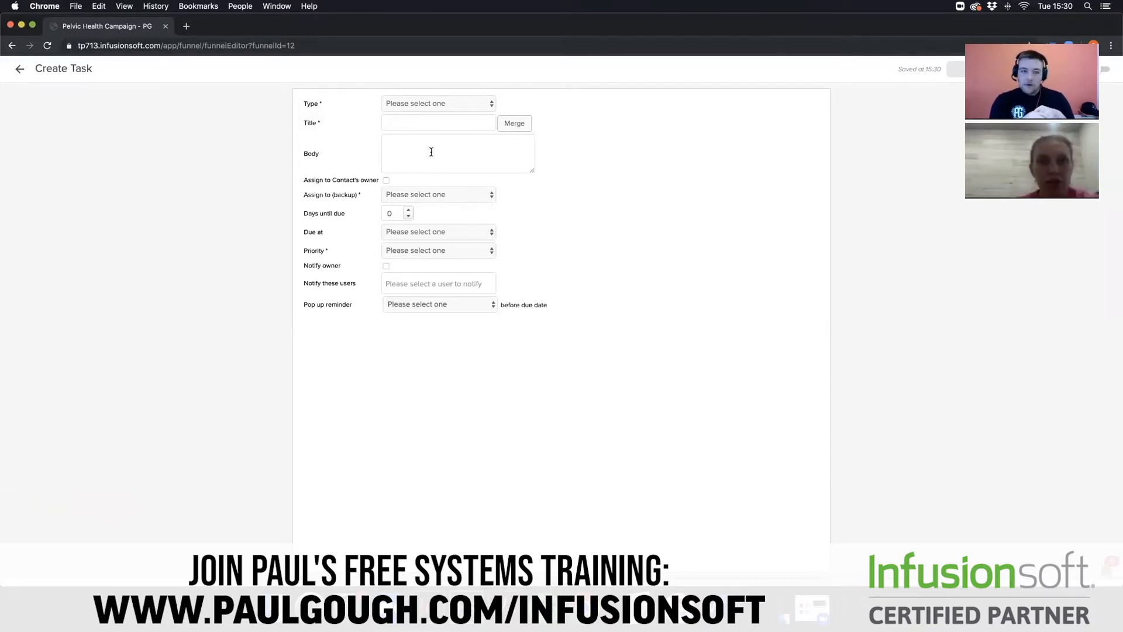
click(466, 102)
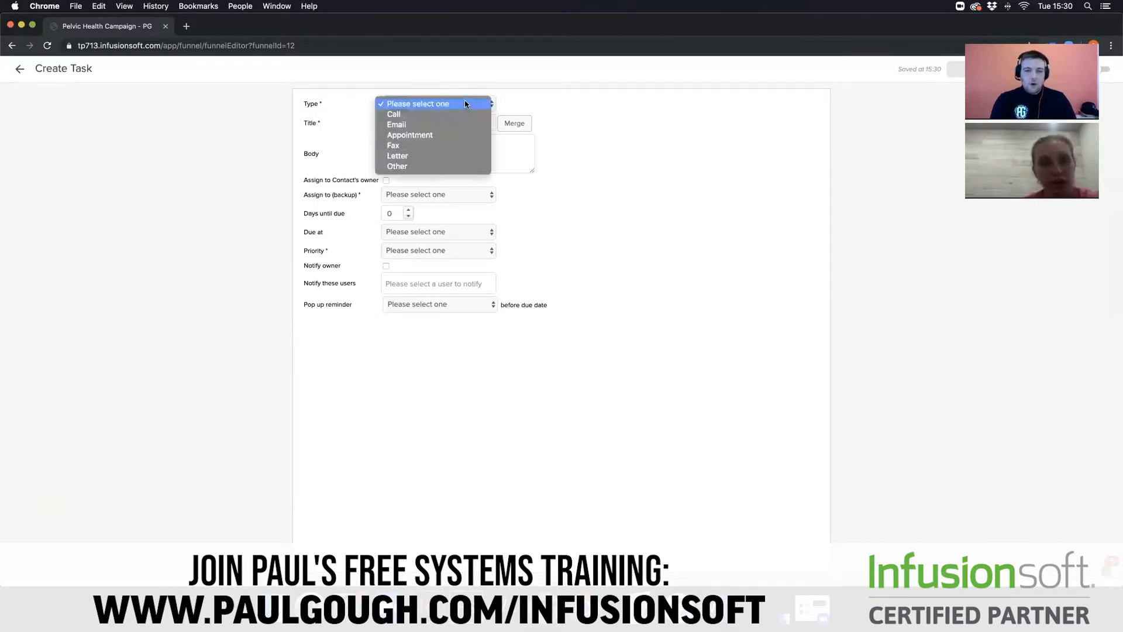
click(456, 113)
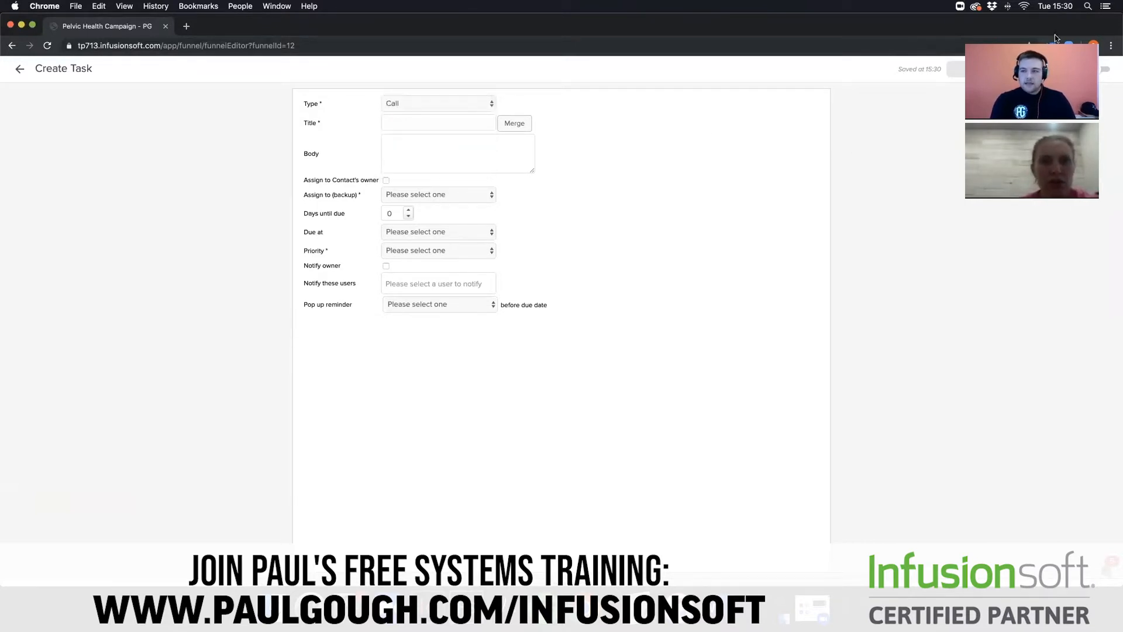
- Set the task's priority to 1. Critical, and choose the same user for notification and as backup assignee
click(470, 121)
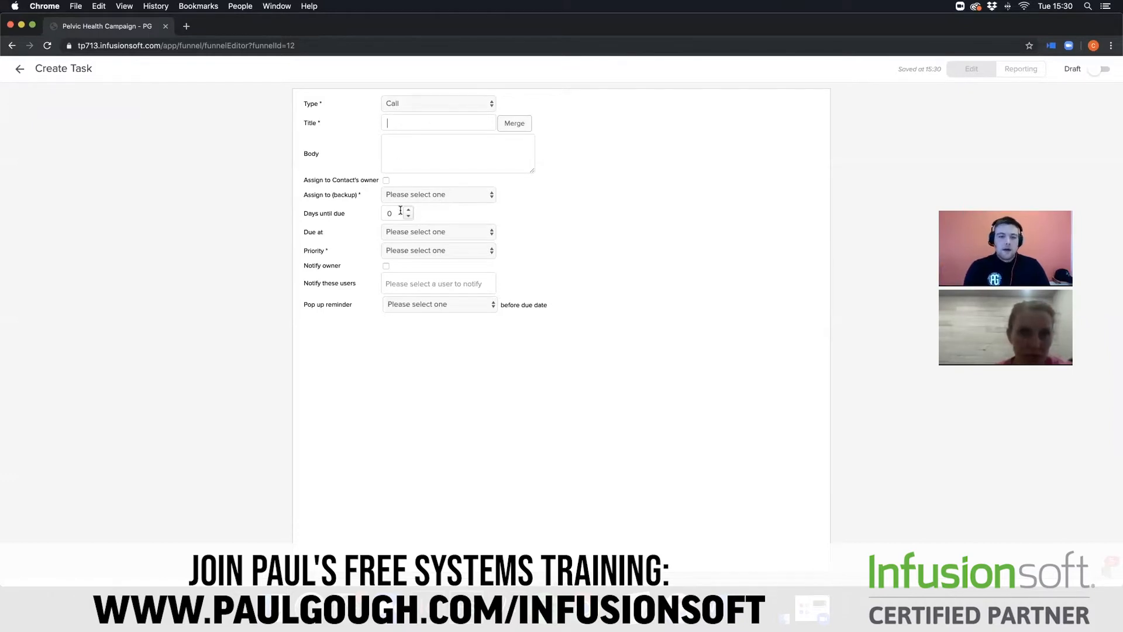
click(446, 252)
click(448, 261)
click(455, 282)
click(444, 298)
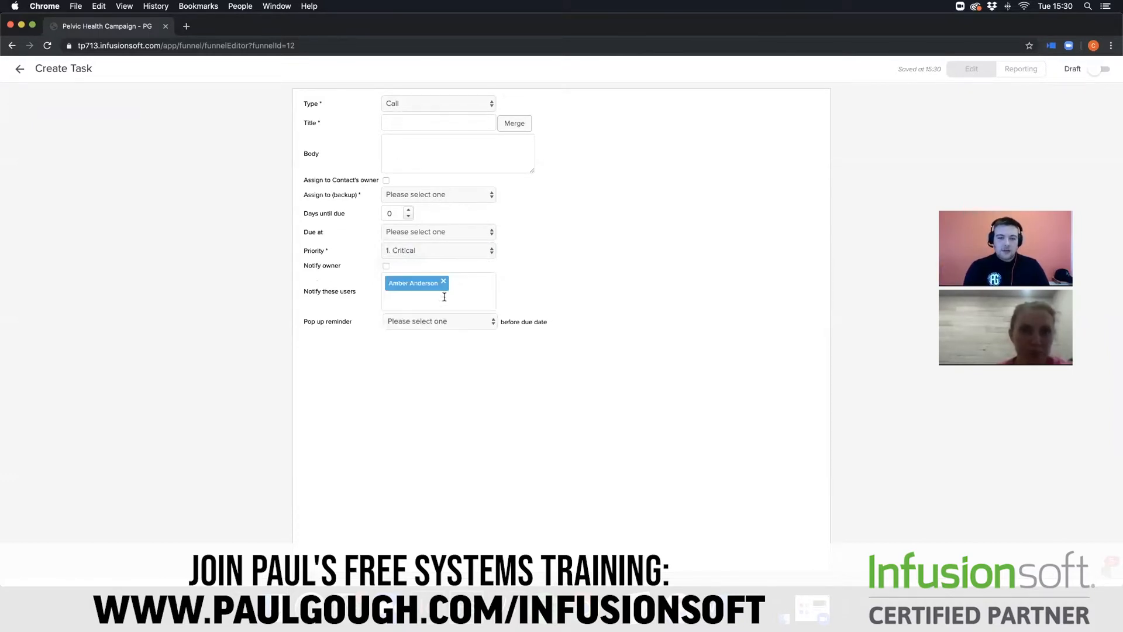
click(451, 195)
click(448, 202)
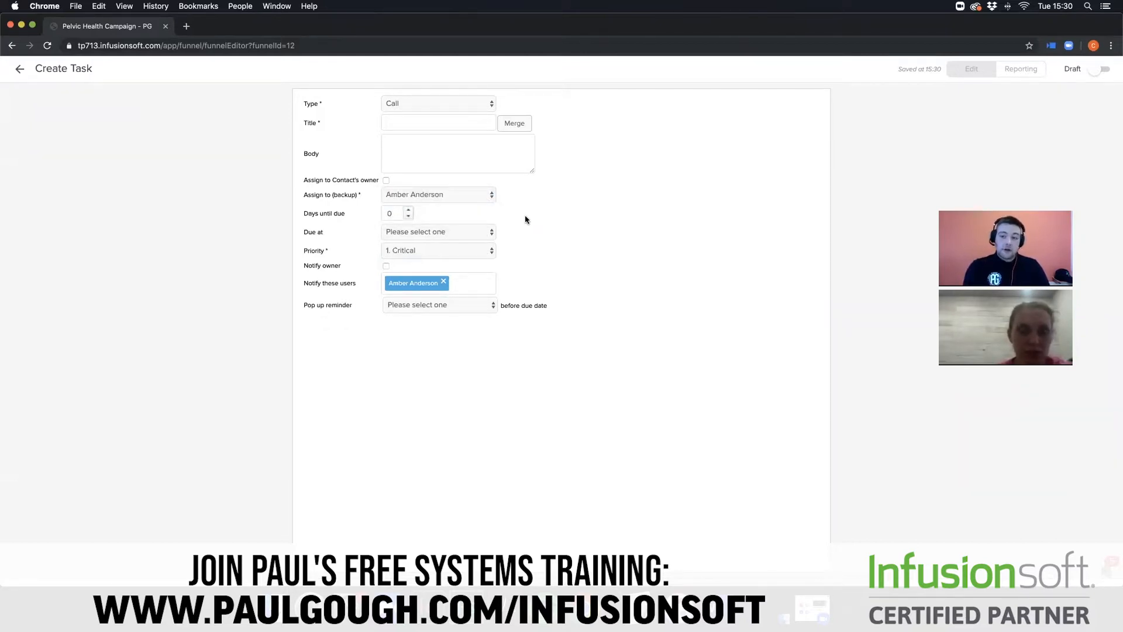
- Try to switch the task from draft to ready, and return to the campaign canvas
click(1097, 73)
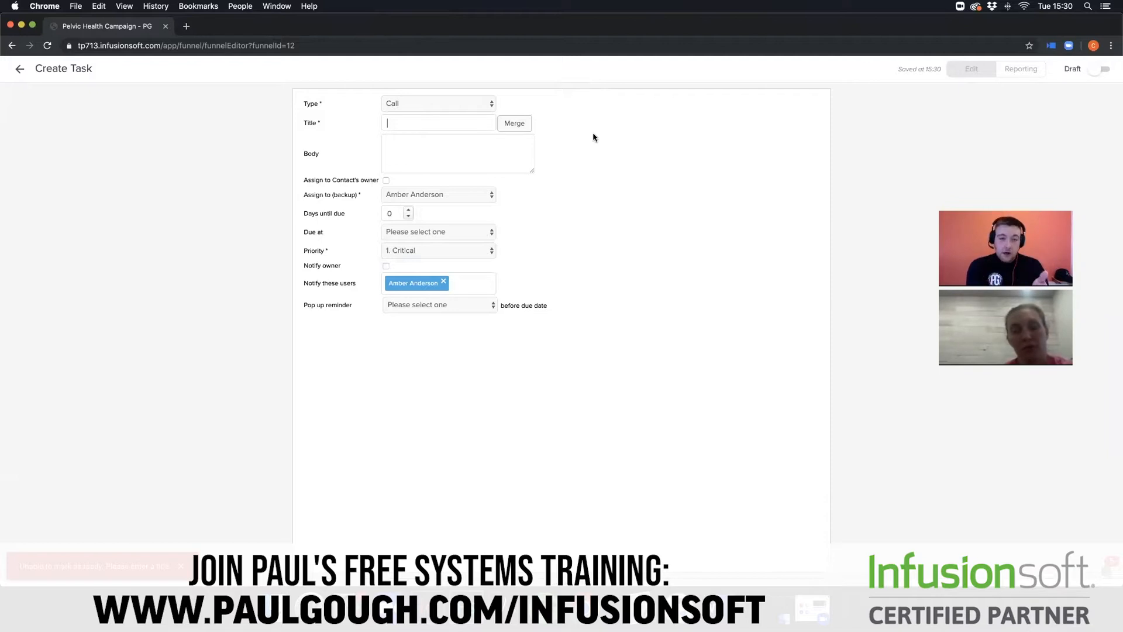
click(494, 122)
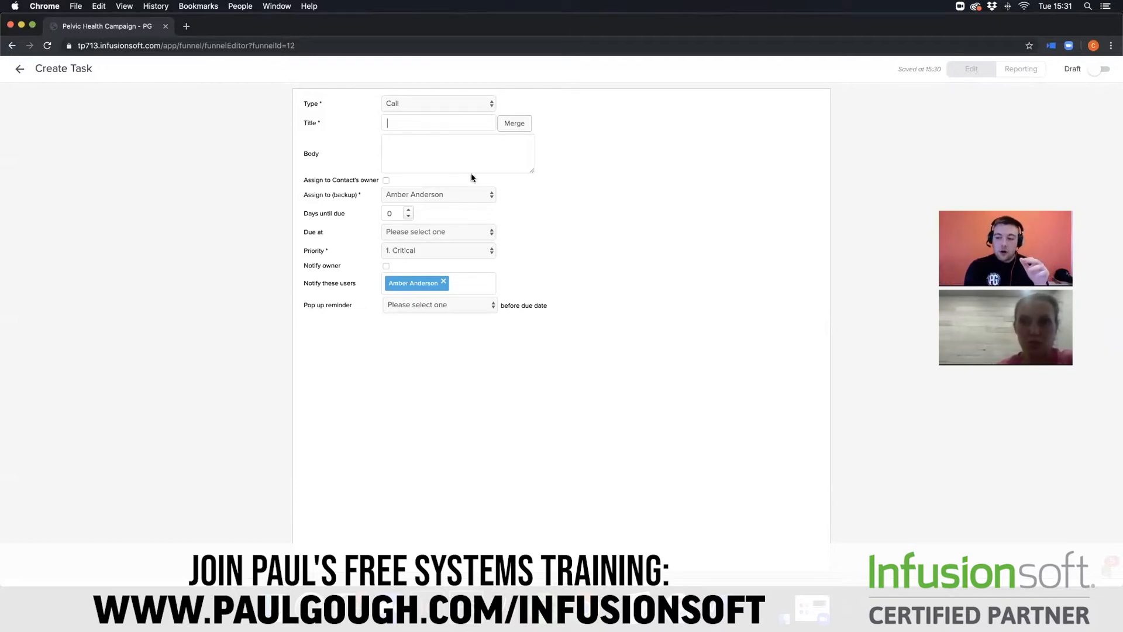
click(21, 70)
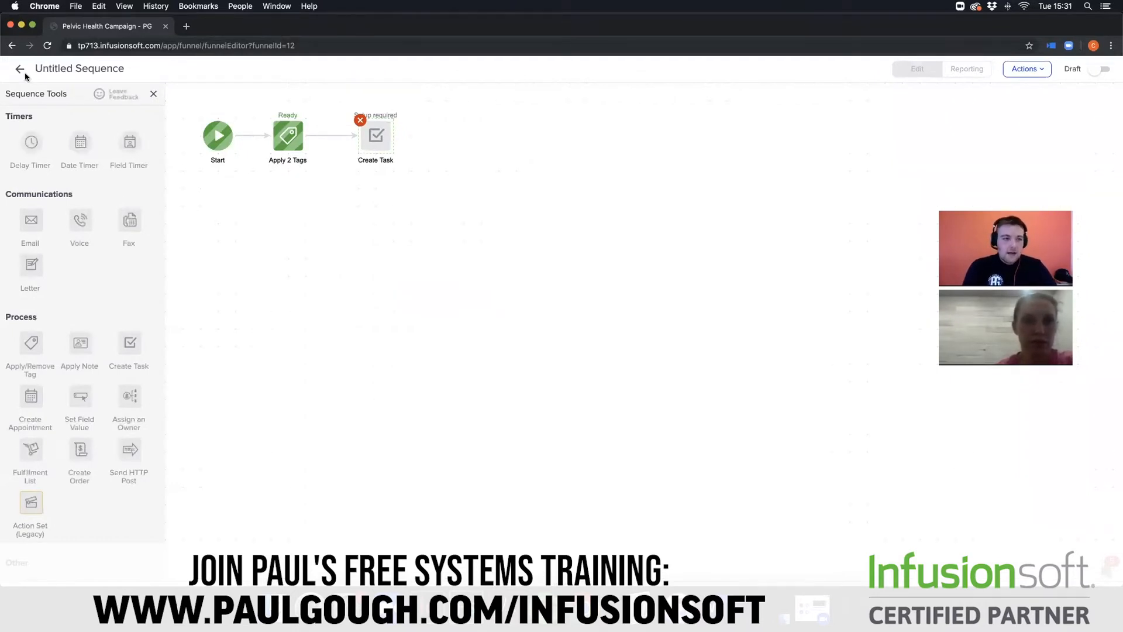
click(21, 71)
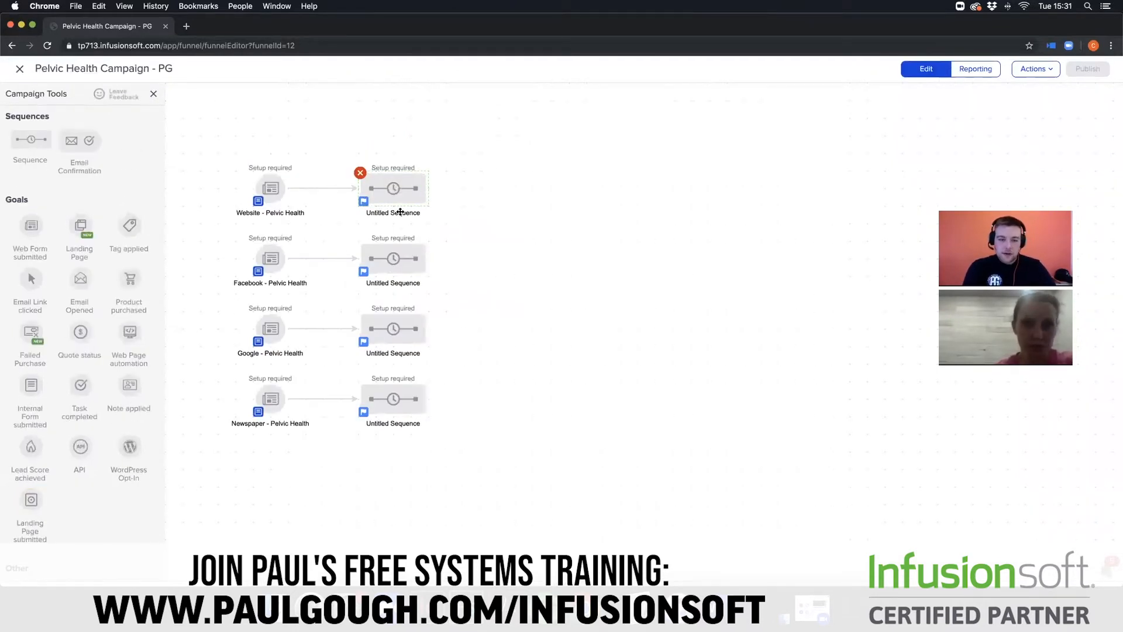
- Rename the sequence linked to the Website - Pelvic Health goal as Tag and Task
click(400, 212)
text(T)
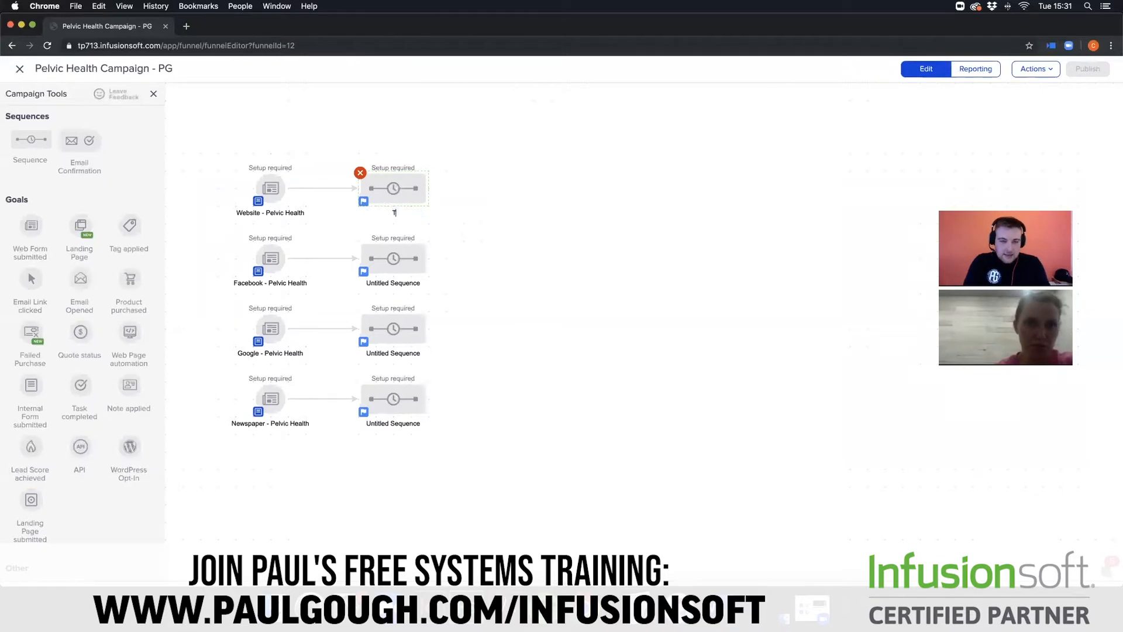
text(ag and Task)
click(443, 266)
- In the Facebook goal's sequence, add a tag step after Start and choose Pelvic Health -> Facebook as a tag to apply
double_click(414, 264)
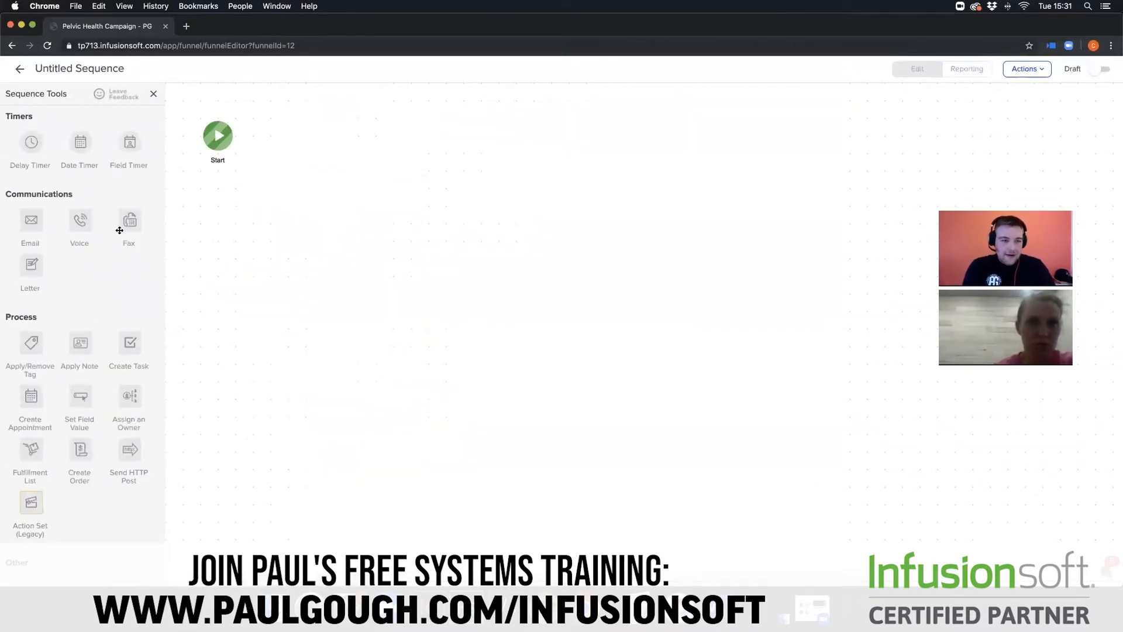
drag(31, 342, 289, 134)
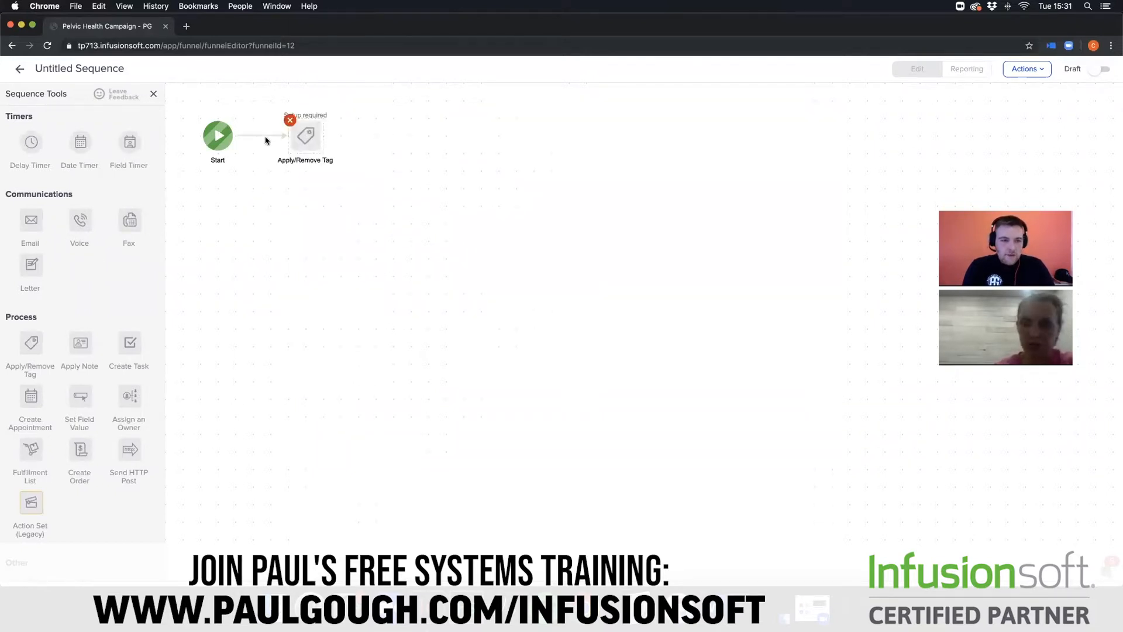
click(305, 138)
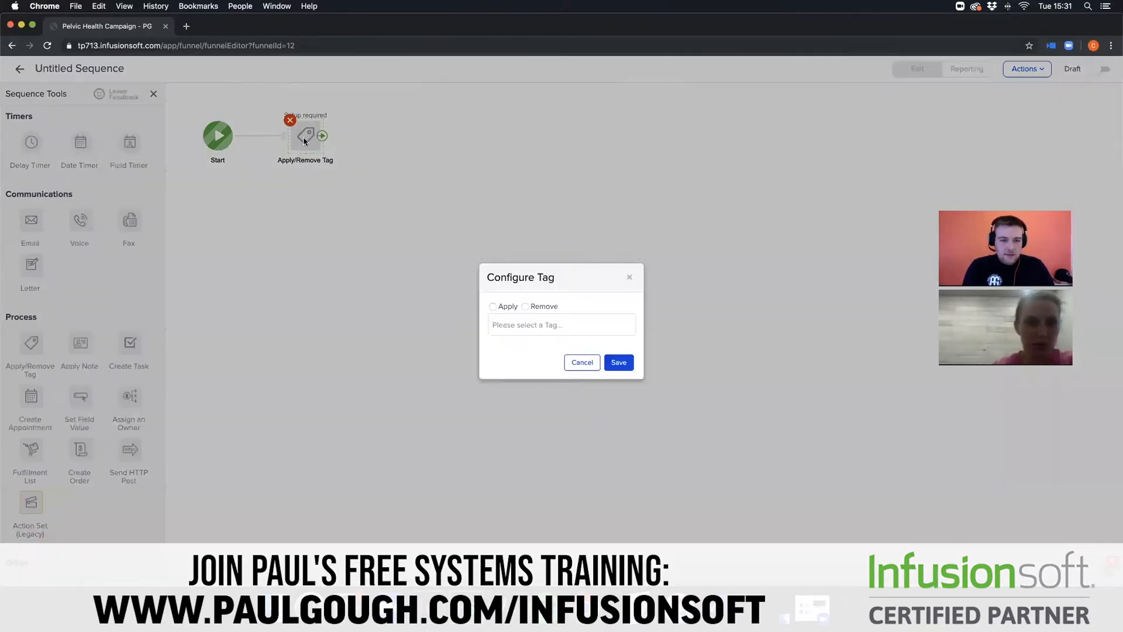
click(493, 307)
click(530, 325)
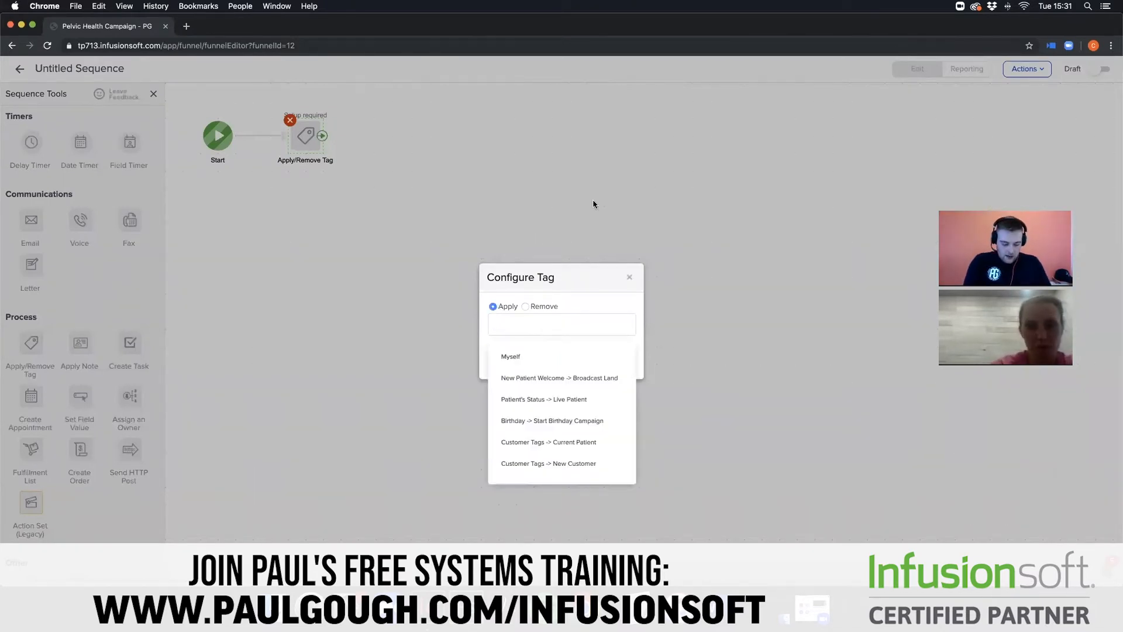
text(Pelvic)
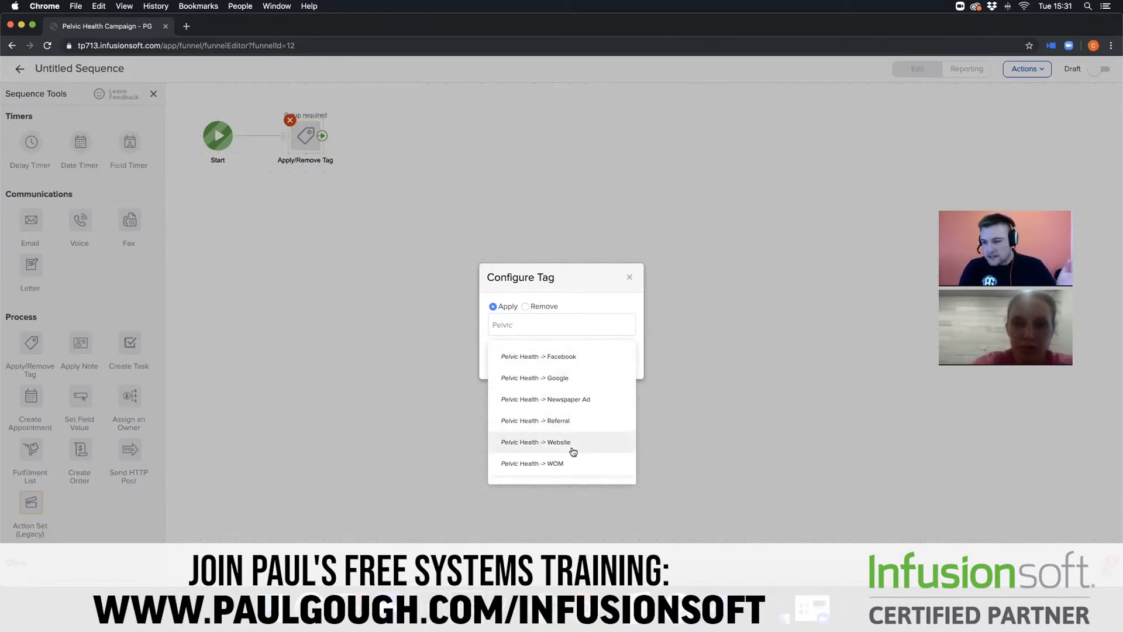
click(567, 356)
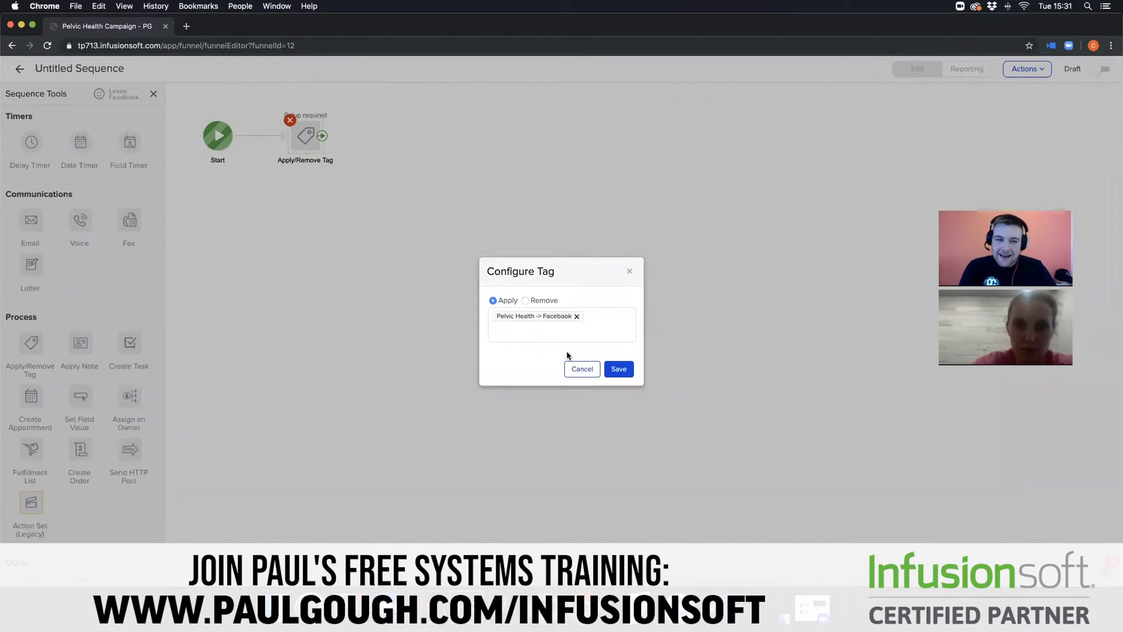
- Include Prospect Tags -> New Lead among the tags to apply and save the tag configuration
click(599, 324)
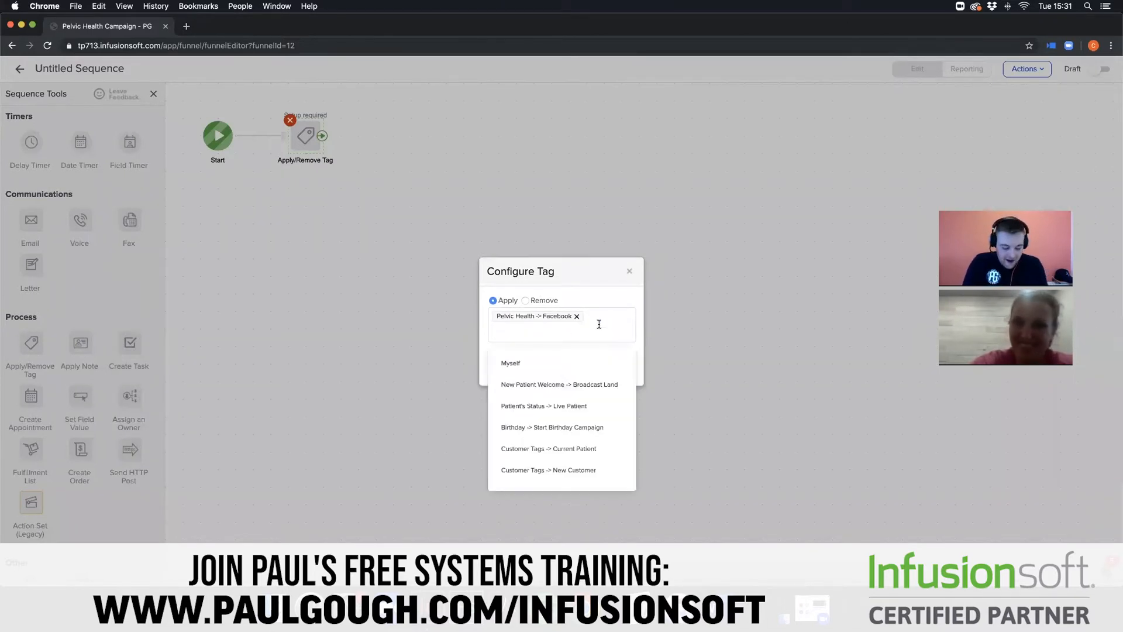
key(BackSpace)
text(New)
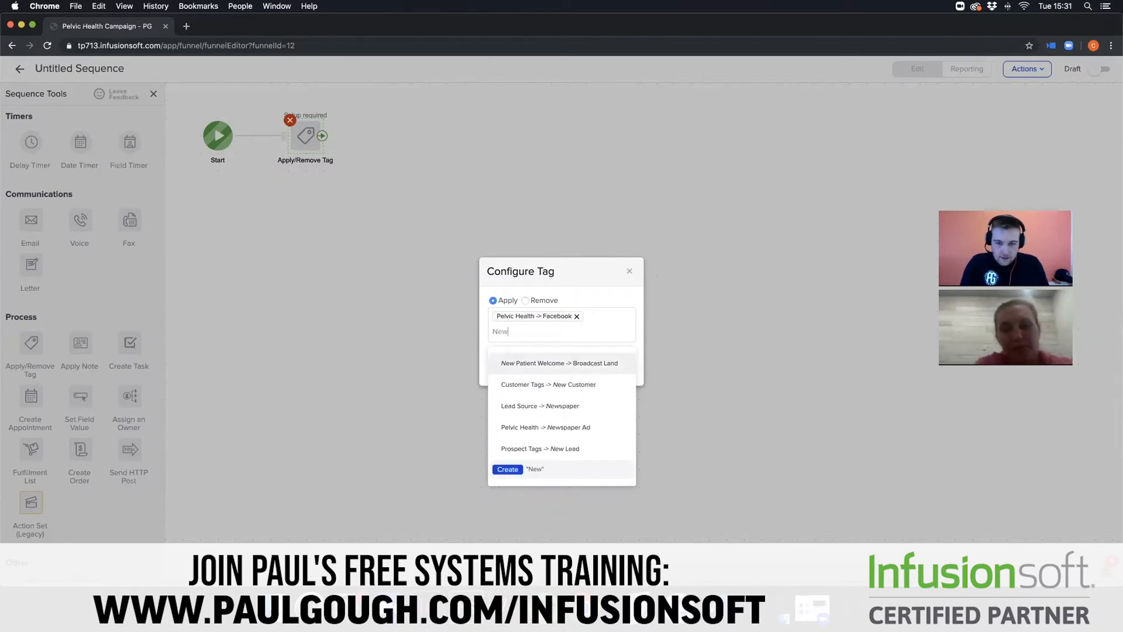
click(590, 448)
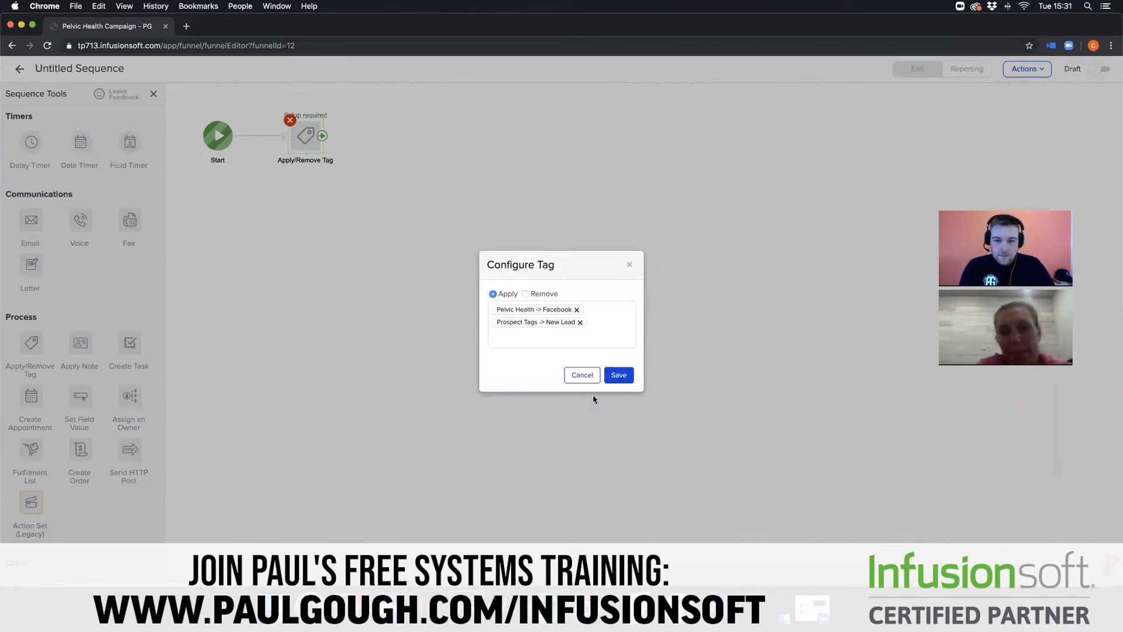
click(619, 378)
- Add a Create Task step after the tag step in the Facebook goal's sequence
drag(130, 345, 388, 134)
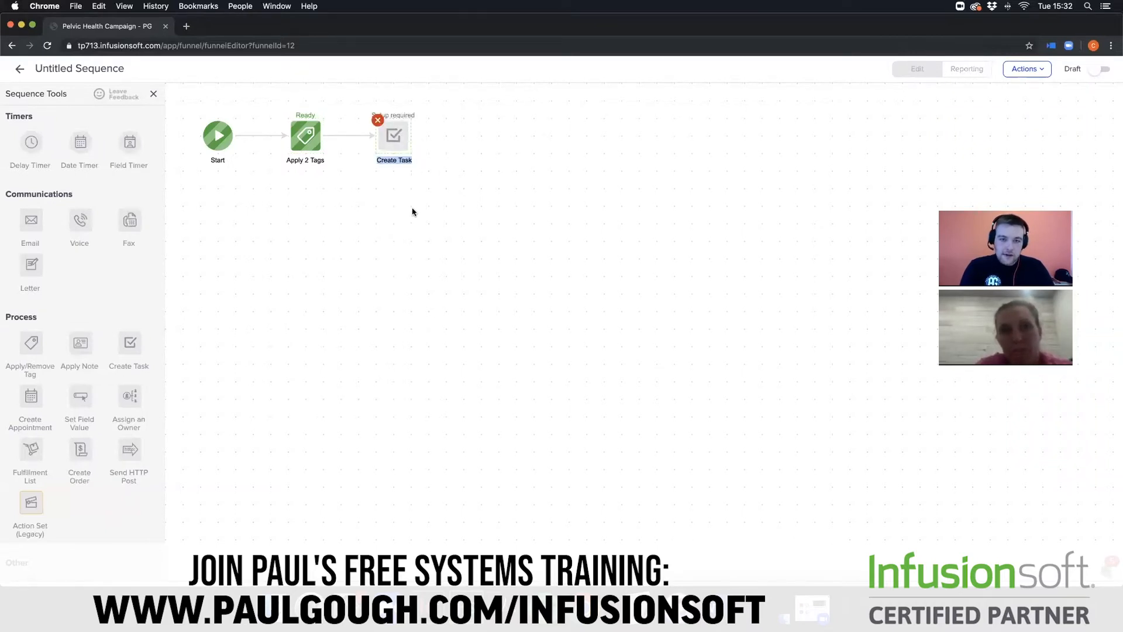
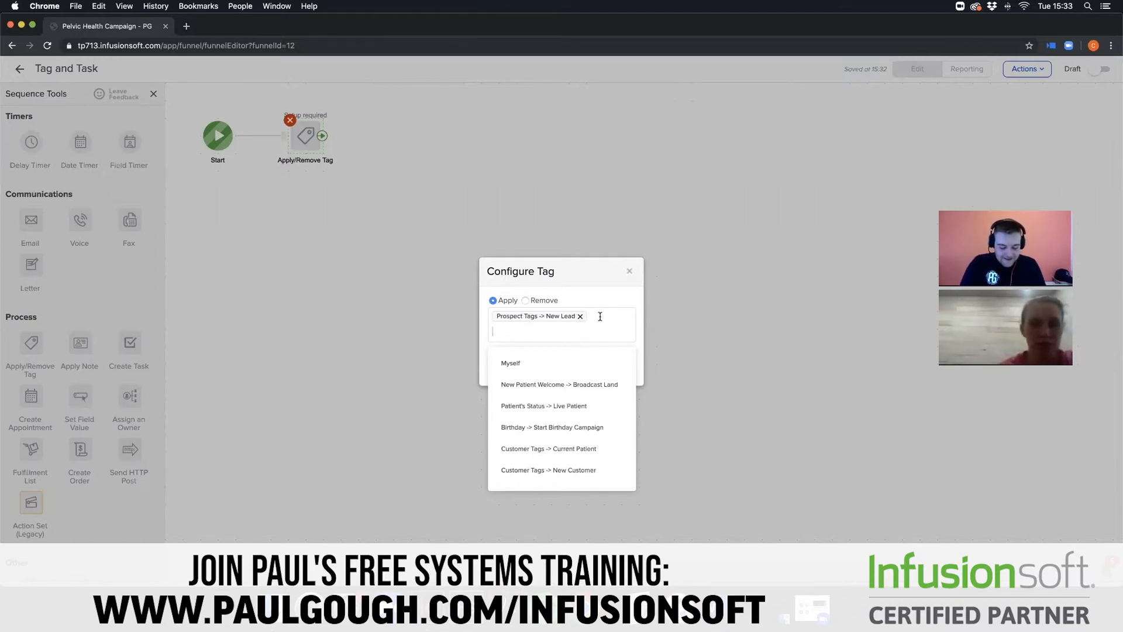
- Include Pelvic Health -> Newspaper Ad among the Newspaper sequence's applied tags and add a Create Task step after the tag step
text(Newsp)
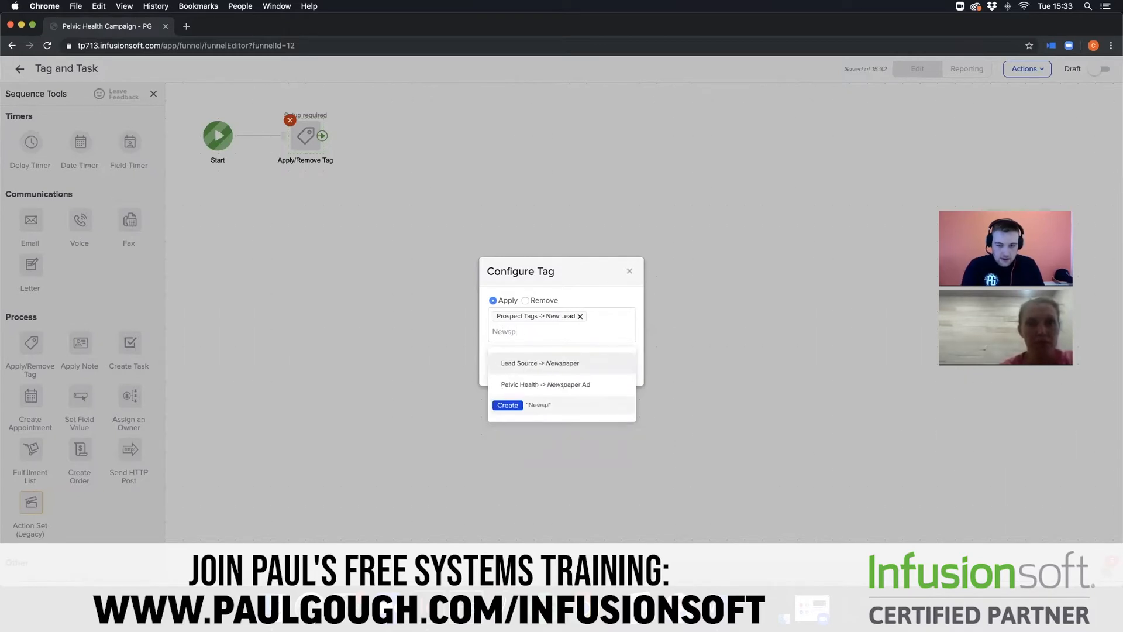
click(592, 381)
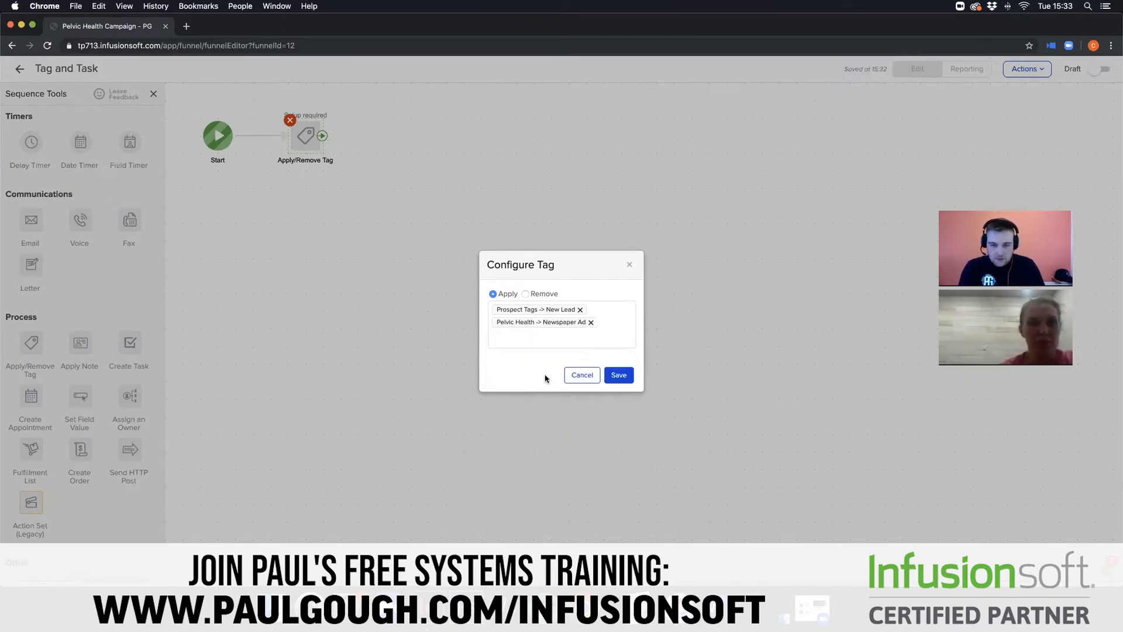
click(620, 375)
drag(130, 343, 394, 135)
click(20, 70)
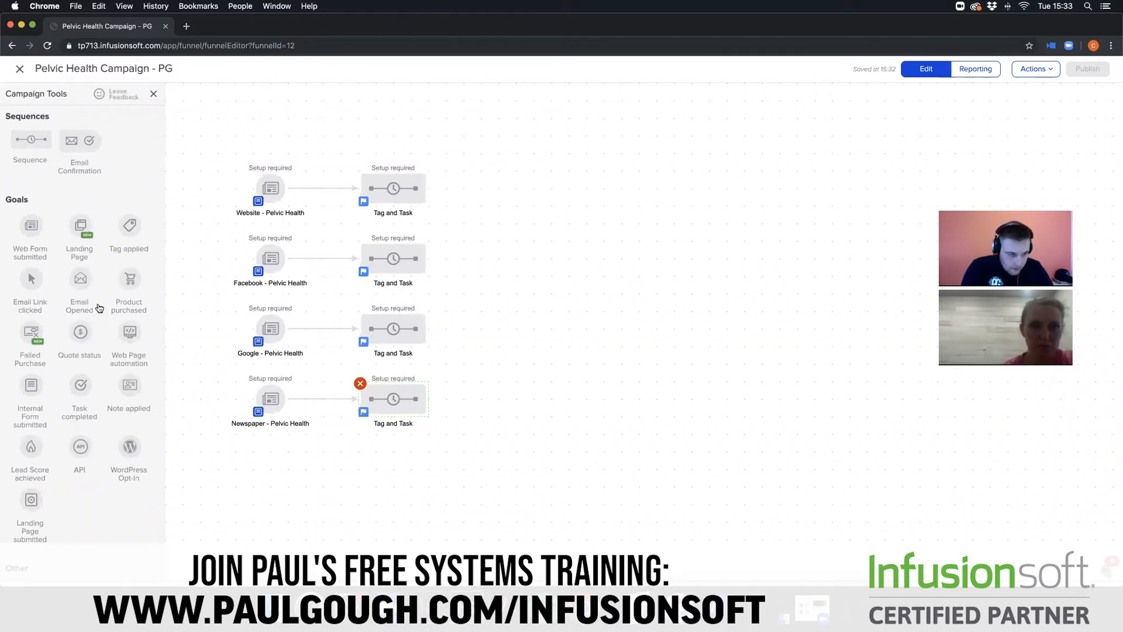
- Add a new sequence to the campaign canvas and connect all four Tag and Task sequences to it
drag(30, 140, 554, 289)
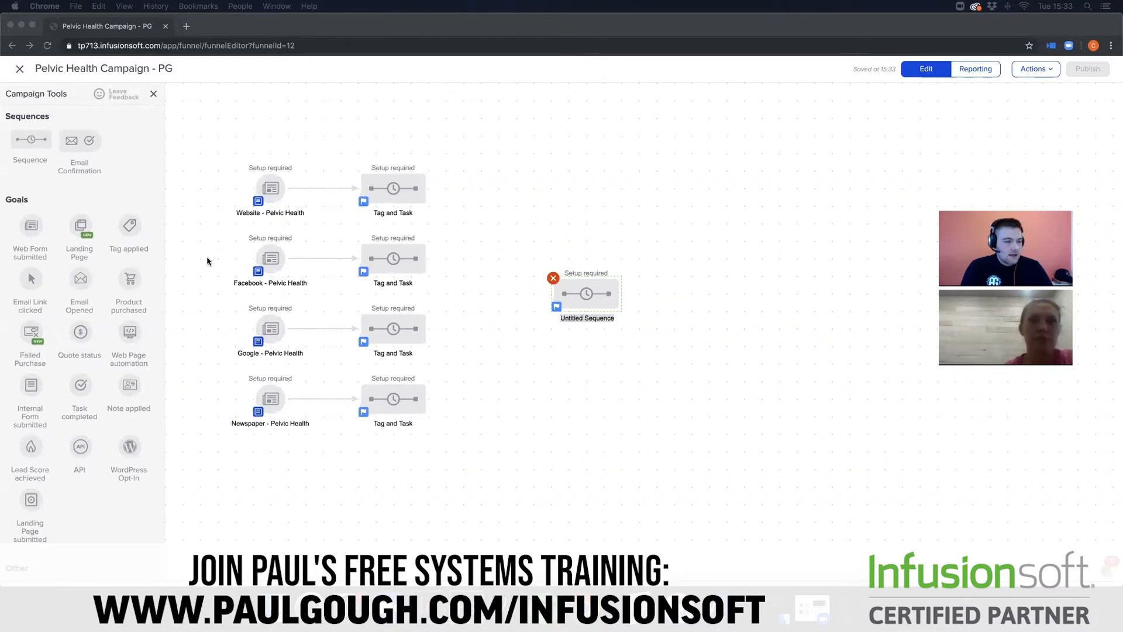
click(592, 284)
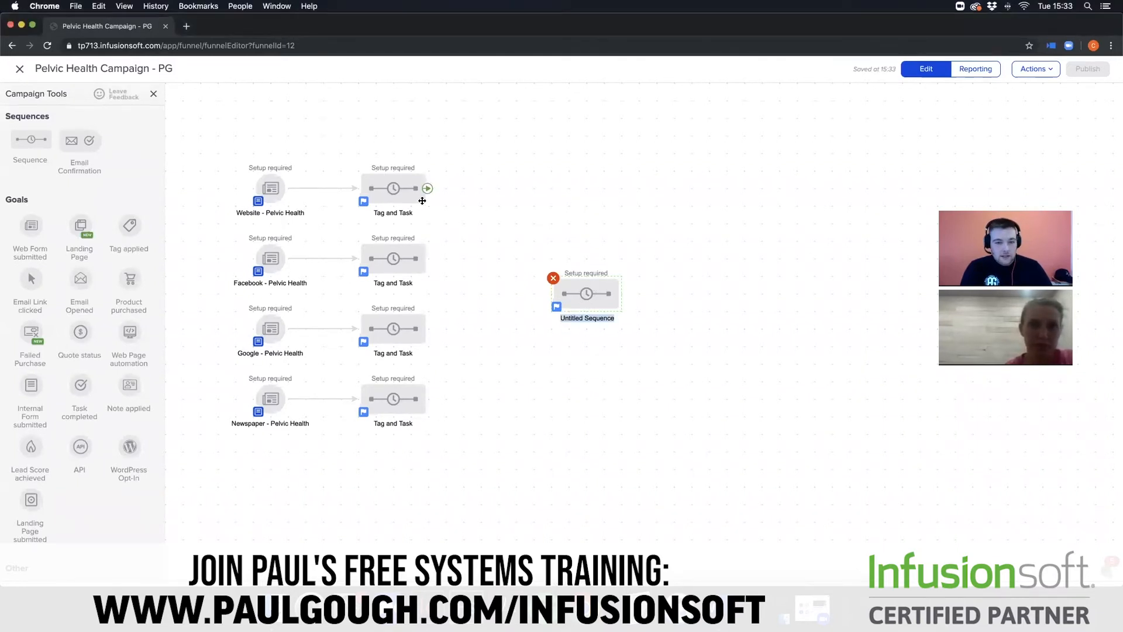
drag(426, 188, 552, 293)
drag(429, 258, 552, 296)
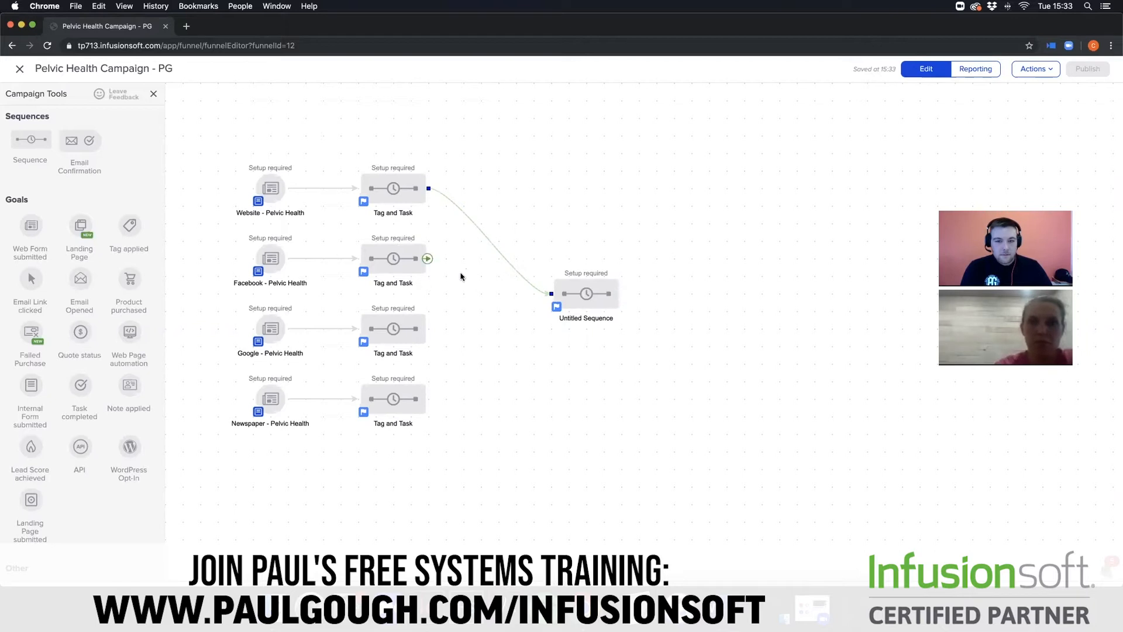
drag(429, 259, 560, 291)
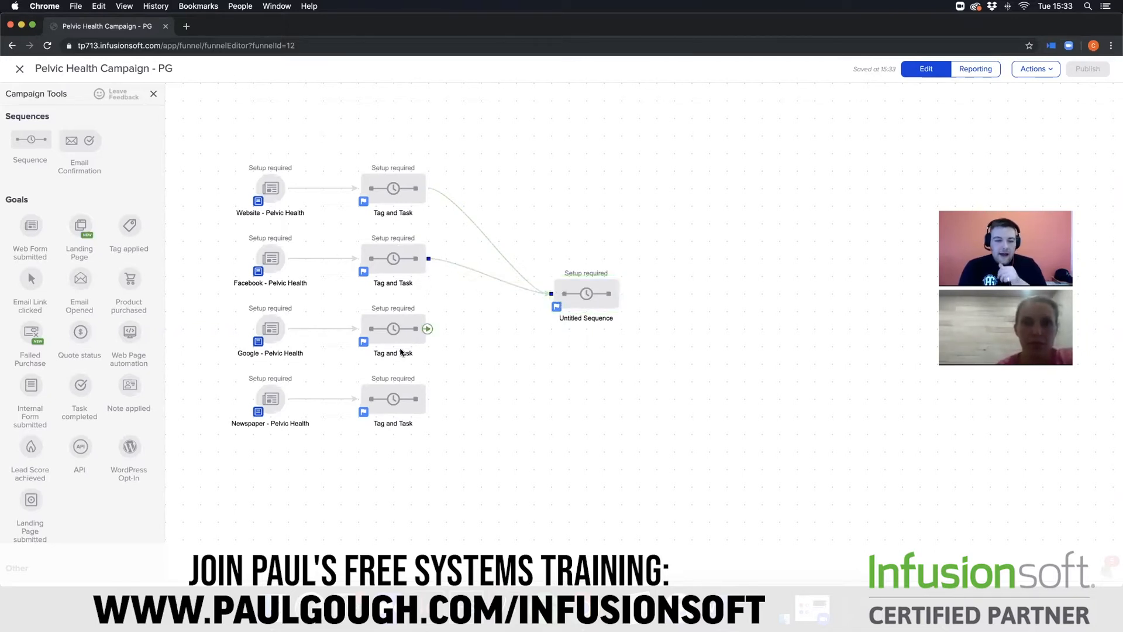
drag(429, 328, 552, 296)
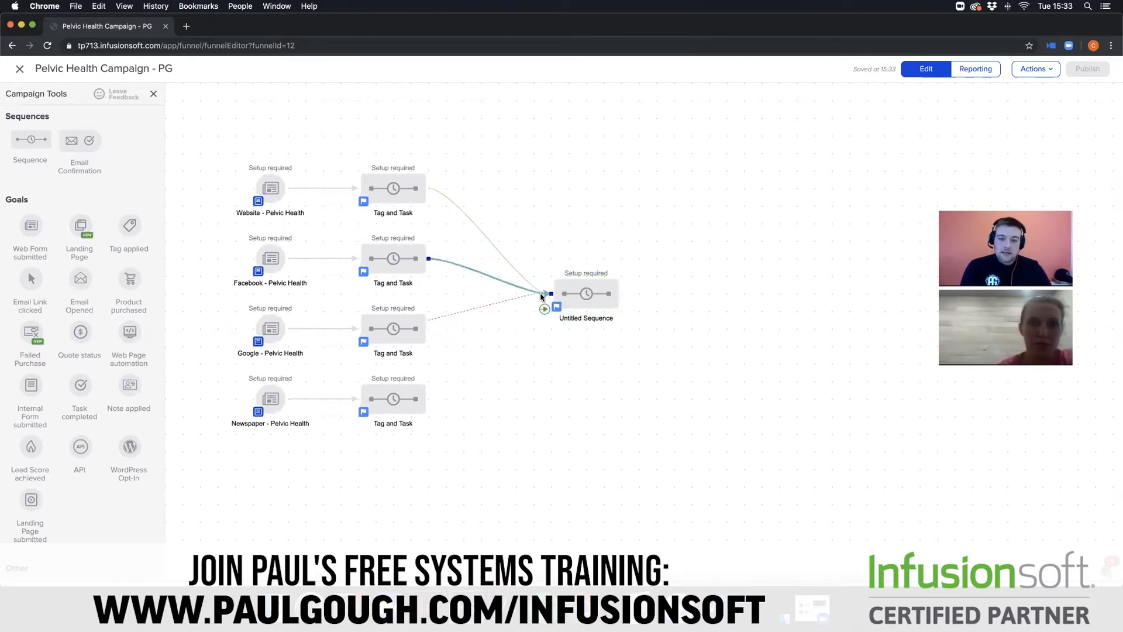
drag(440, 331, 552, 294)
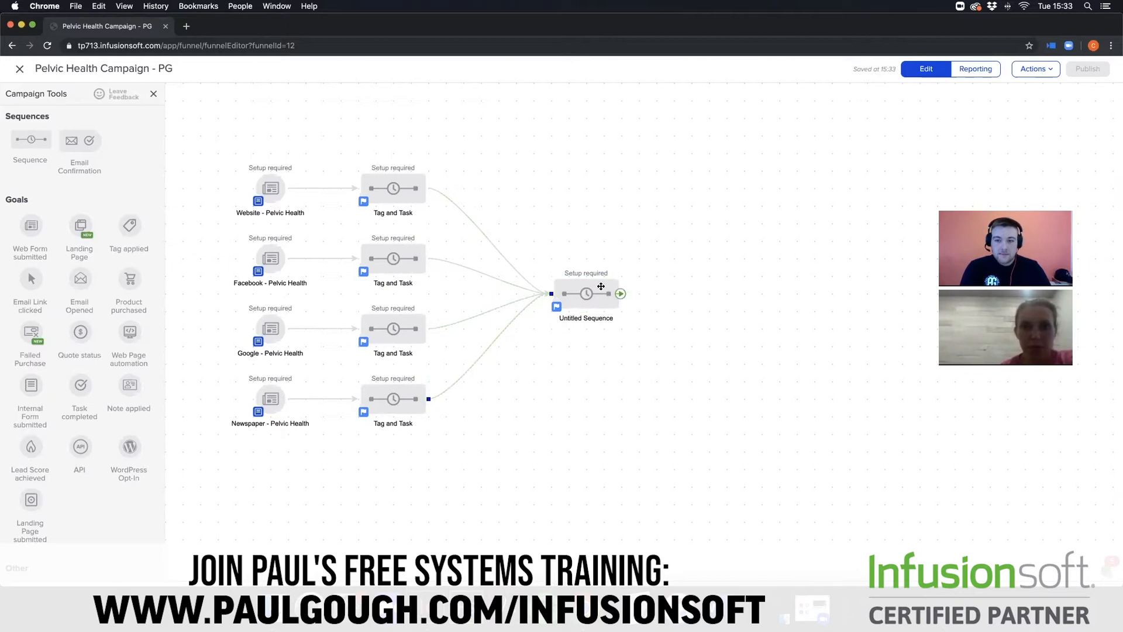
- Rename the new sequence that the four Tag and Task sequences feed into as Emails
click(599, 315)
click(599, 314)
mouse_move(620, 299)
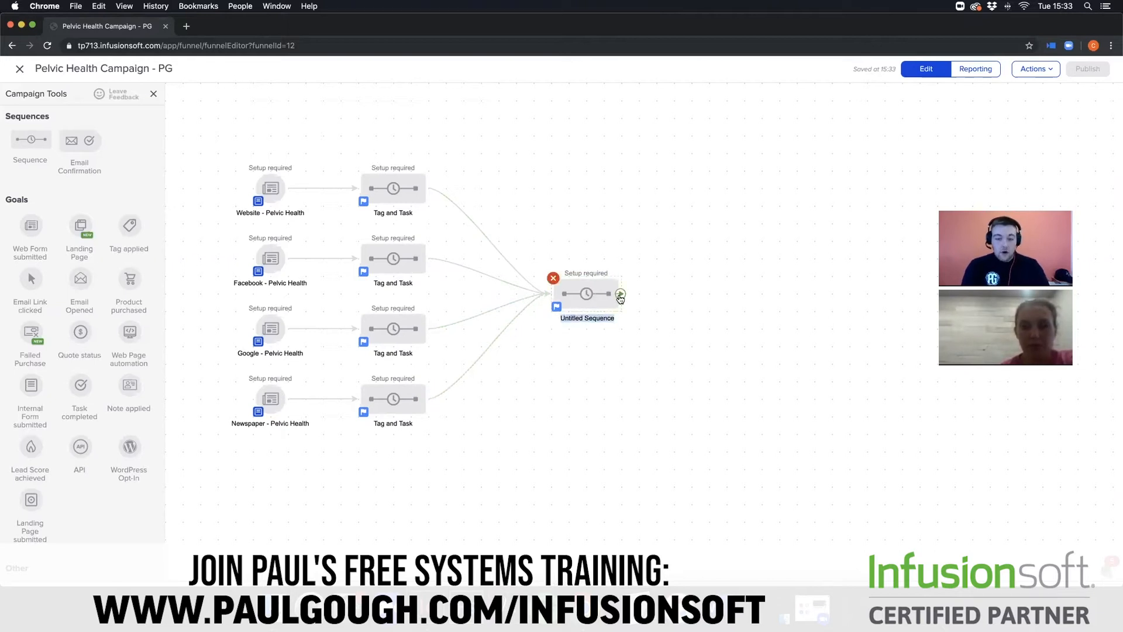
key(BackSpace)
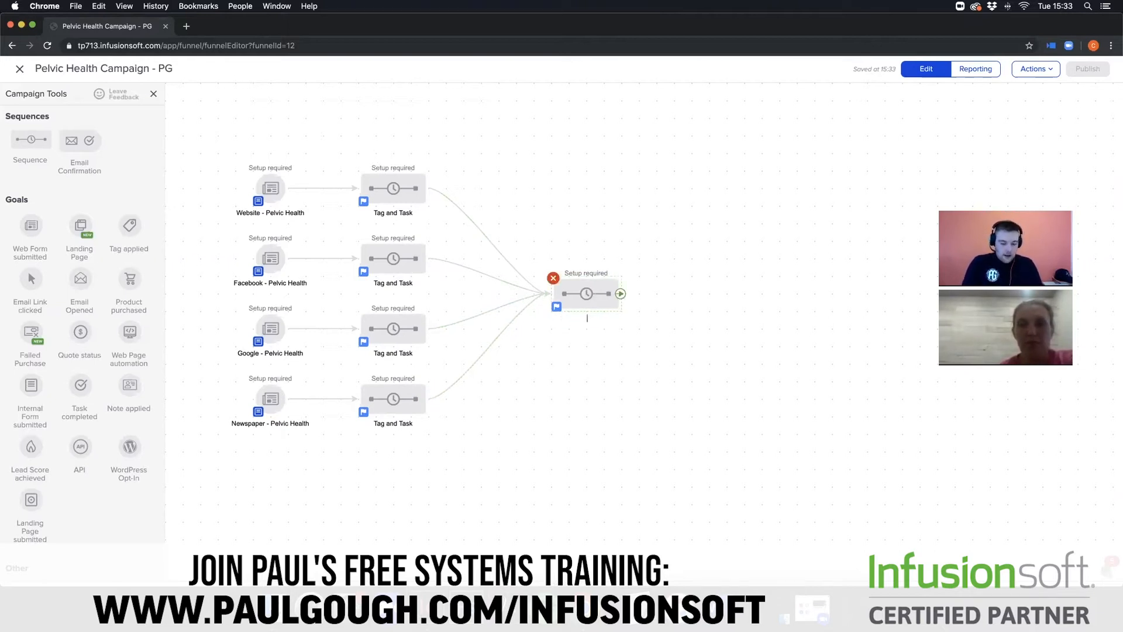
text(Emails)
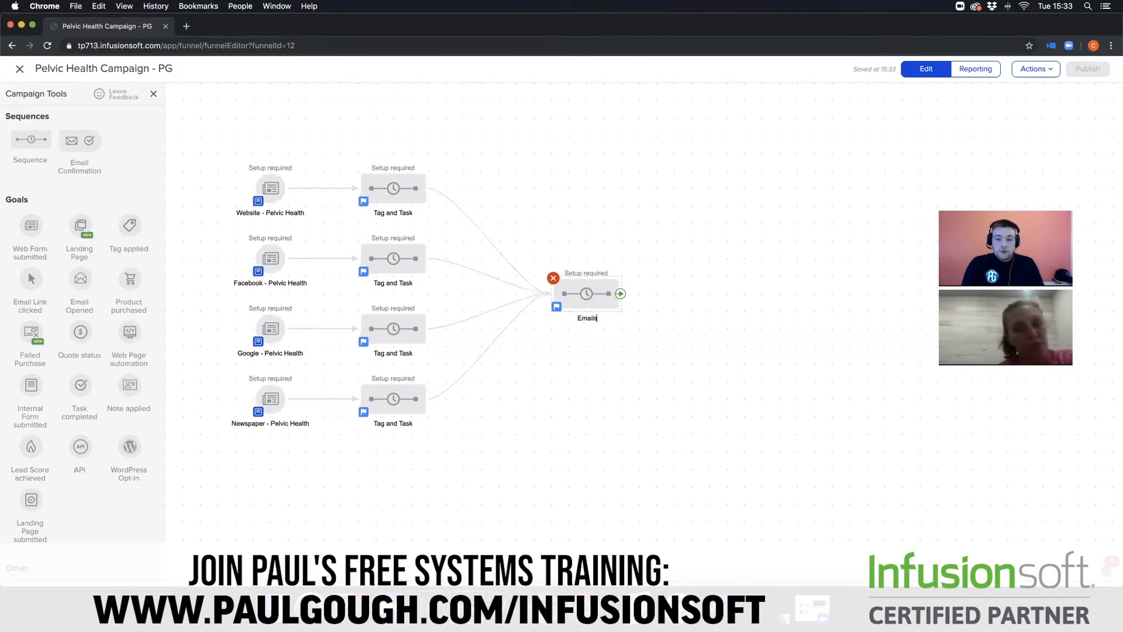
click(629, 368)
- In the Emails sequence, add an email step after Start and name it Report
double_click(586, 296)
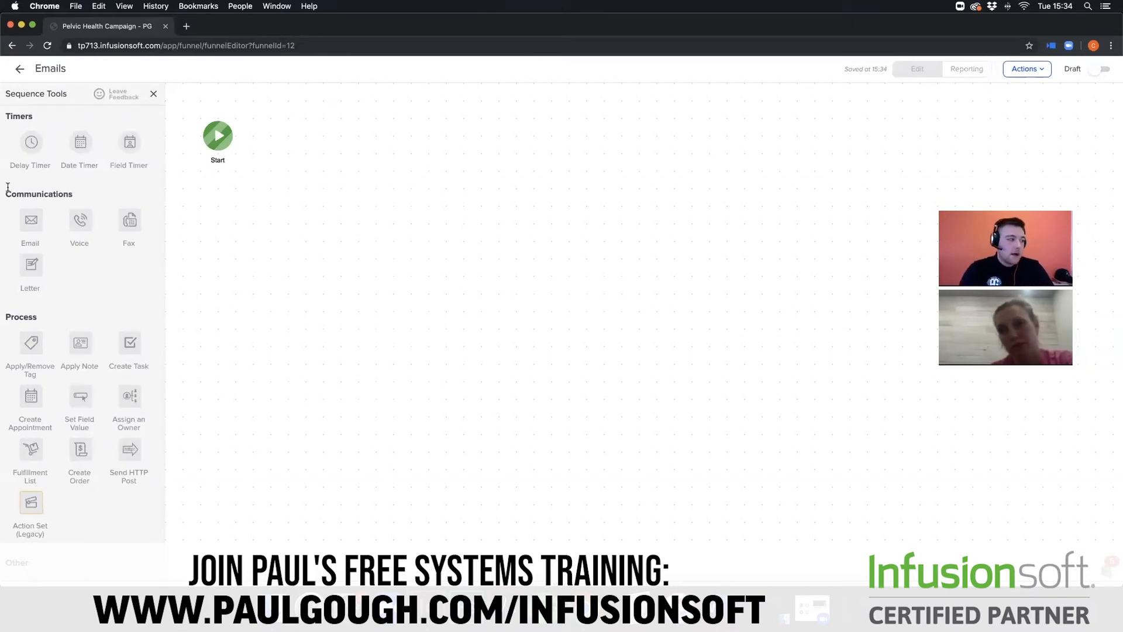
drag(33, 217, 290, 117)
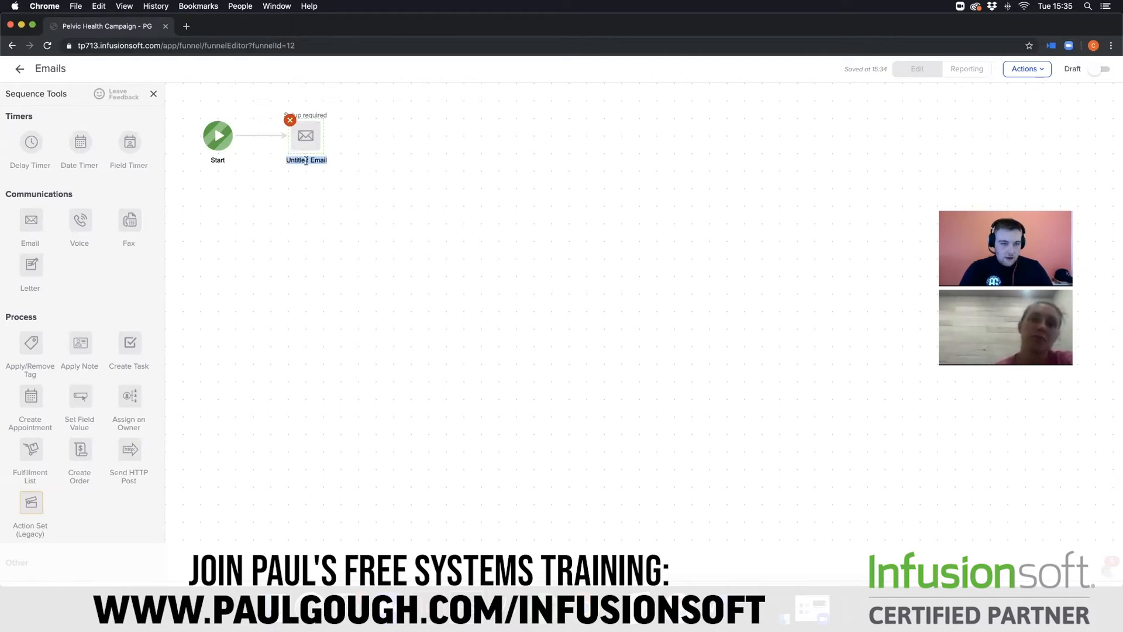
drag(325, 160, 278, 161)
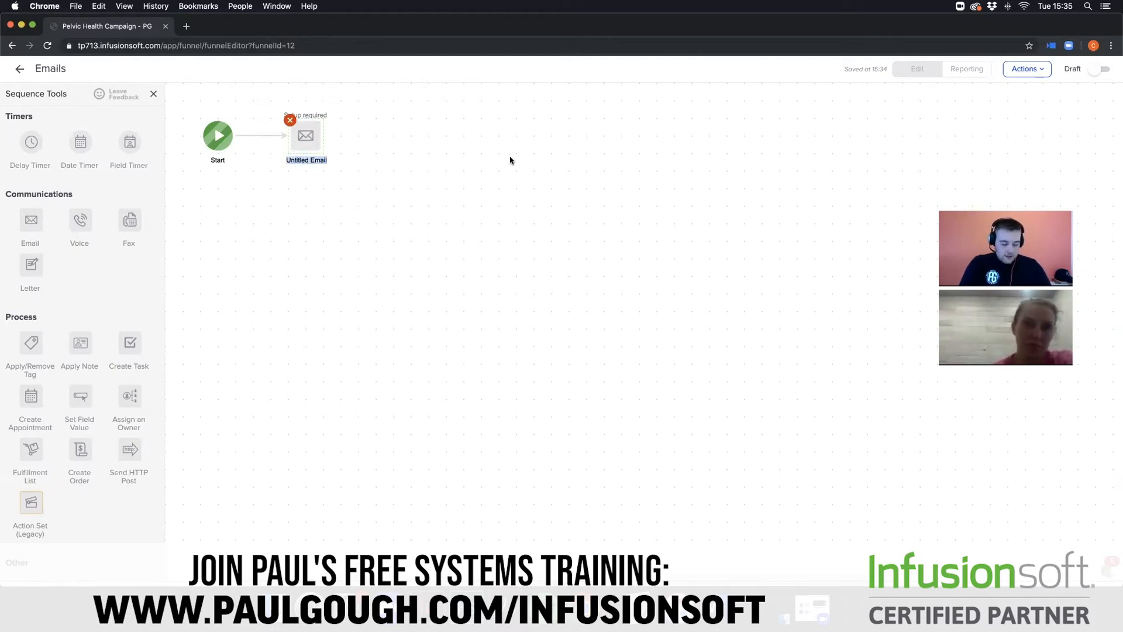
text(Report)
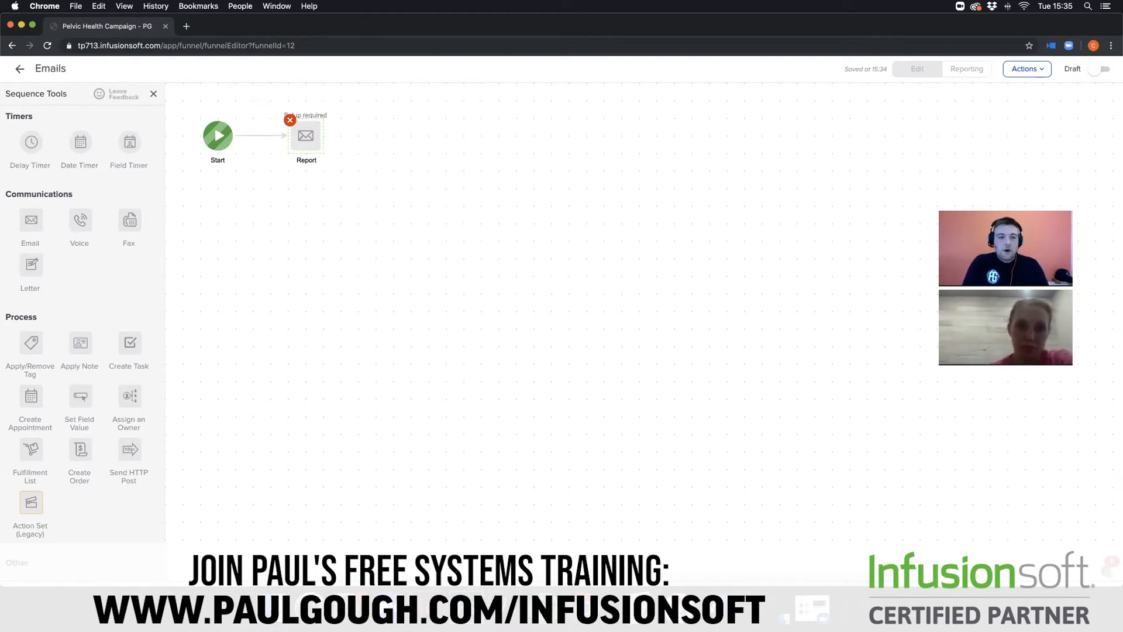
click(521, 181)
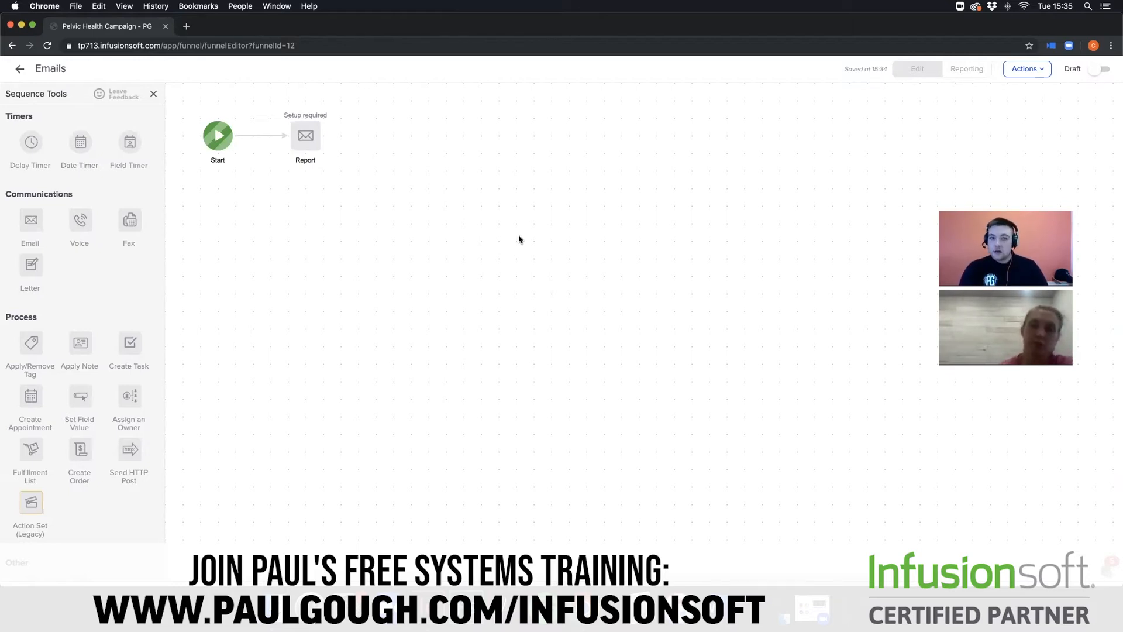
- Open the Report email and start it from the plain text letter template in the gallery
double_click(312, 135)
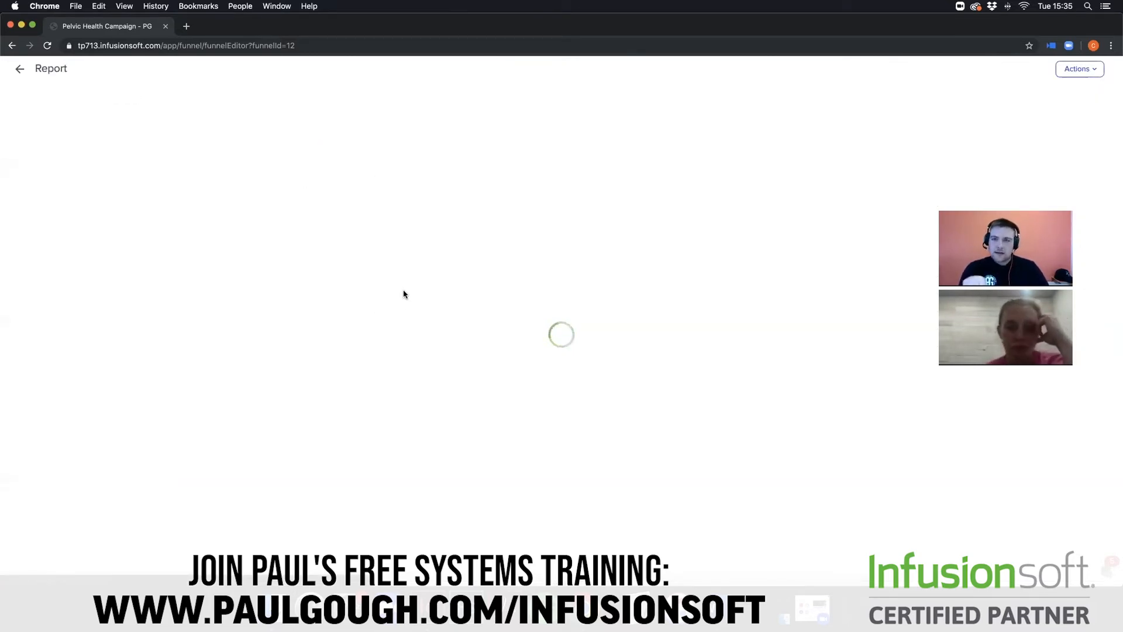
mouse_move(392, 309)
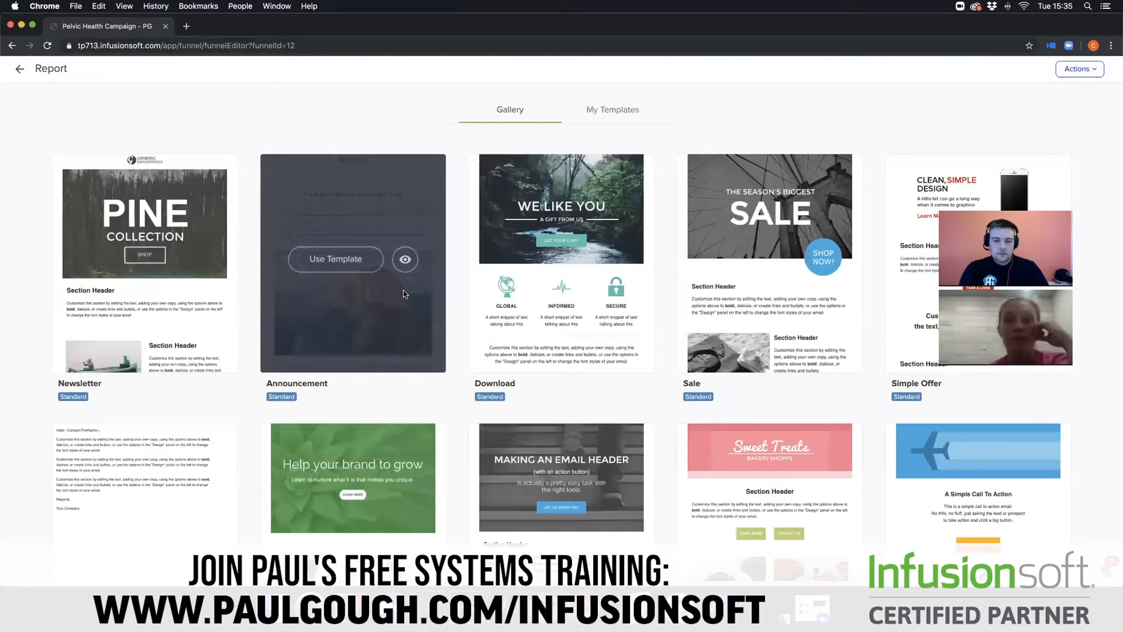
mouse_move(127, 538)
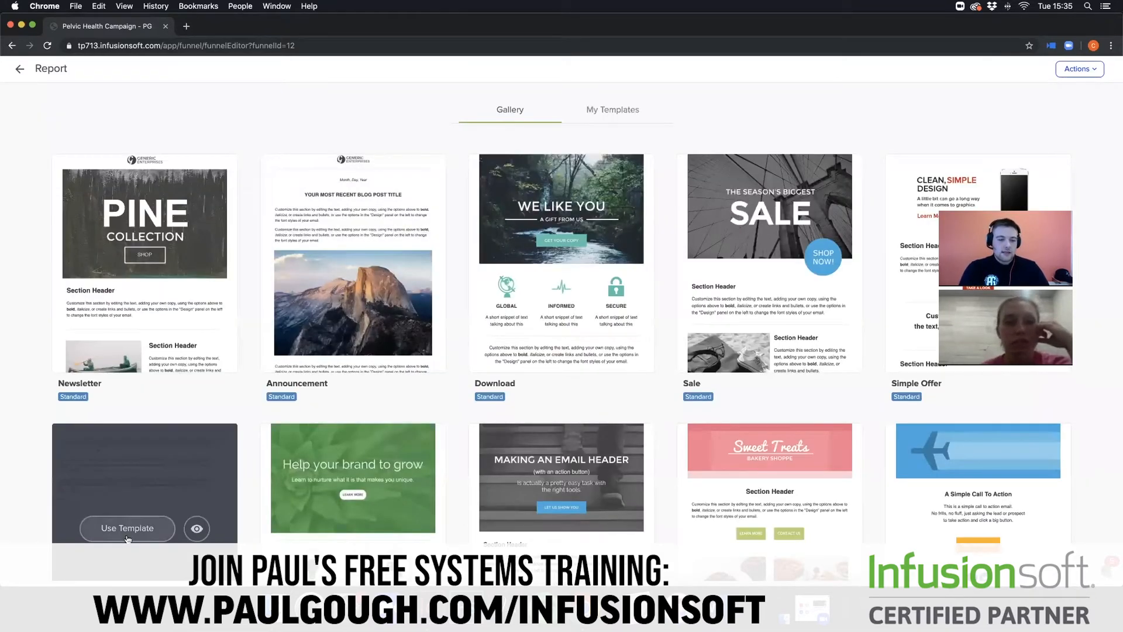
click(127, 528)
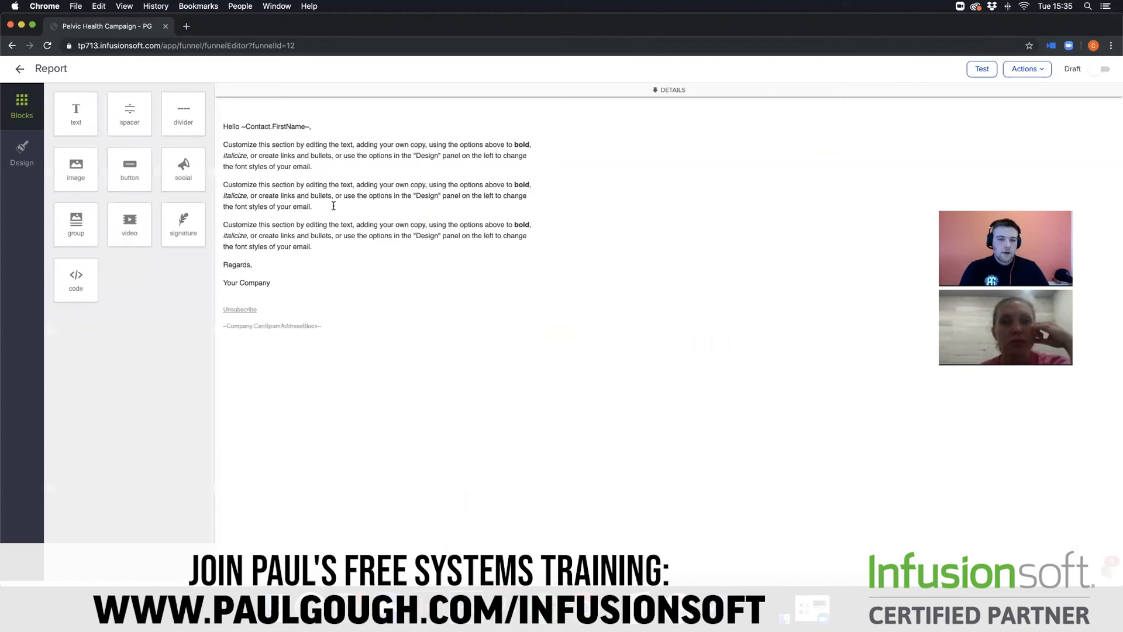
- Try linking the word "Customize" in the Report email's second body paragraph to a newly uploaded file download, and return to the sequence
click(332, 297)
drag(311, 304, 200, 322)
click(249, 328)
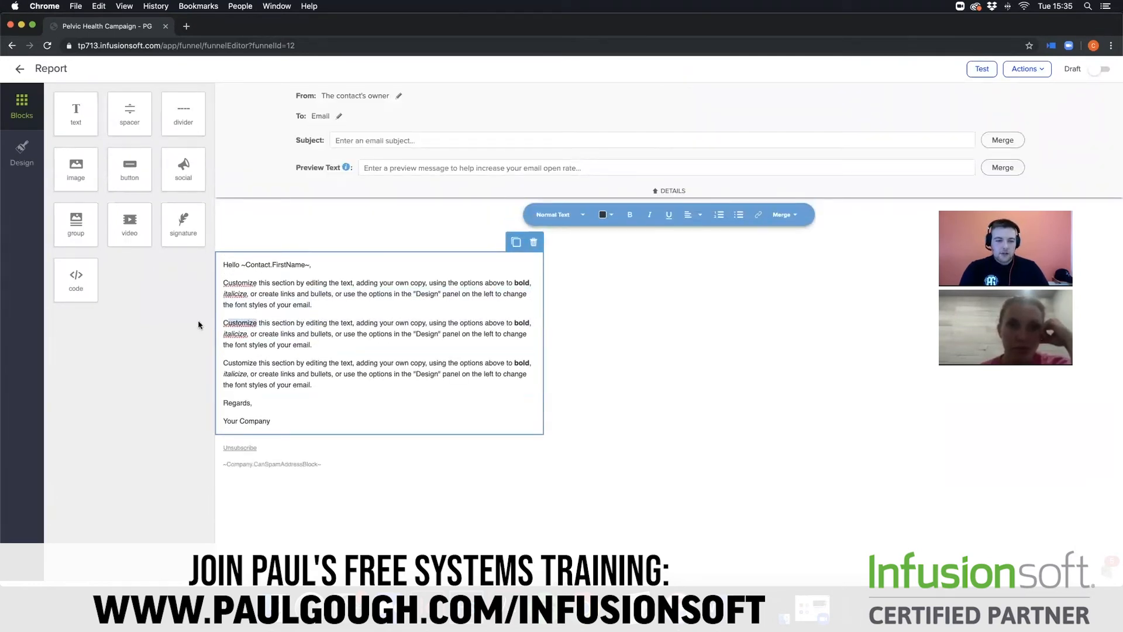
click(759, 217)
click(781, 240)
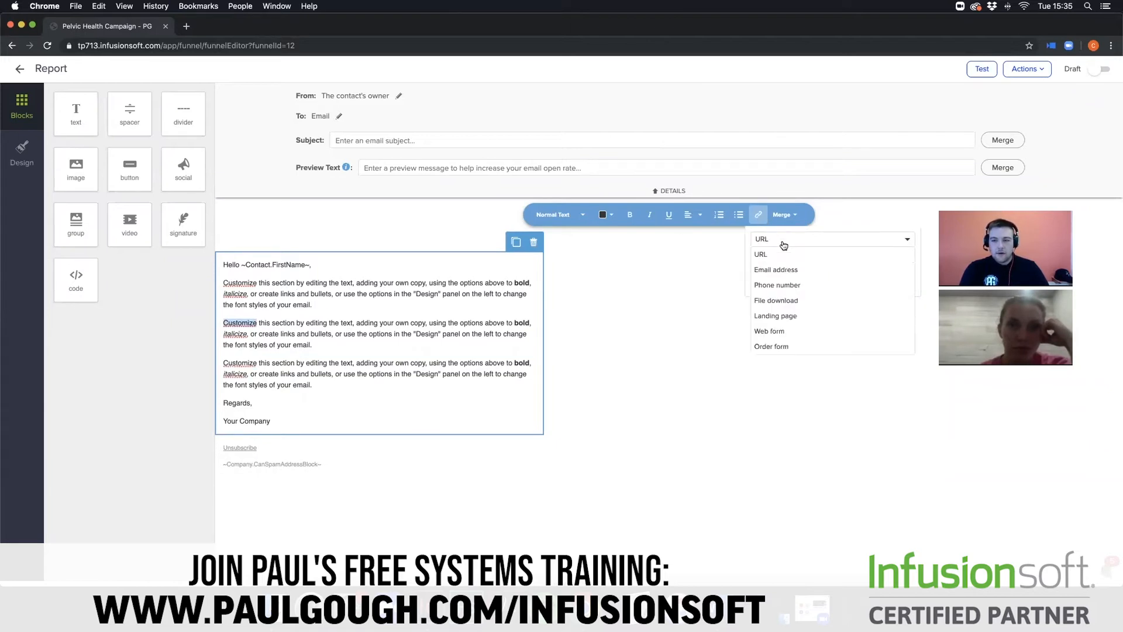
click(790, 305)
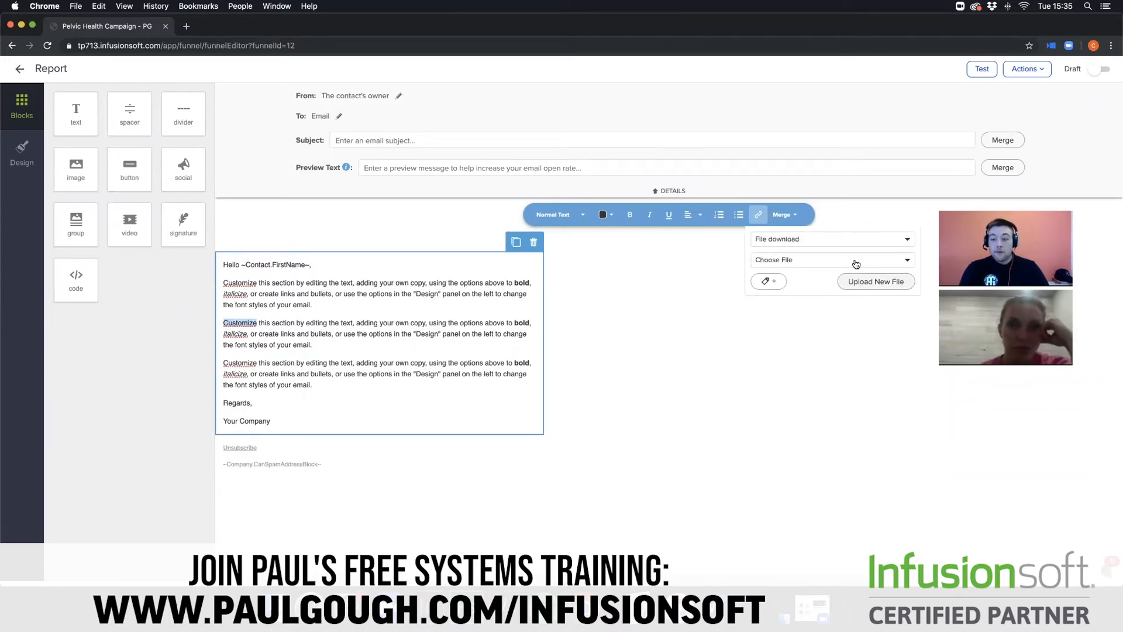
click(852, 284)
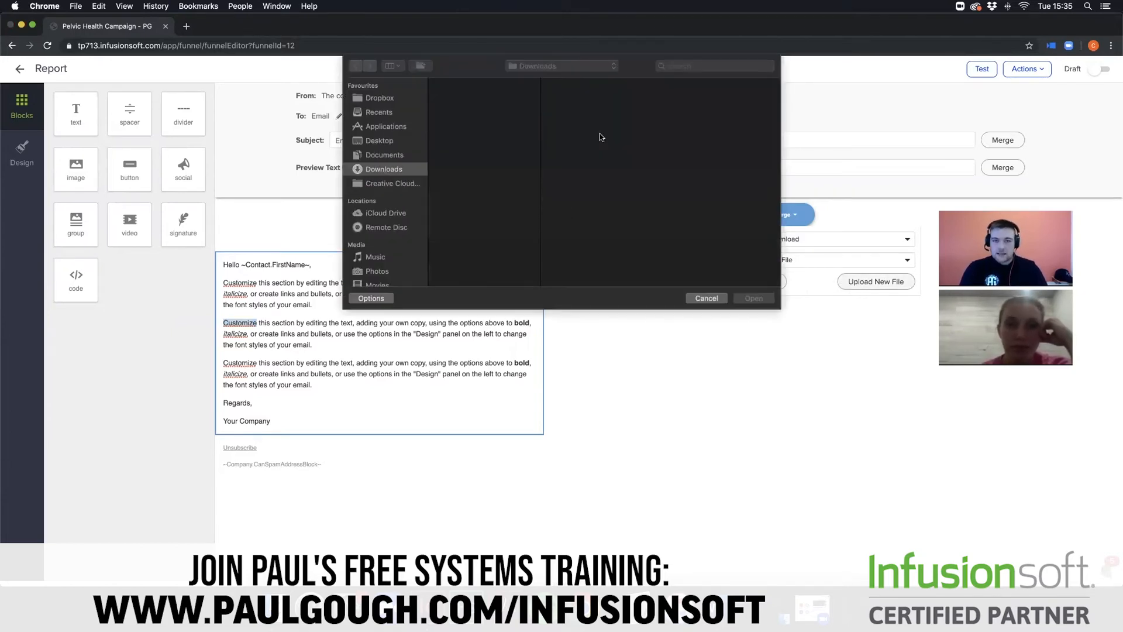
click(707, 299)
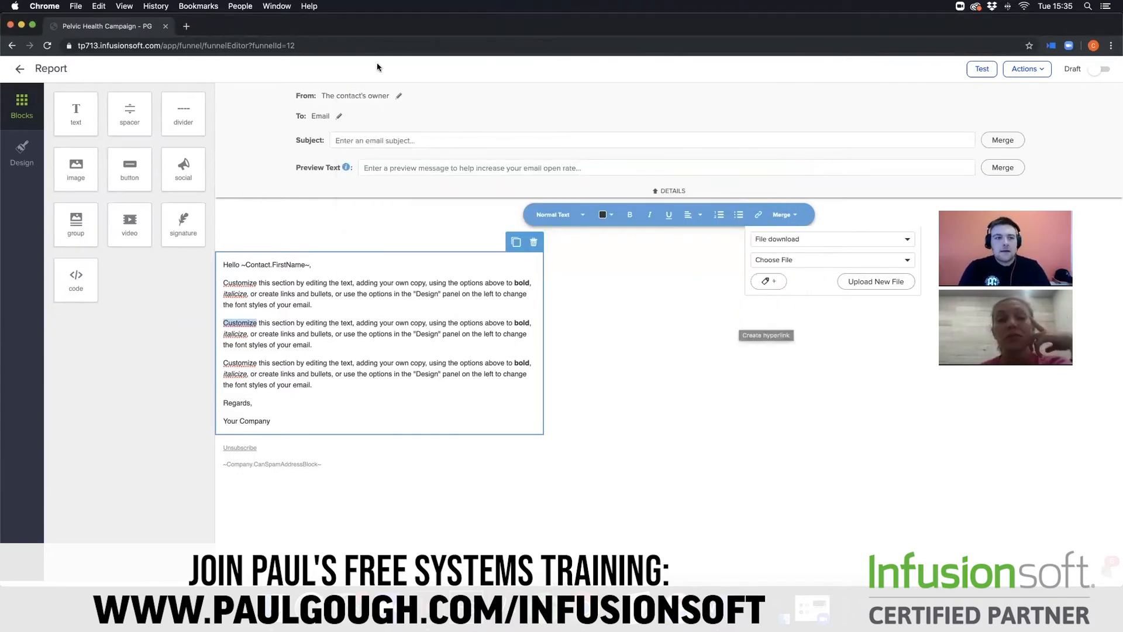
click(22, 70)
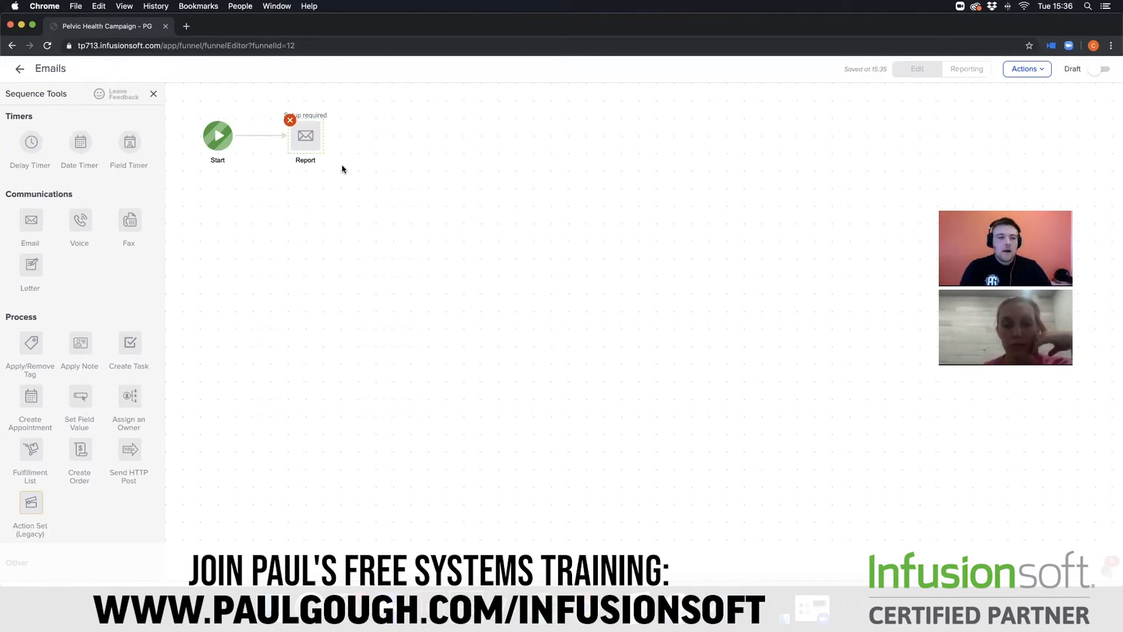
- Add a delay timer after the Report email that waits at least 4 hours and runs on any day at any time
drag(28, 136, 386, 139)
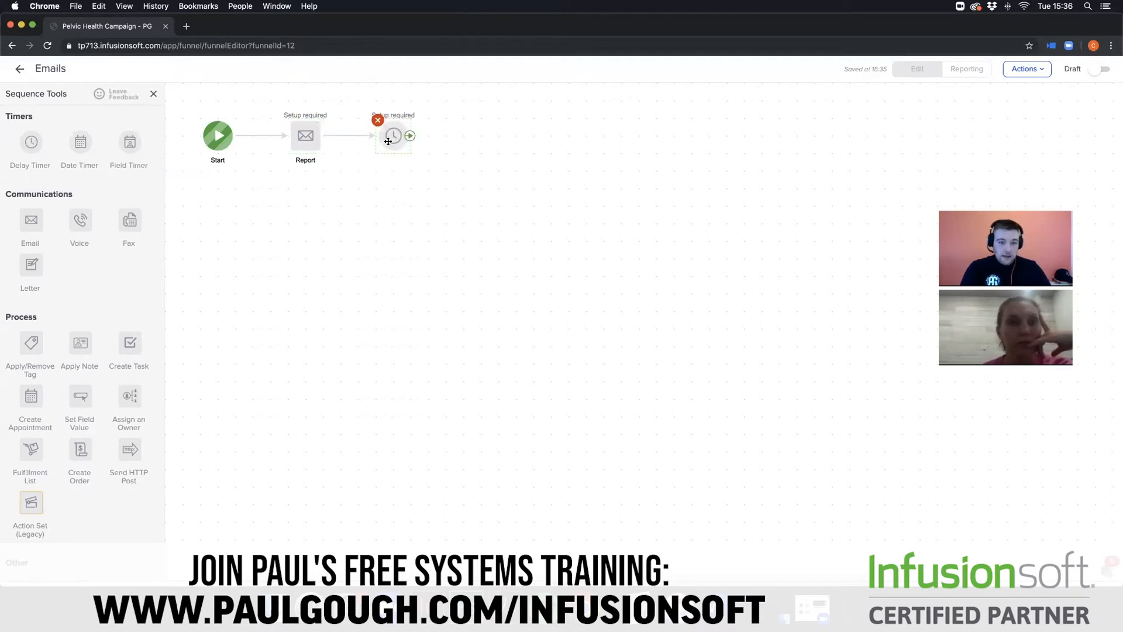
double_click(388, 141)
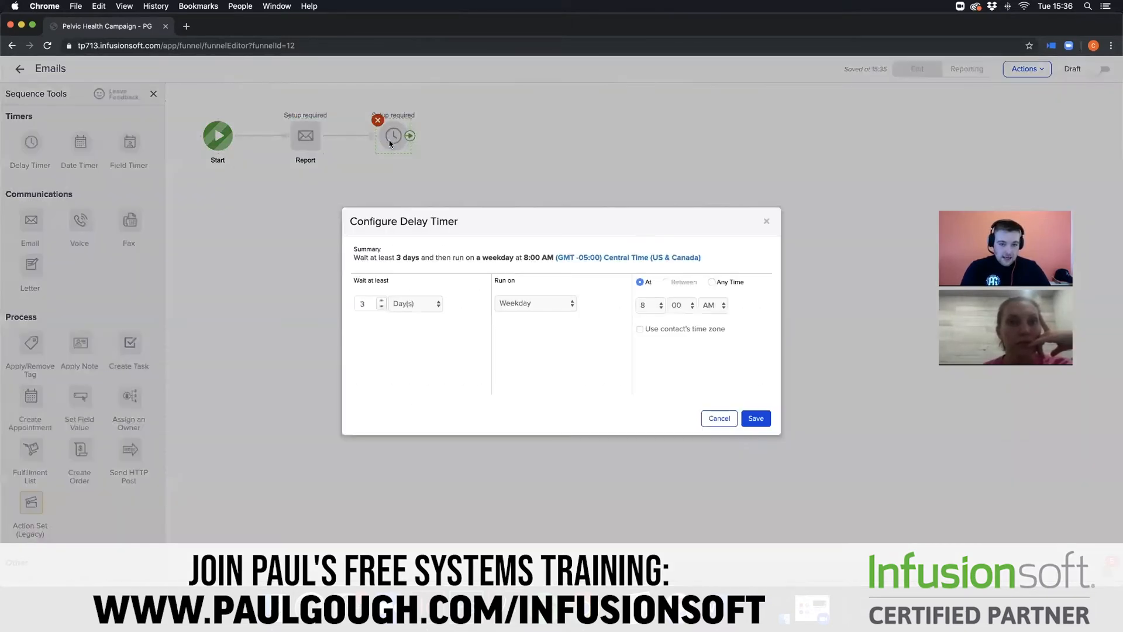
click(402, 305)
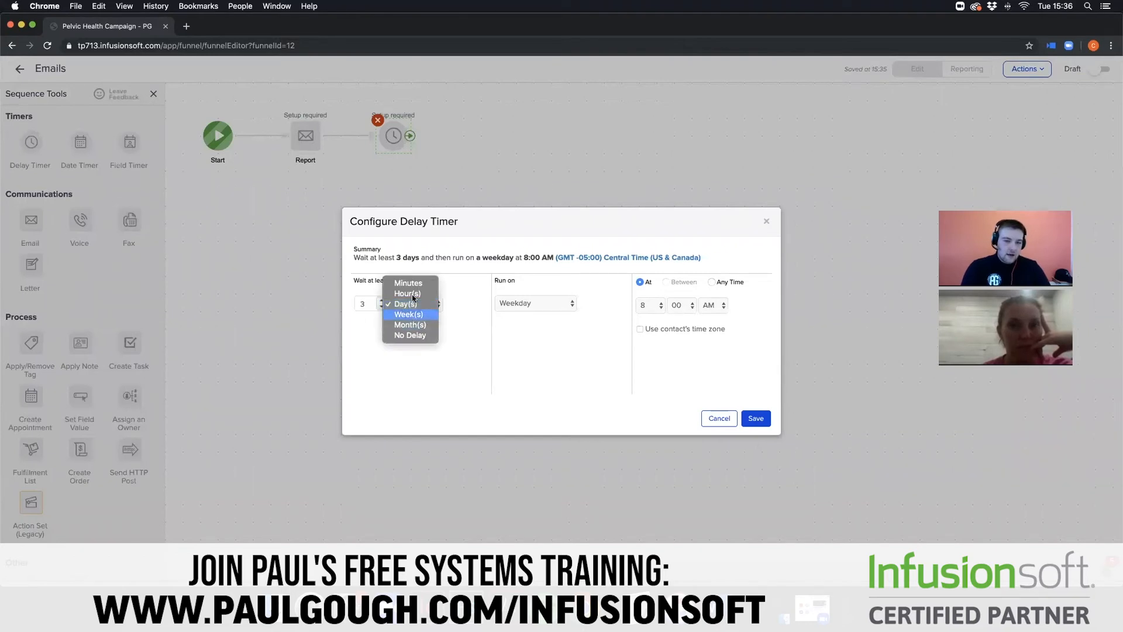
click(413, 295)
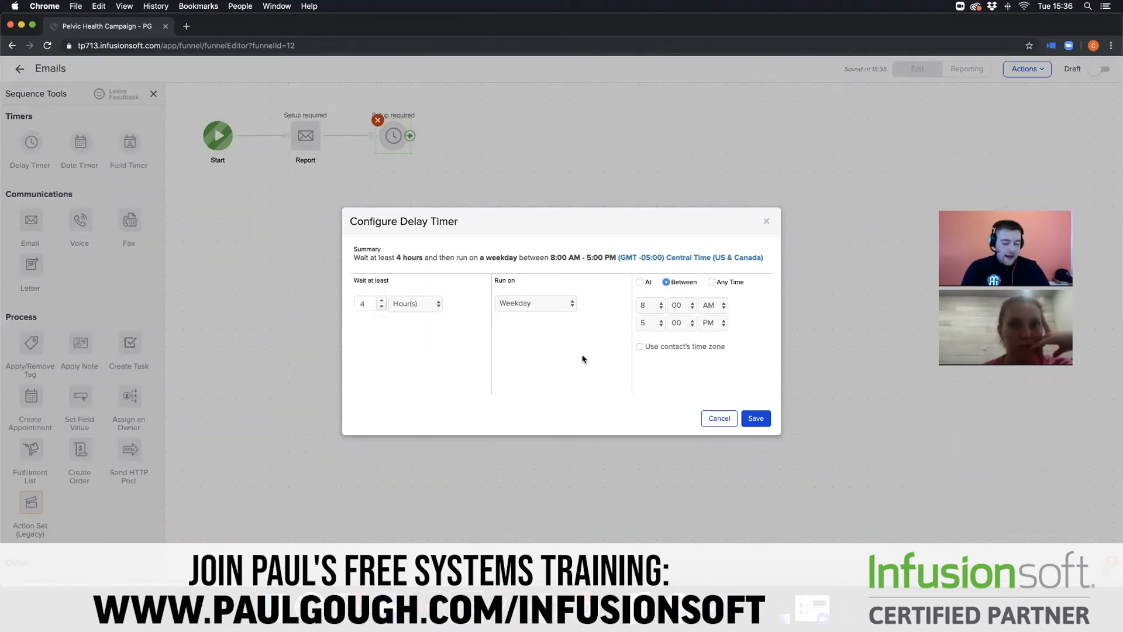
click(572, 304)
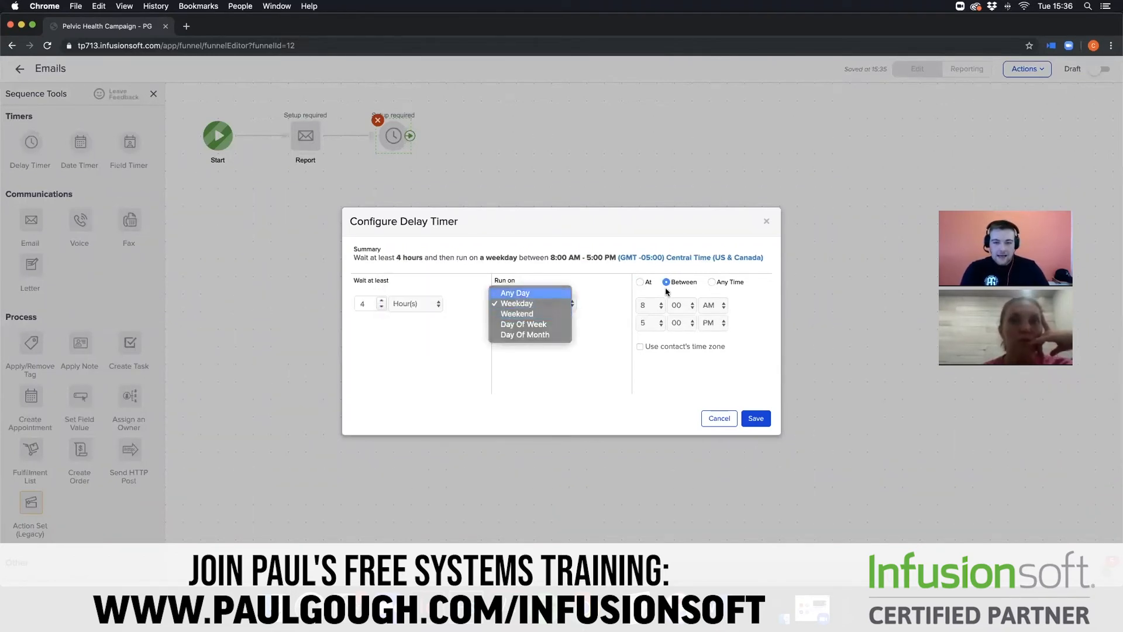
click(571, 293)
click(712, 282)
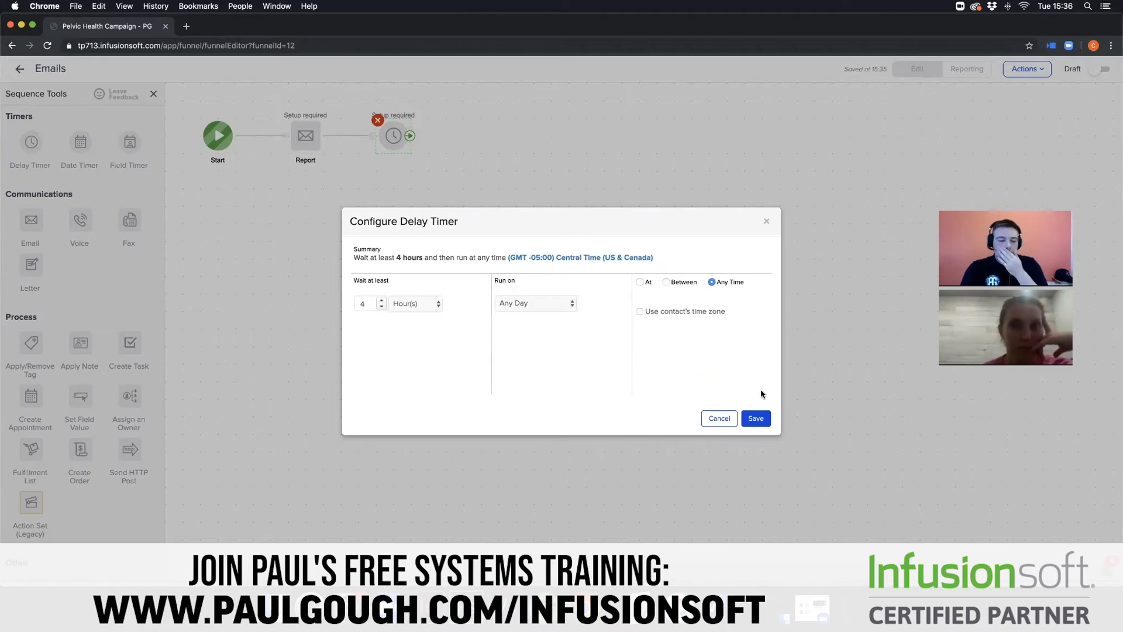
click(766, 420)
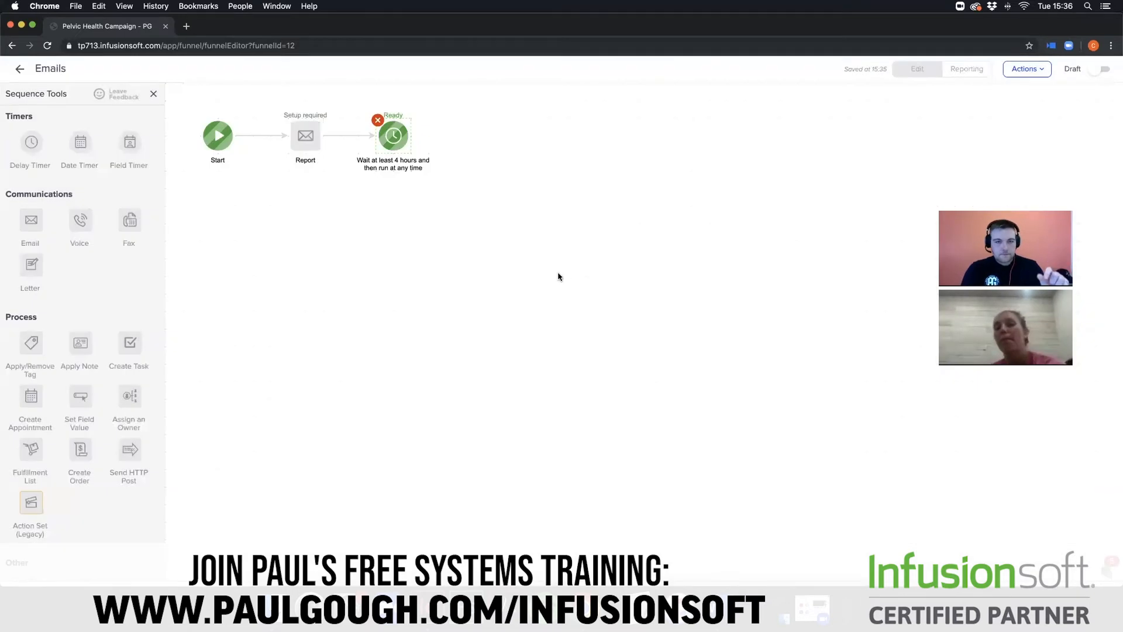
- Add an email step after the 4-hour delay timer and name it Problem?
drag(24, 224, 500, 137)
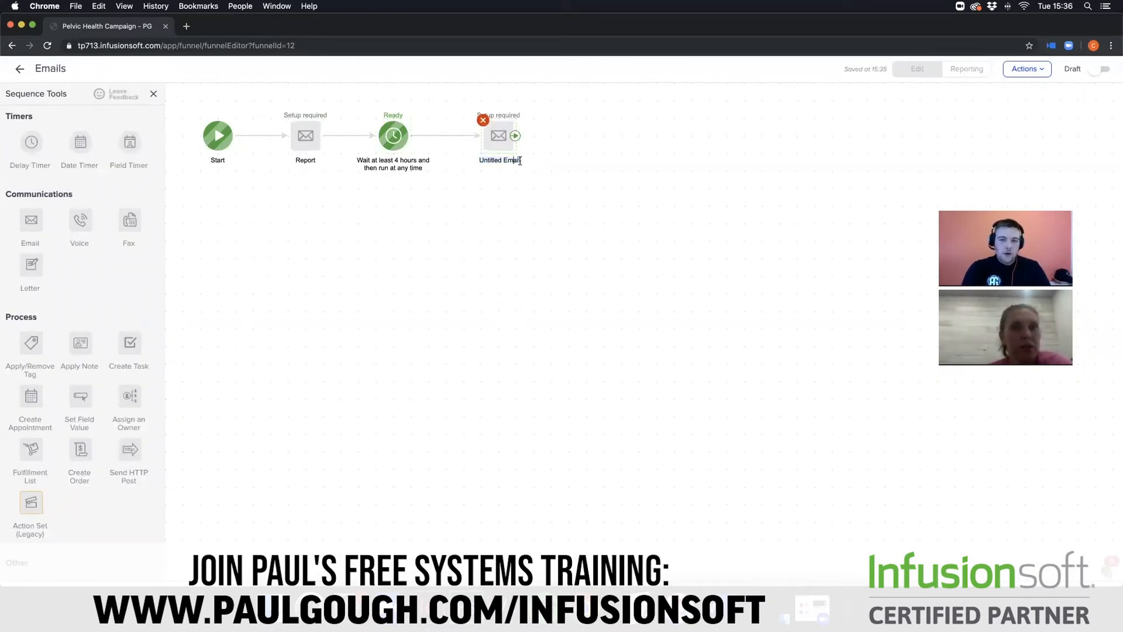
text(Problem?)
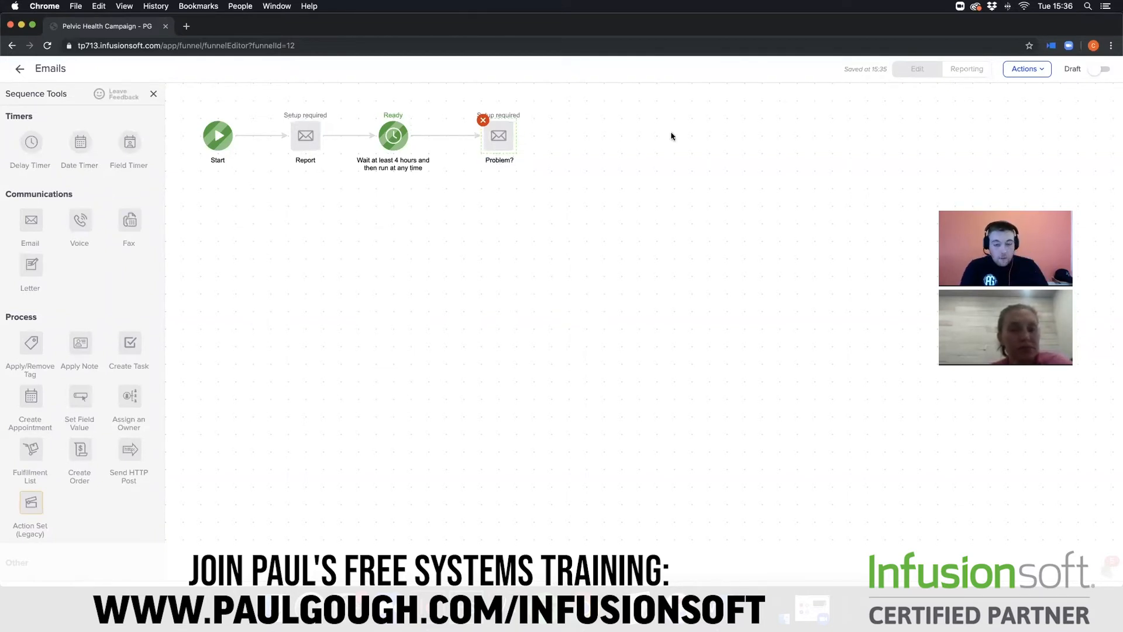
click(664, 191)
- Move the Report email, the 4-hour timer and the Problem? email closer together so the sequence row is evenly spaced
drag(492, 139, 479, 140)
drag(305, 138, 288, 138)
drag(391, 131, 358, 131)
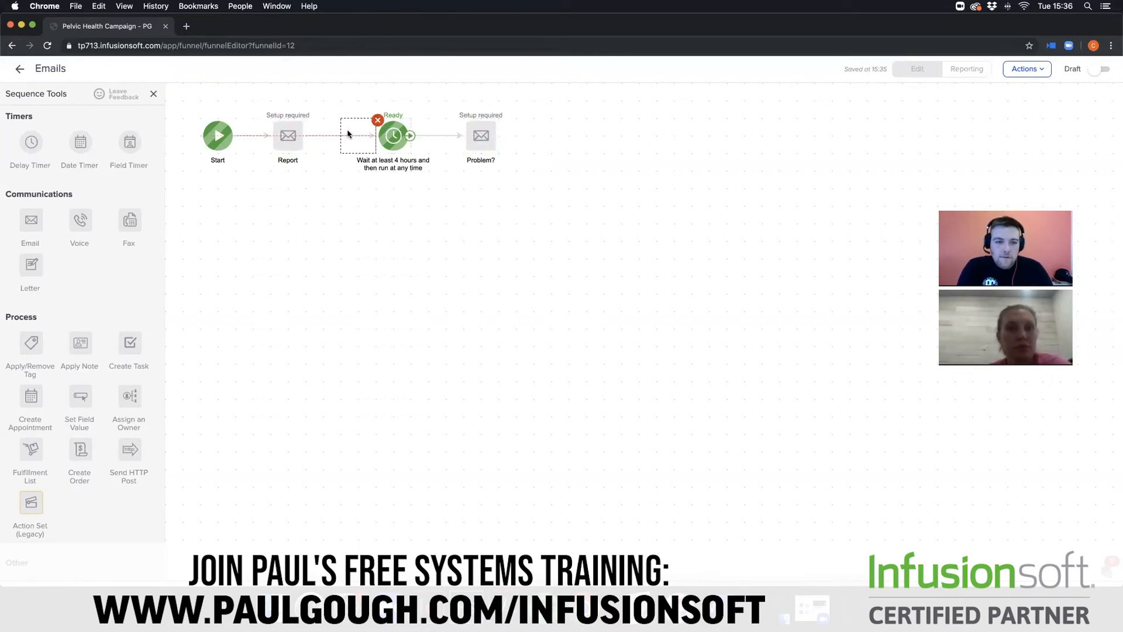
drag(480, 135, 427, 133)
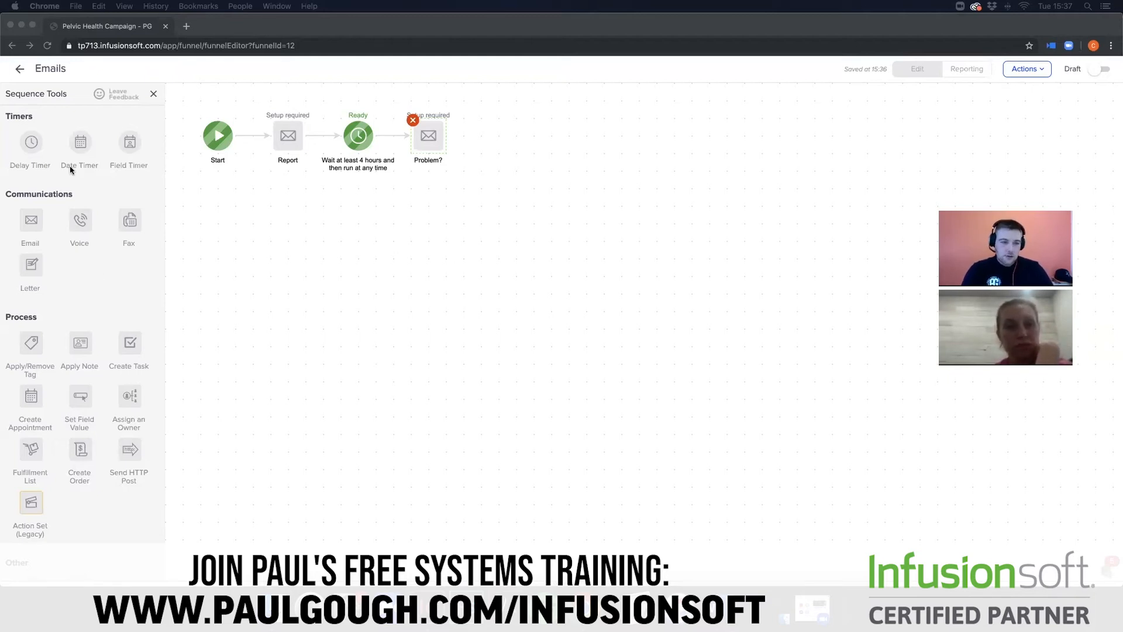
- Add a delay timer after the Problem? email that waits at least 3 days and runs on any day at any time
click(31, 144)
drag(31, 142, 517, 136)
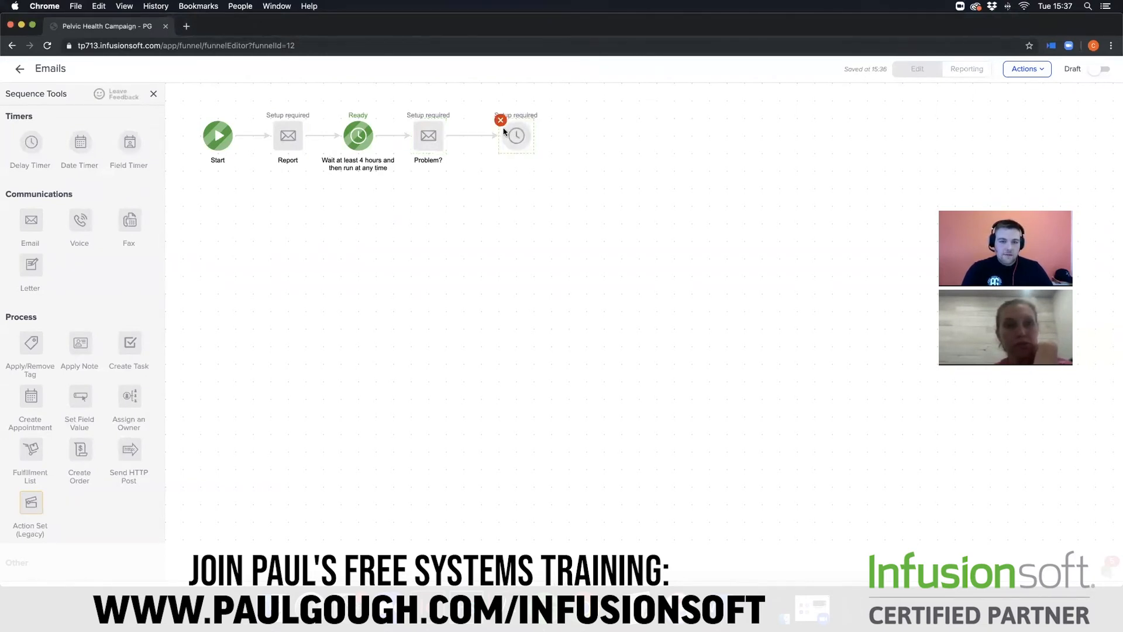
double_click(517, 136)
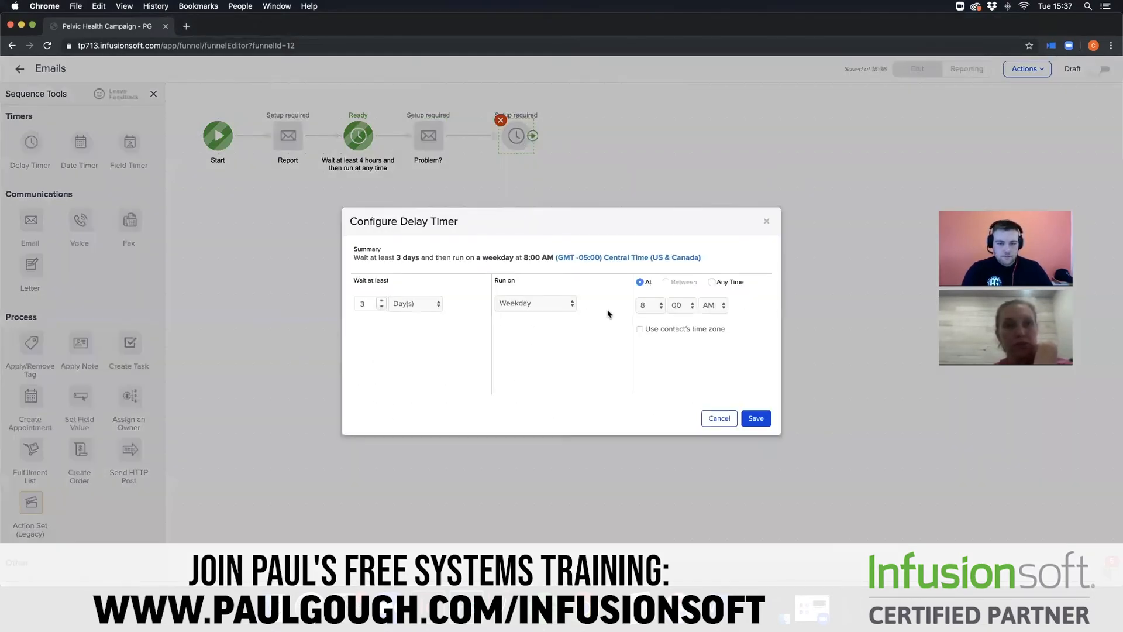
click(561, 304)
click(518, 293)
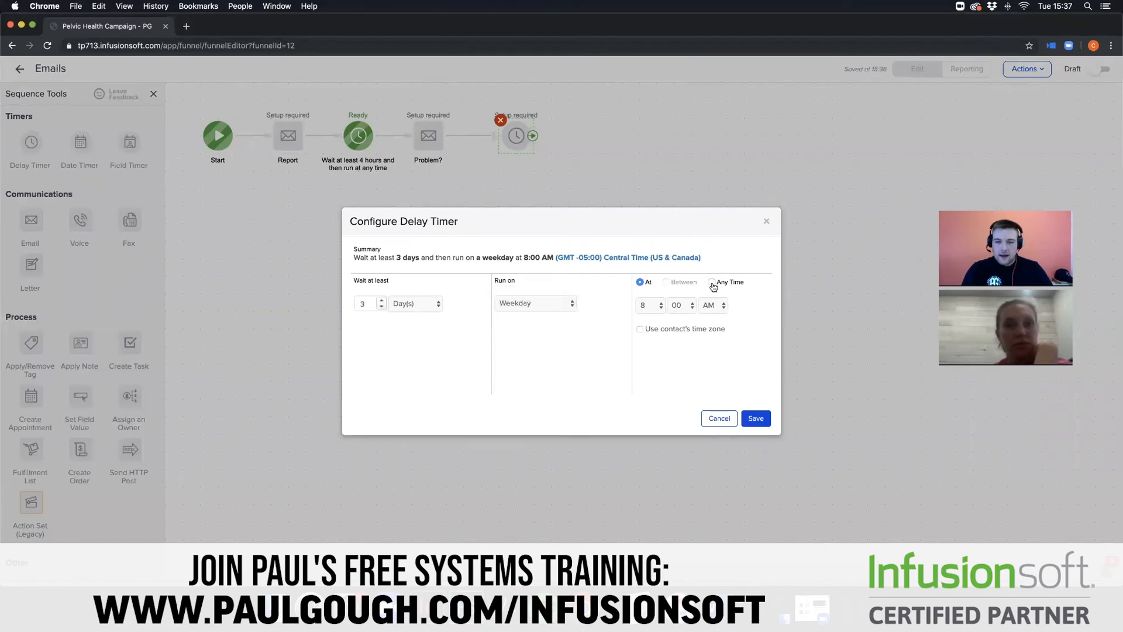
click(712, 282)
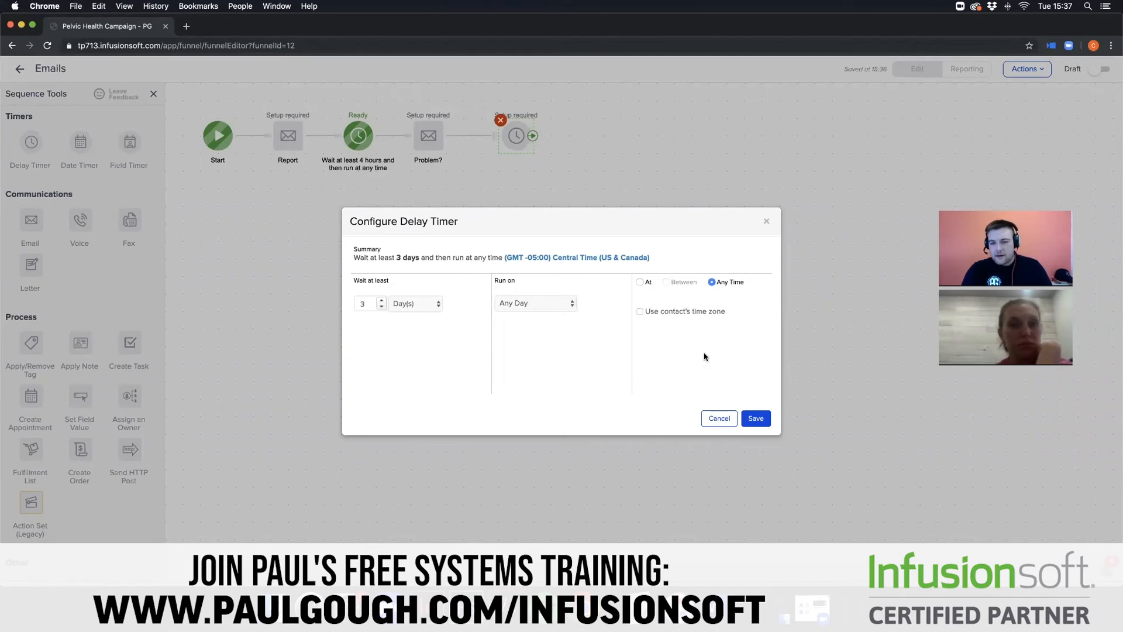
click(755, 419)
- Add an email step after the 3-day timer, name it Email 3, and return to the campaign overview
drag(34, 219, 617, 136)
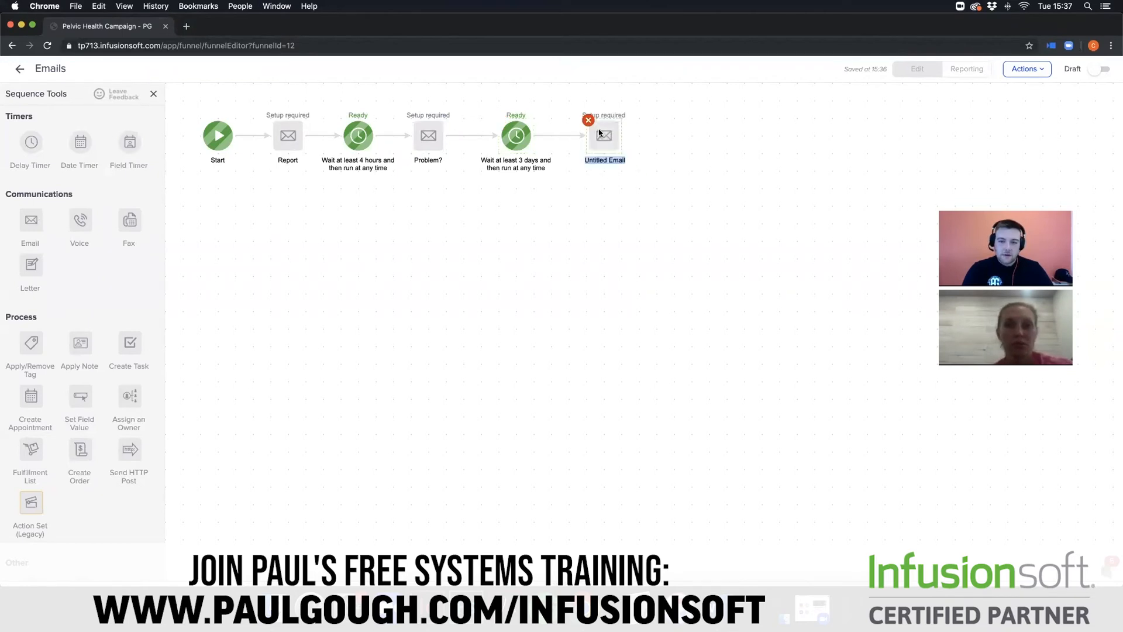
click(612, 161)
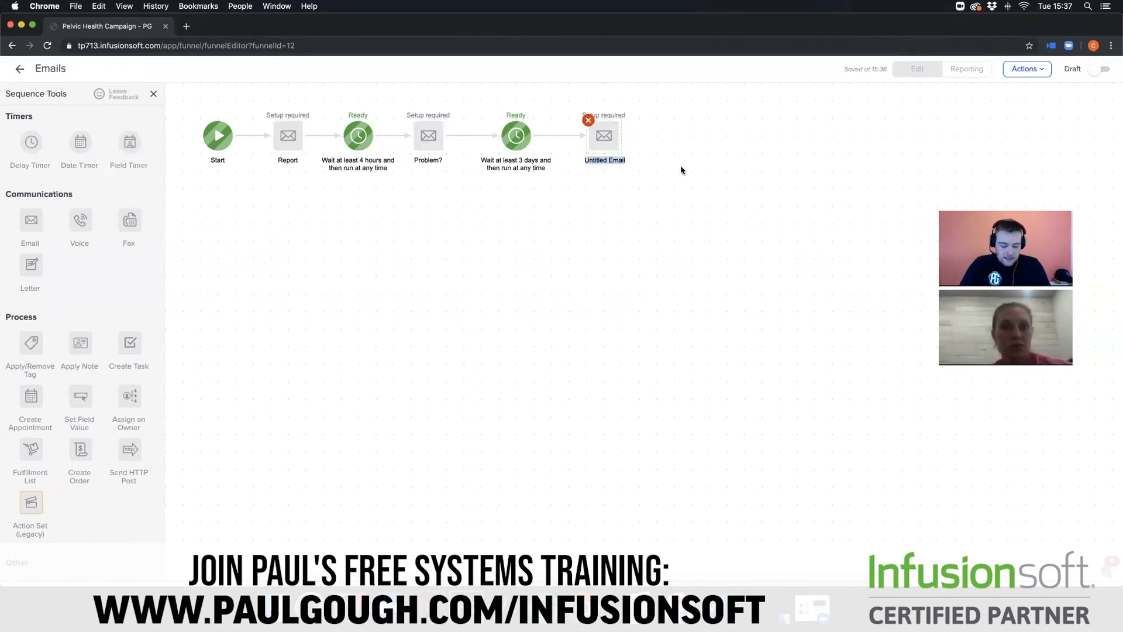
text(Email 3)
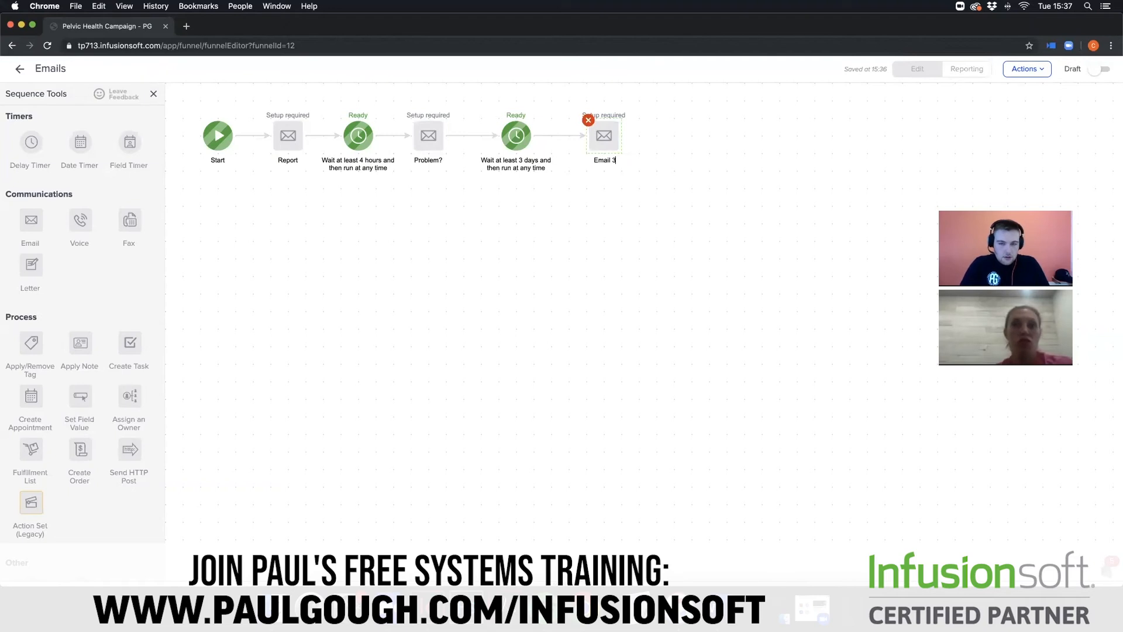
click(678, 217)
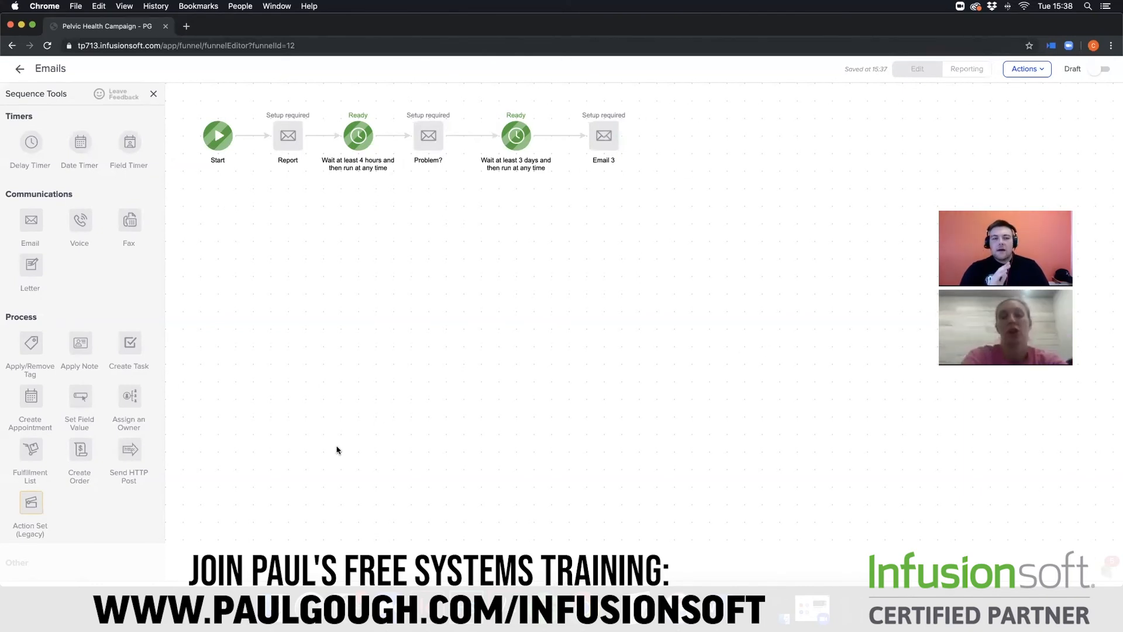
click(19, 68)
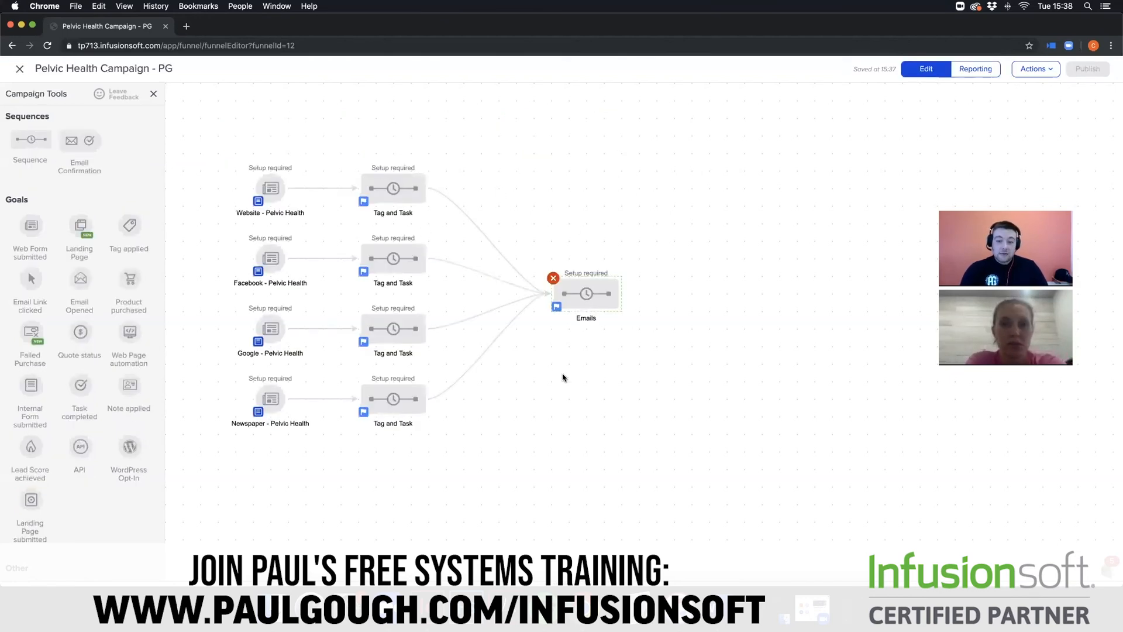